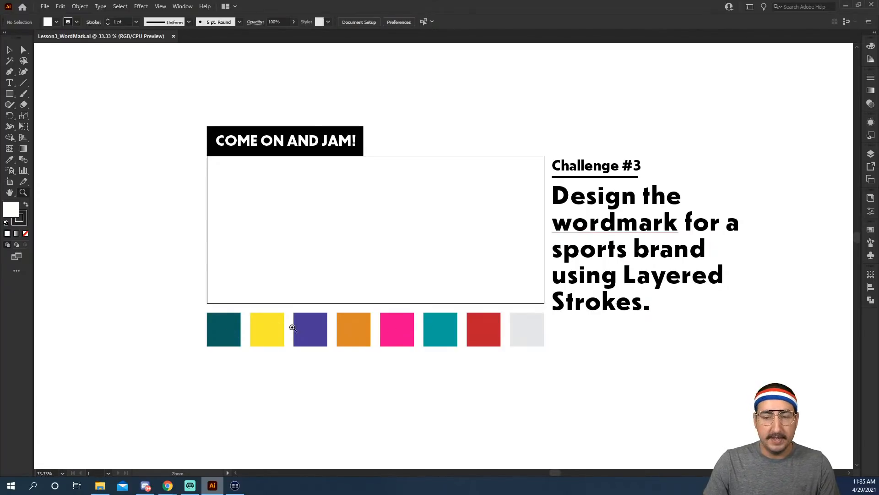
Try to save the eight palette squares' colors as a color group named "Color" from the selected artwork
scroll(289, 323, "down", 1)
key("v")
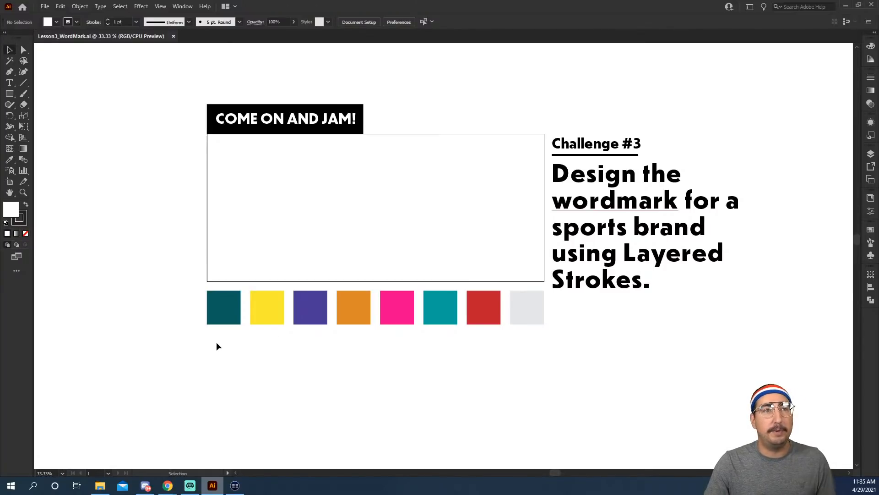
left_click_drag(217, 343, 524, 270)
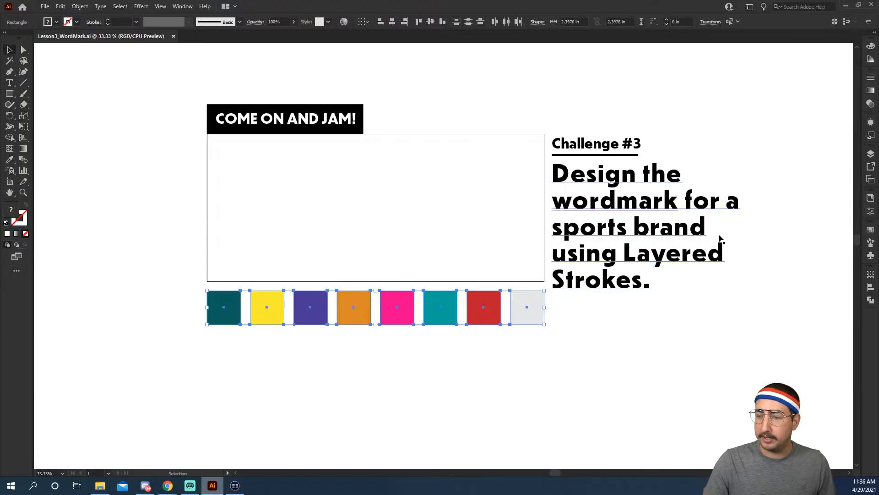
left_click(870, 229)
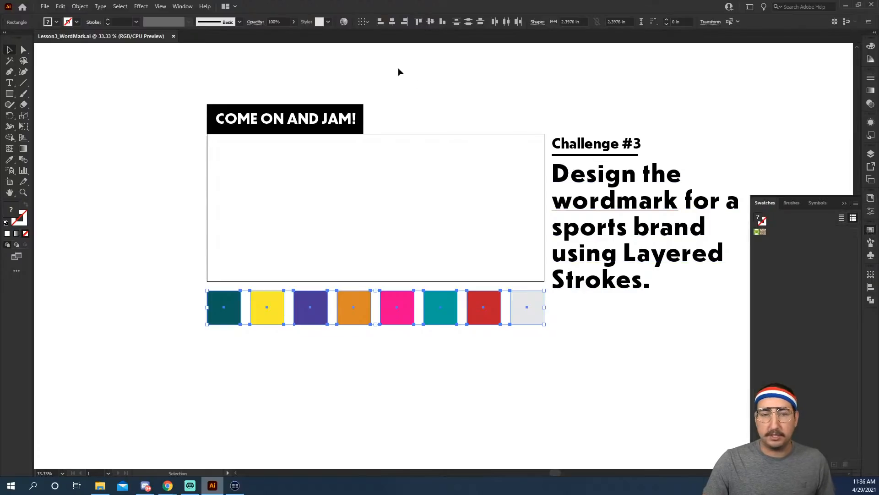
left_click(182, 7)
left_click(334, 390)
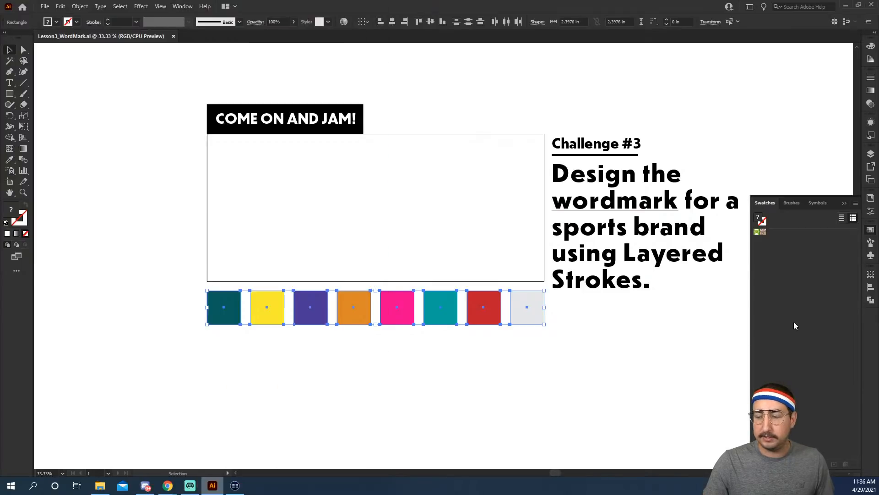
left_click(823, 464)
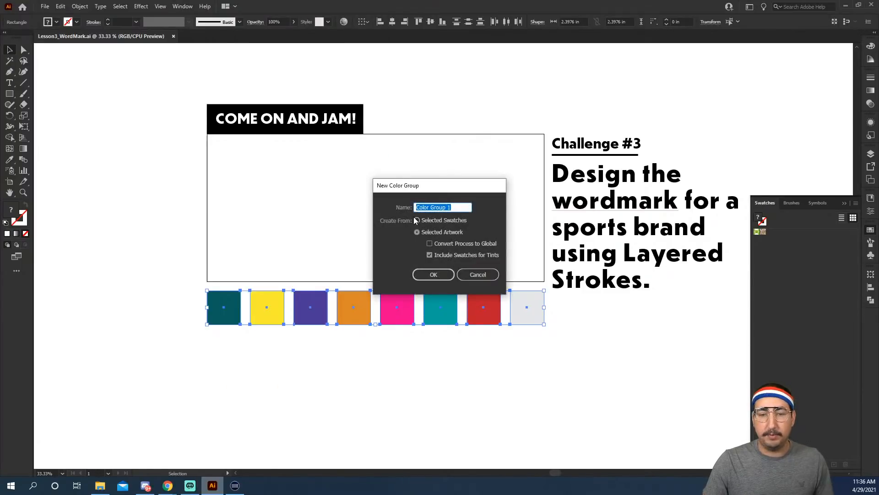
type("Jam")
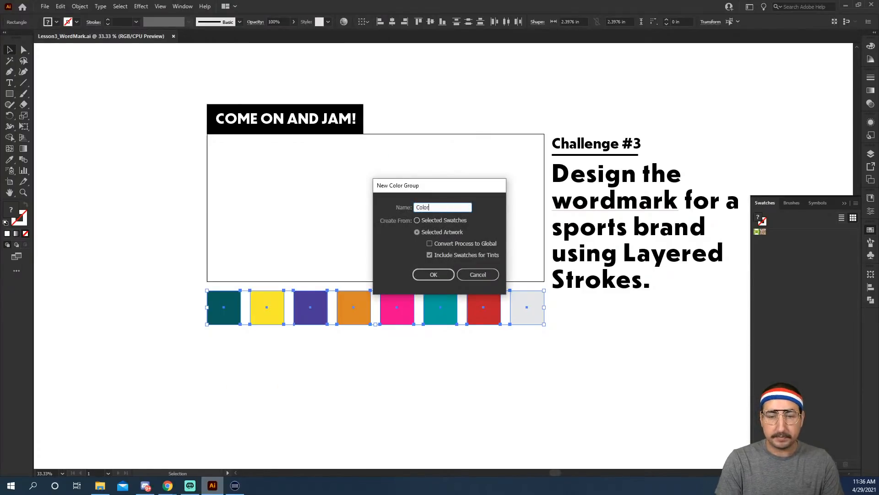
key("Return")
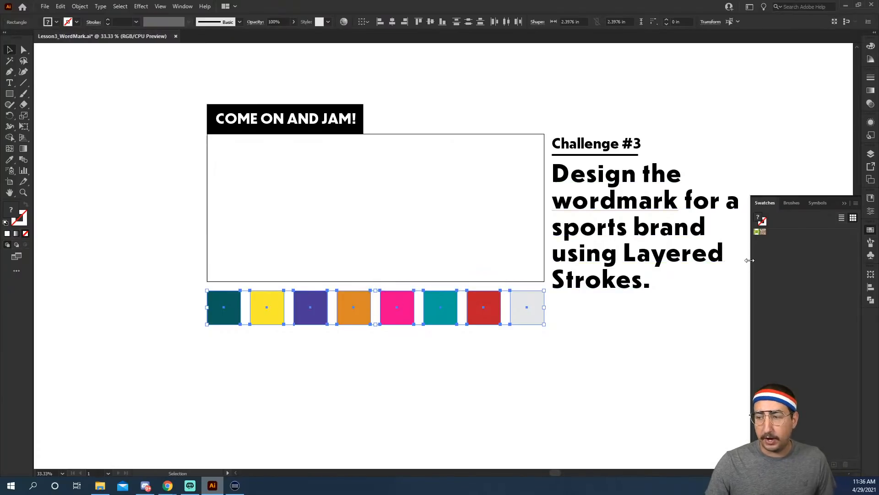
Check the saved swatches in list and thumbnail views for the new color group, and look over the swatch options
left_click(841, 219)
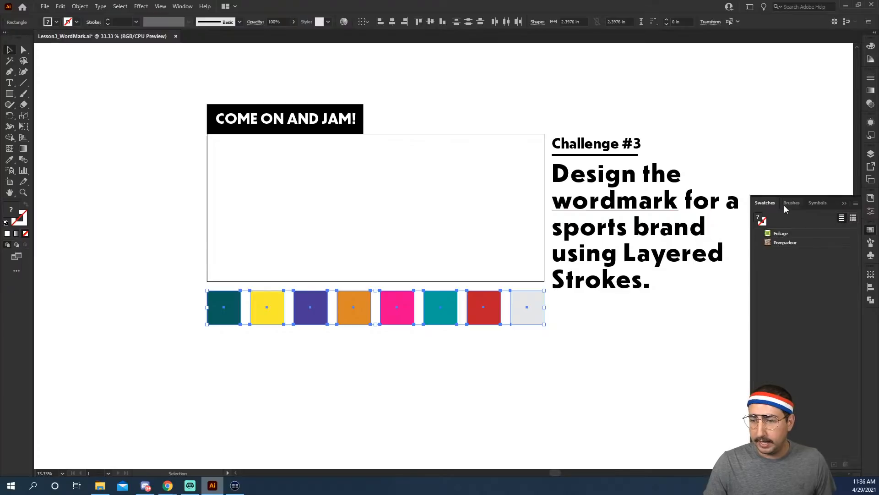
left_click(854, 219)
left_click(855, 204)
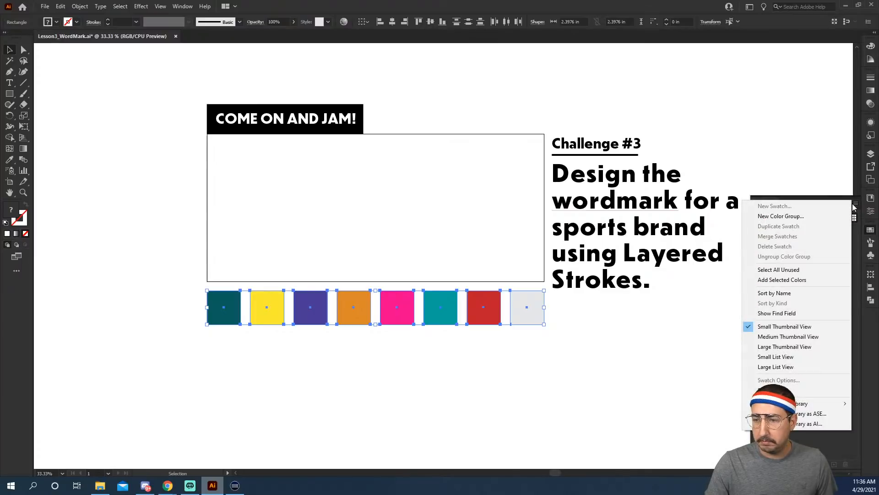
key("Escape")
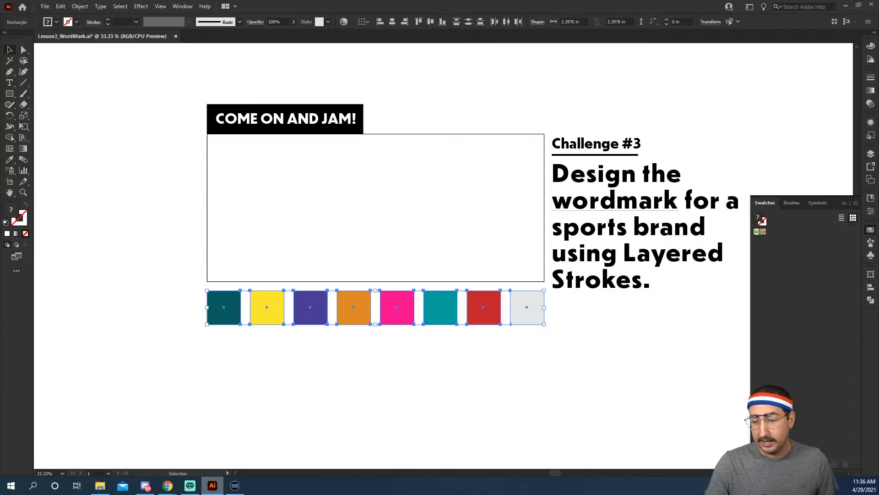
Create a color group from the selected palette squares, keeping the default name Color Group 1, and deselect the artwork
left_click(822, 464)
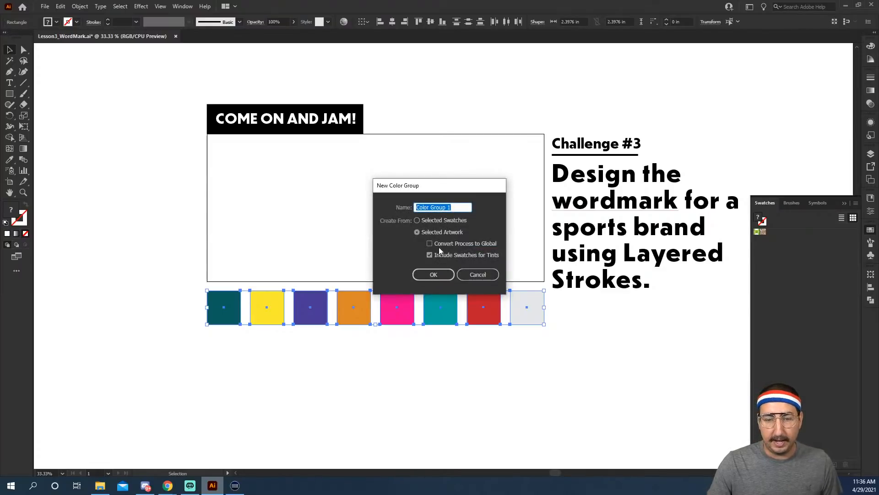
left_click(439, 220)
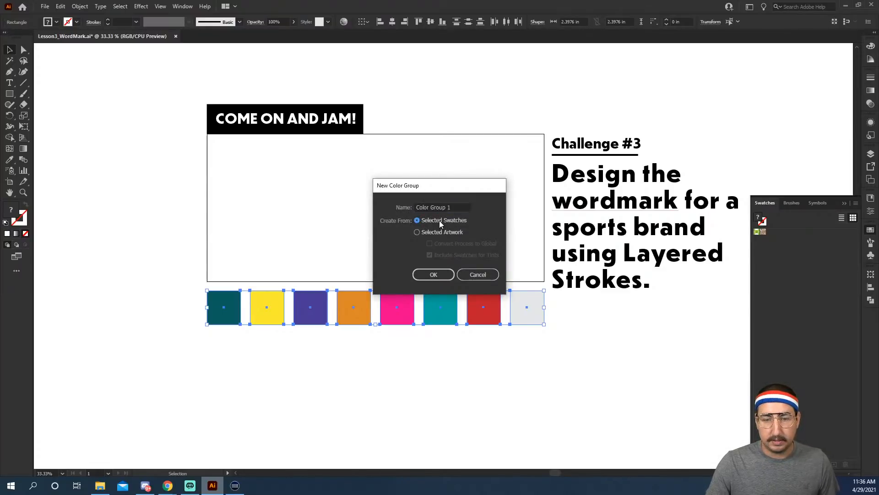
left_click(436, 233)
left_click(440, 275)
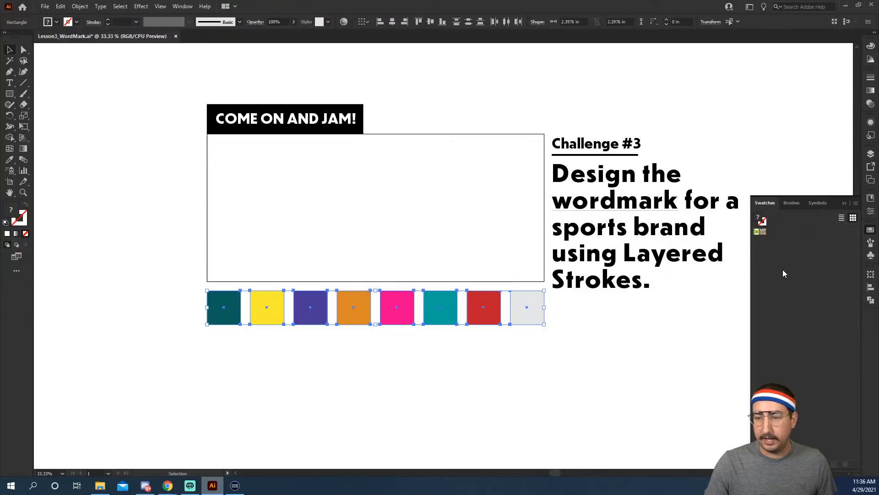
left_click(342, 256)
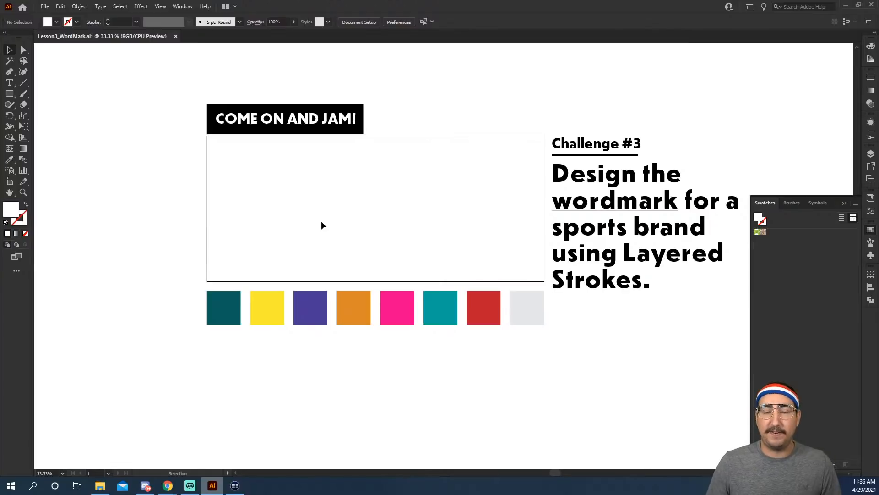
left_click(843, 202)
Add the point text "Sparks" inside the empty frame below the COME ON AND JAM! banner
key("z")
left_click(397, 226)
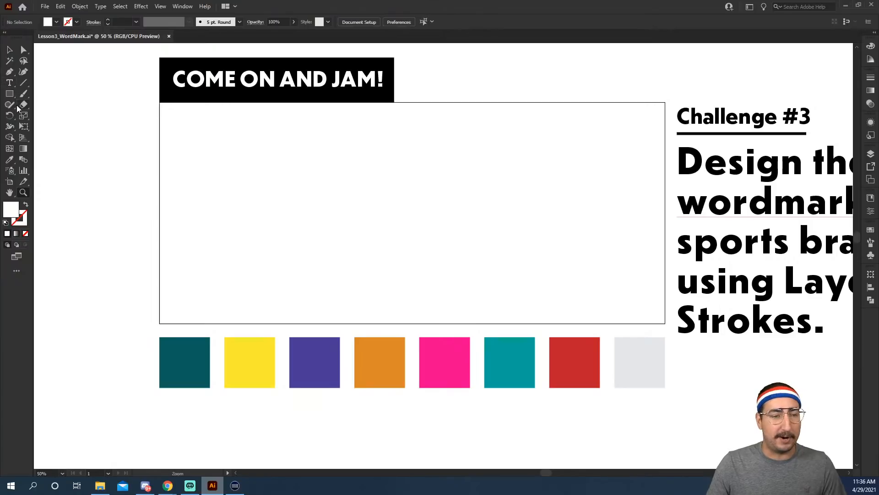
left_click(9, 82)
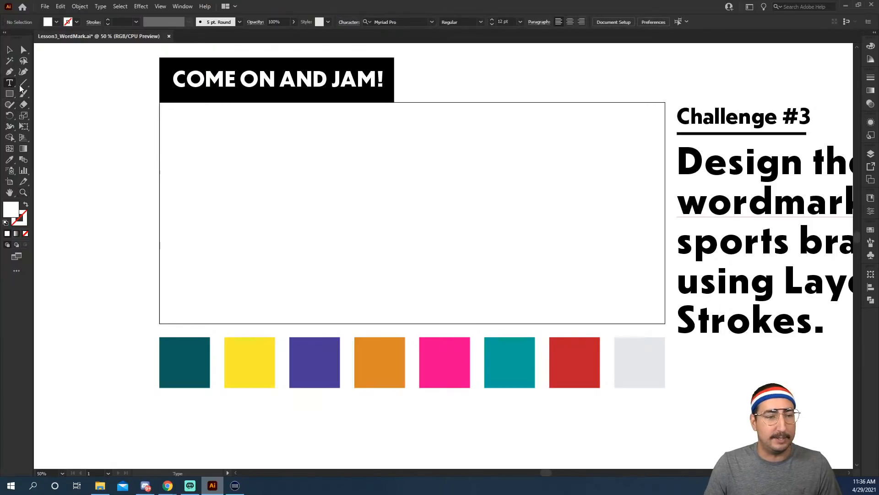
left_click(284, 199)
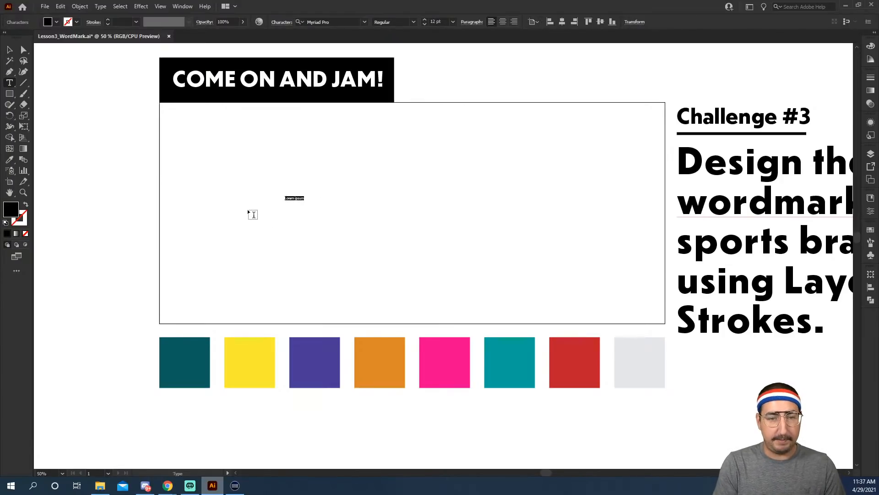
type("Sp")
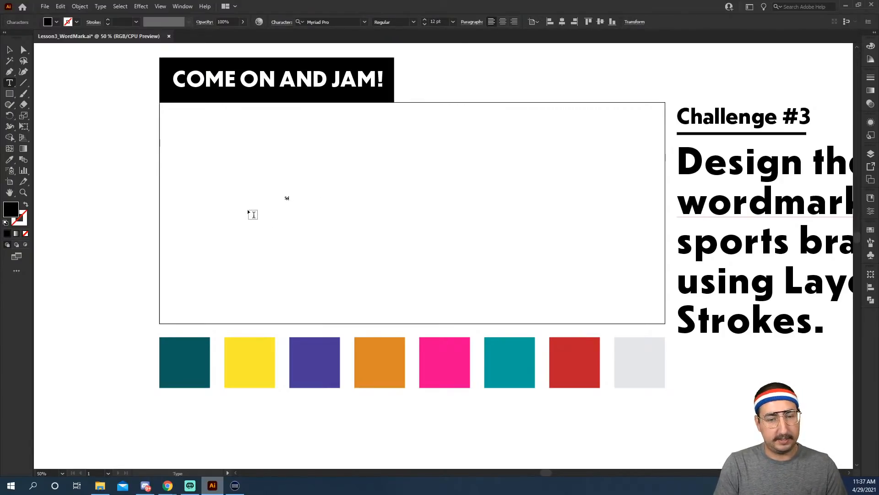
type("oarks")
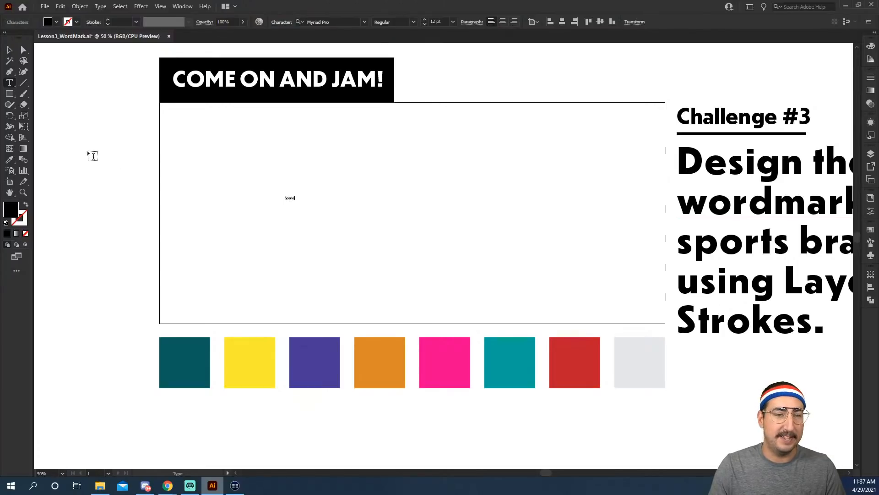
Scale the Sparks text up to about 347 pt with the Scale tool and deselect it
left_click(10, 51)
key("s")
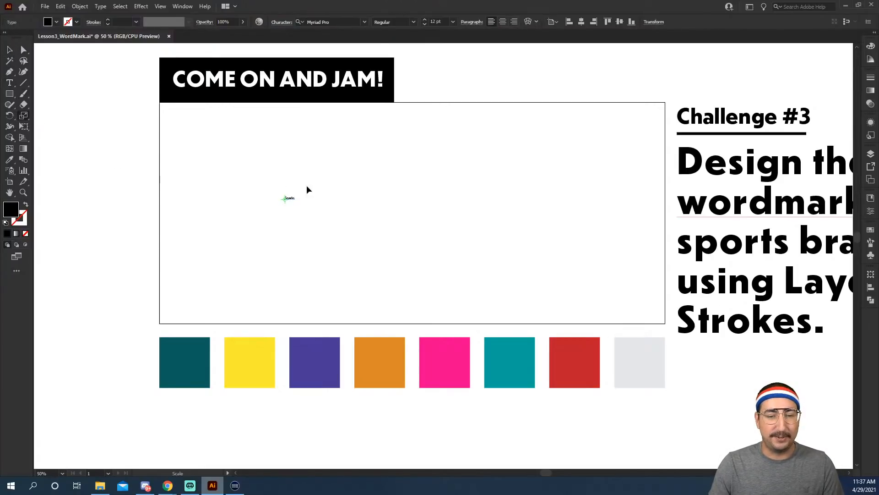
left_click_drag(307, 186, 417, 202)
key("v")
left_click(440, 130)
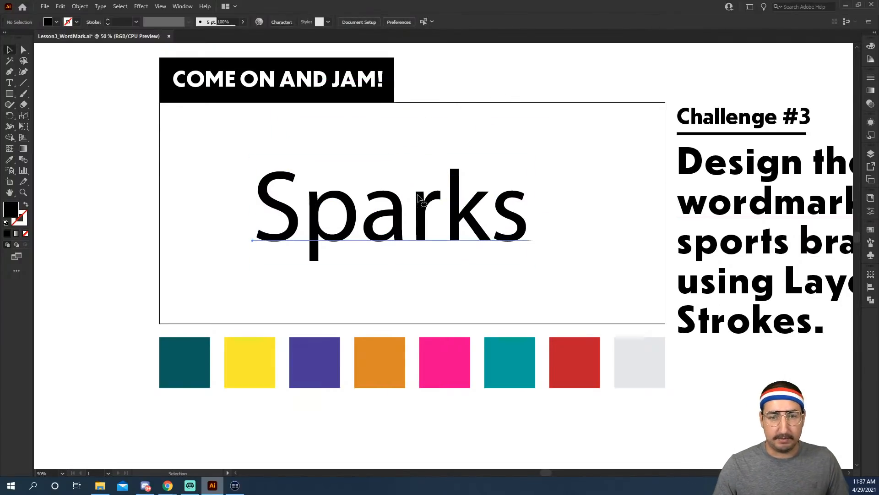
Center-align the Sparks text's paragraph and move the word to the middle of the frame
left_click(424, 171)
left_click(502, 21)
left_click_drag(319, 211, 487, 211)
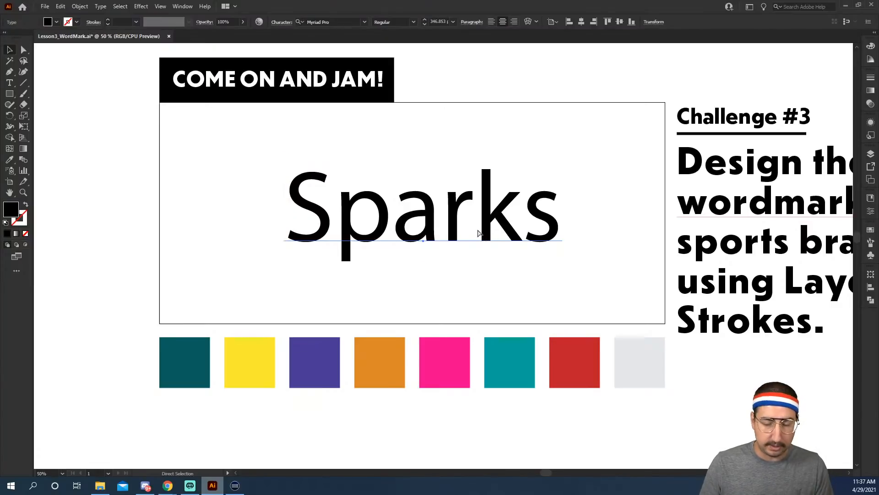
Open the character settings for the Sparks text and filter the available fonts to serif typefaces
key("ctrl+t")
left_click_drag(656, 241, 632, 128)
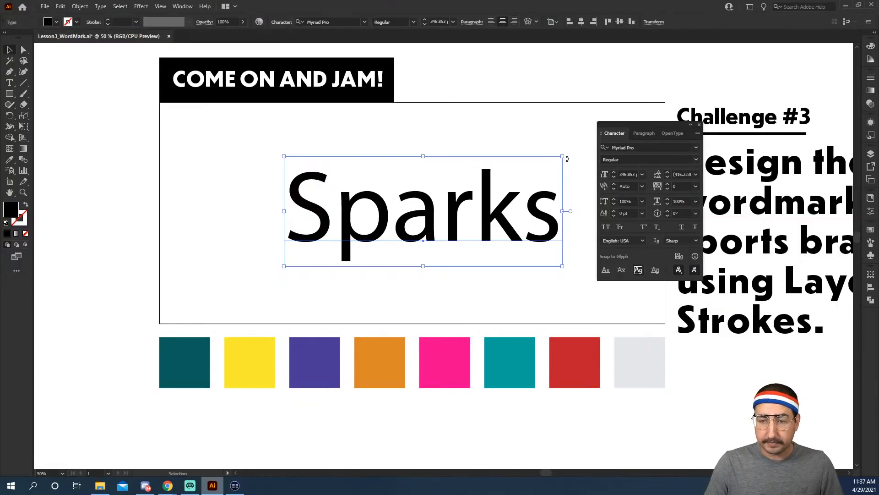
left_click(696, 147)
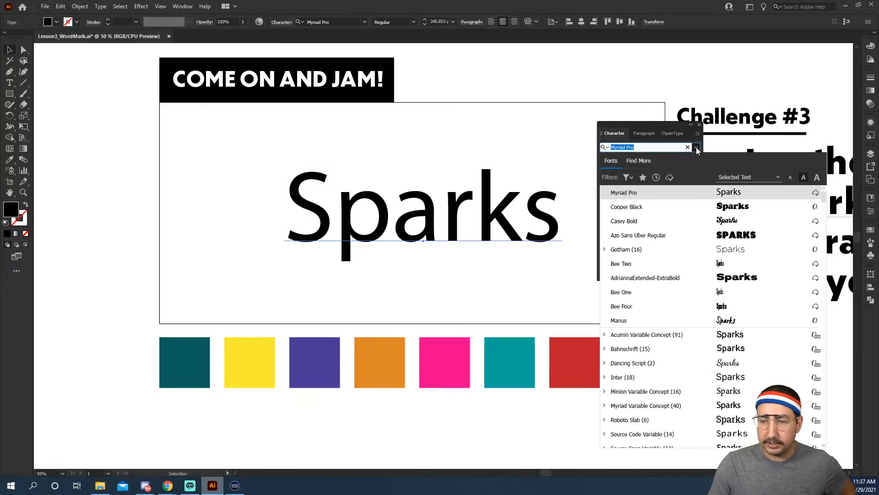
left_click(628, 175)
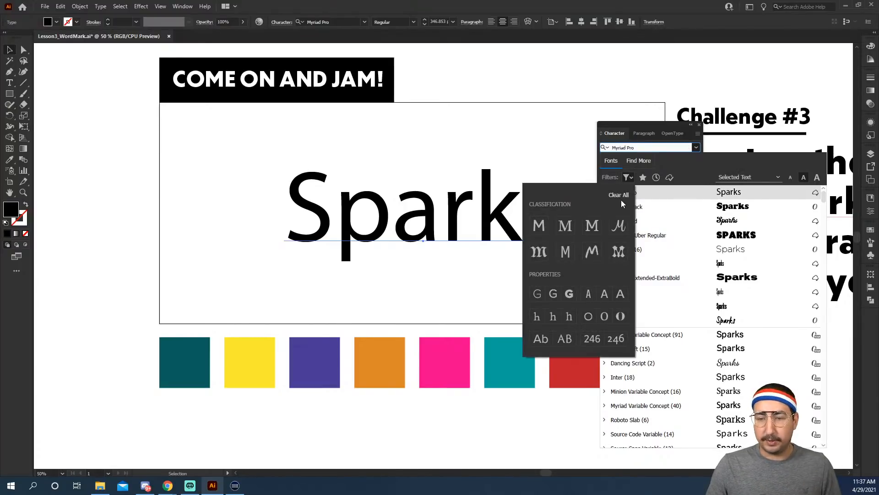
left_click(567, 233)
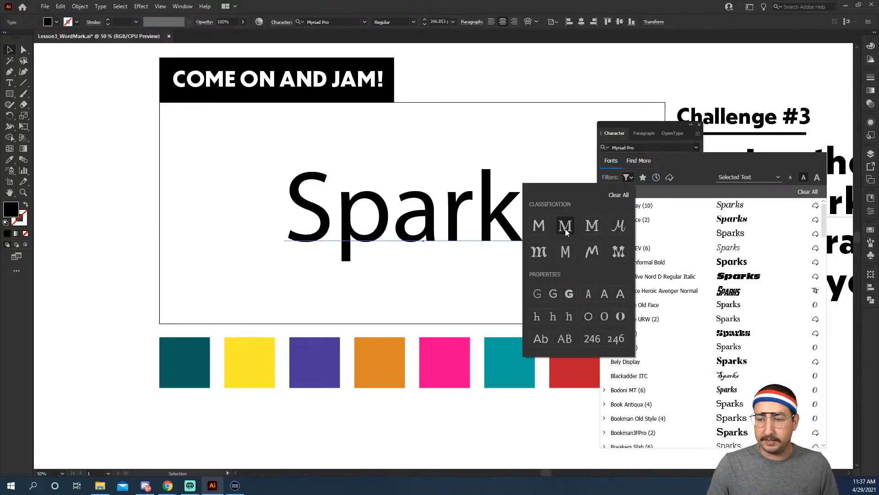
left_click(689, 160)
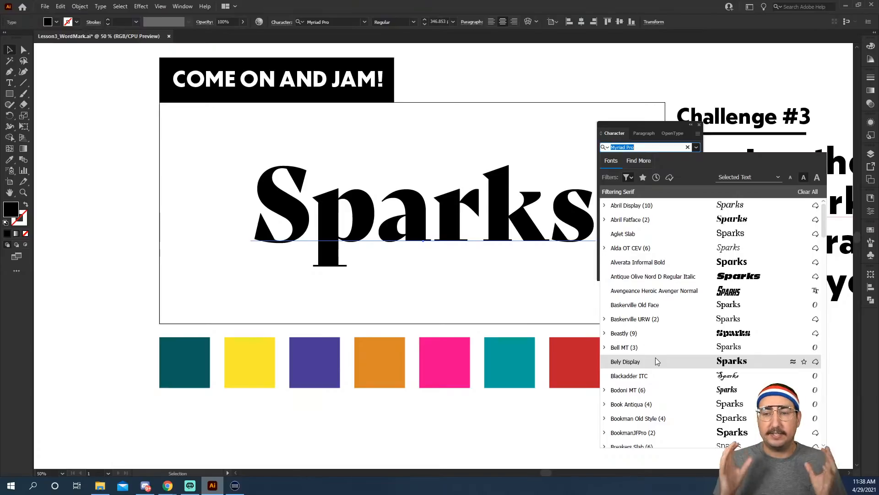
Set the Sparks text in Modesto Expanded Regular with all caps
type("mode")
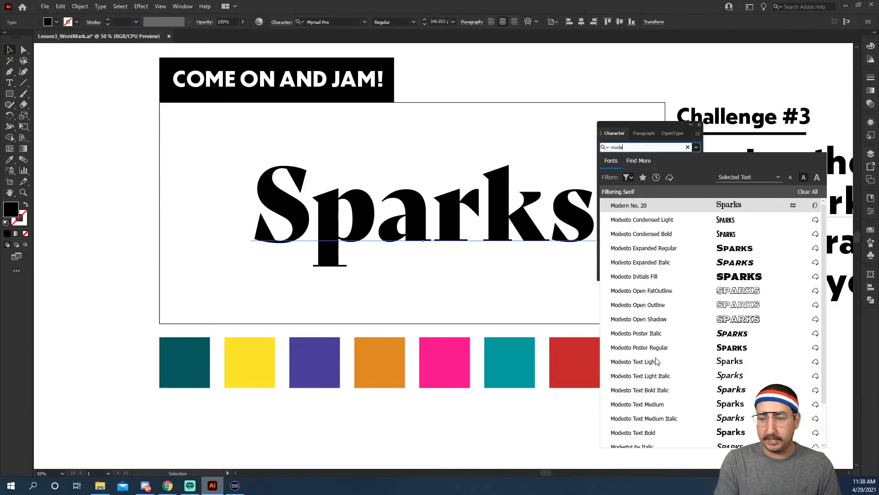
type("st")
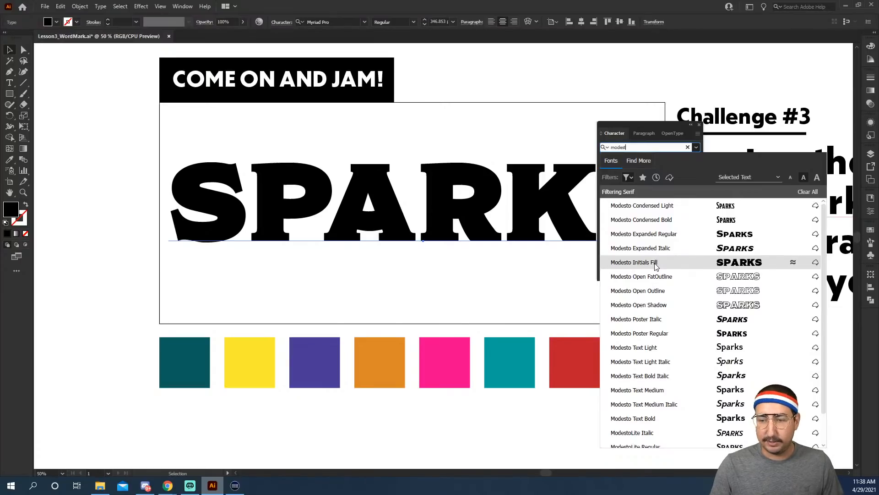
left_click(658, 234)
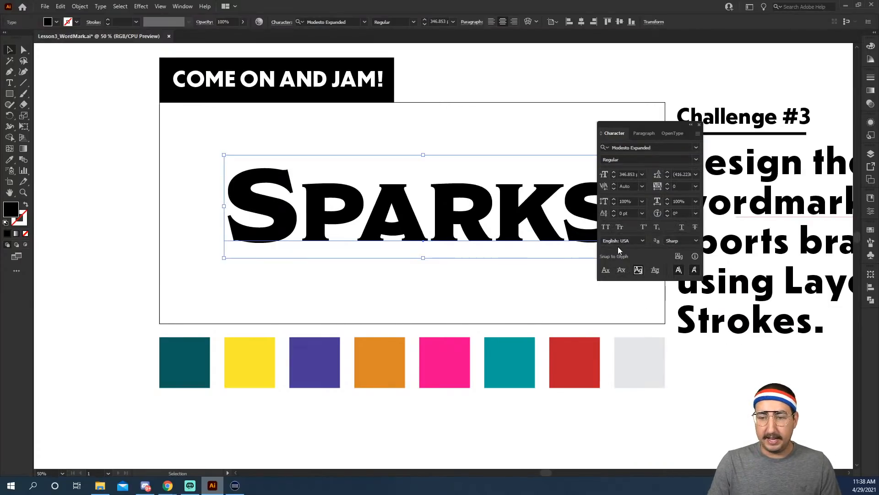
left_click(605, 226)
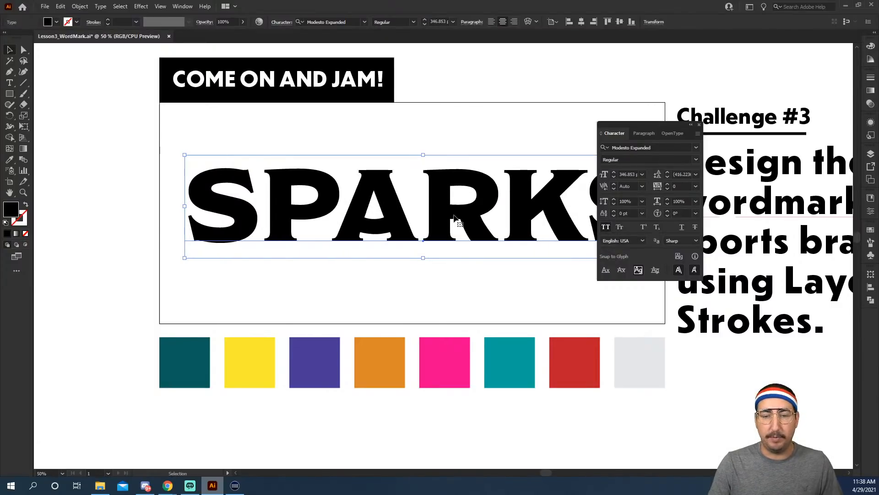
left_click(429, 122)
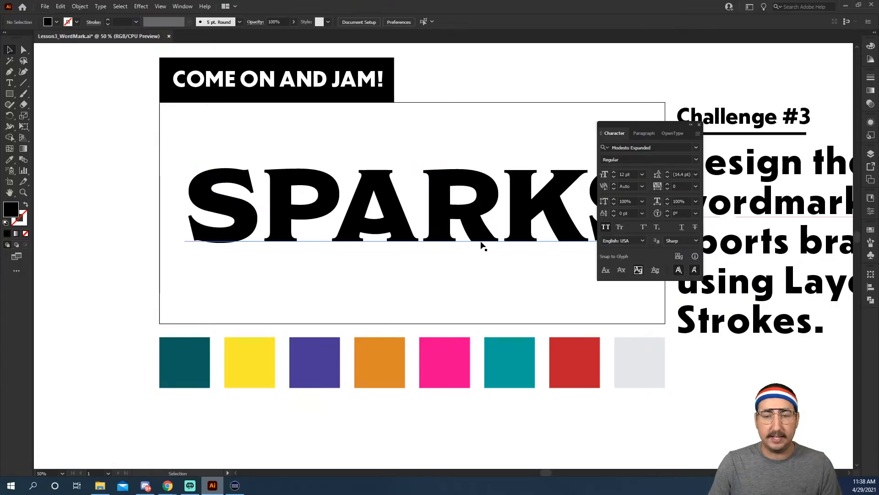
Scale the SPARKS text down to about 283 pt and center it horizontally in the frame
left_click_drag(665, 131, 767, 179)
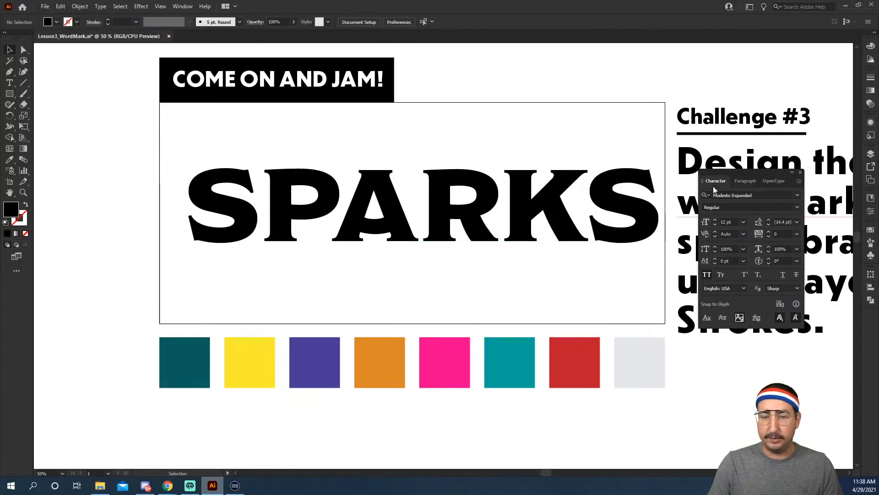
left_click(491, 210)
left_click_drag(647, 90, 616, 110)
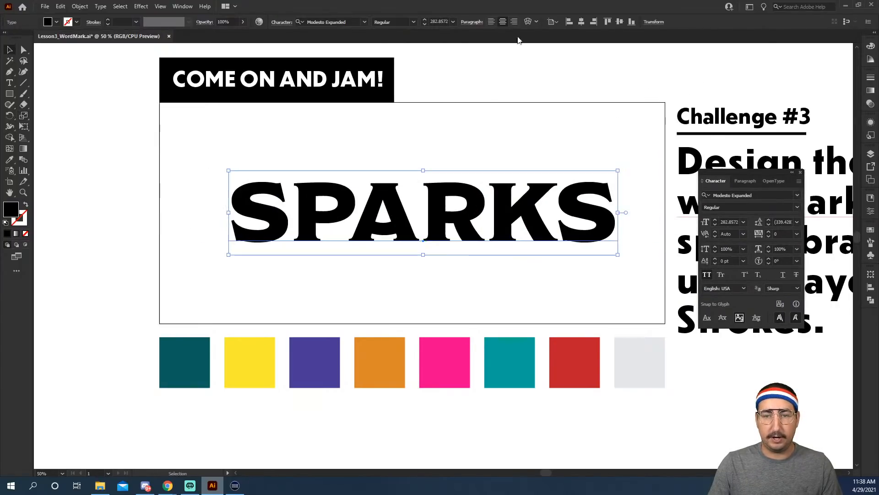
left_click(581, 22)
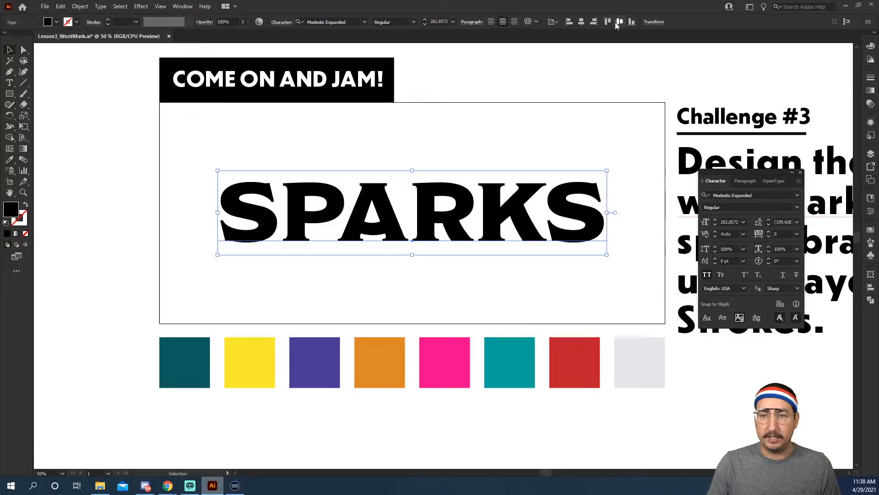
Try the palette's yellow and orange as the SPARKS text's fill color, then settle on the palette's lighter teal
left_click(513, 131)
key("z")
left_click(472, 230)
left_click_drag(412, 280, 456, 209)
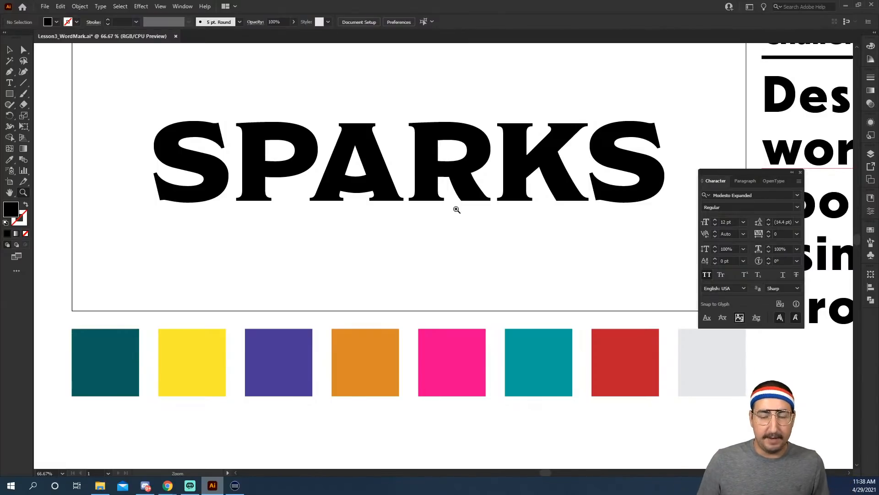
key("v")
left_click(372, 158)
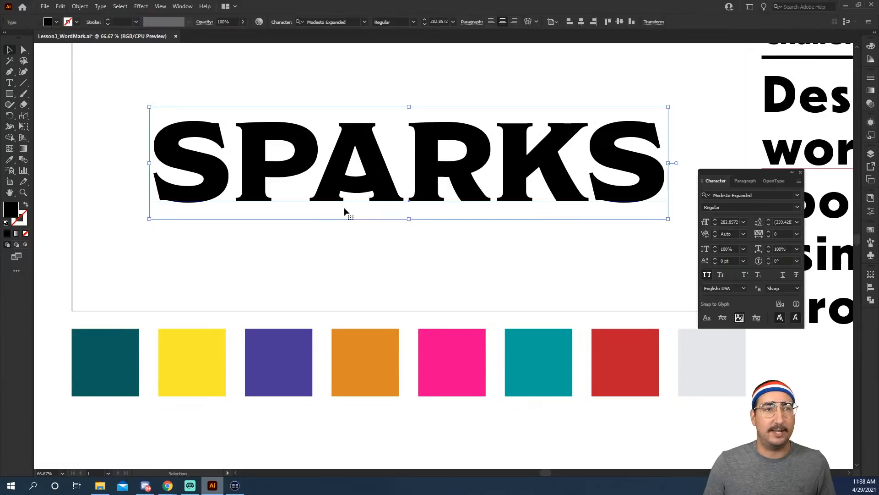
key("i")
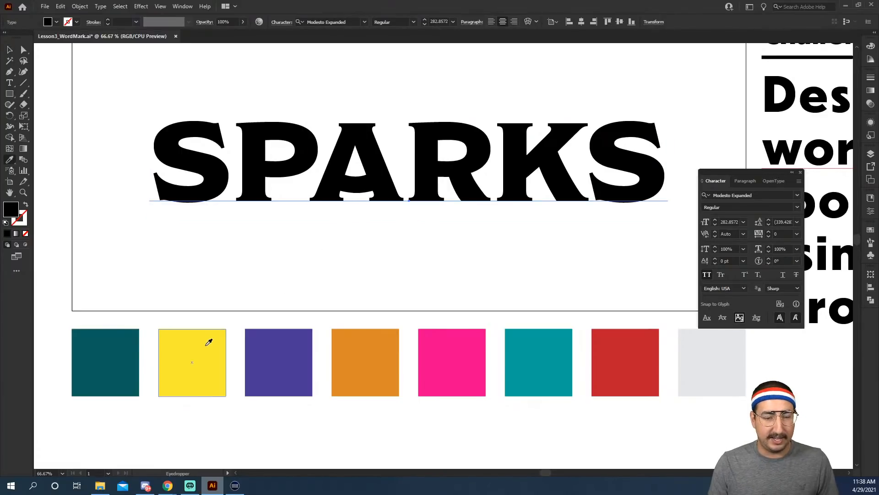
left_click(208, 343)
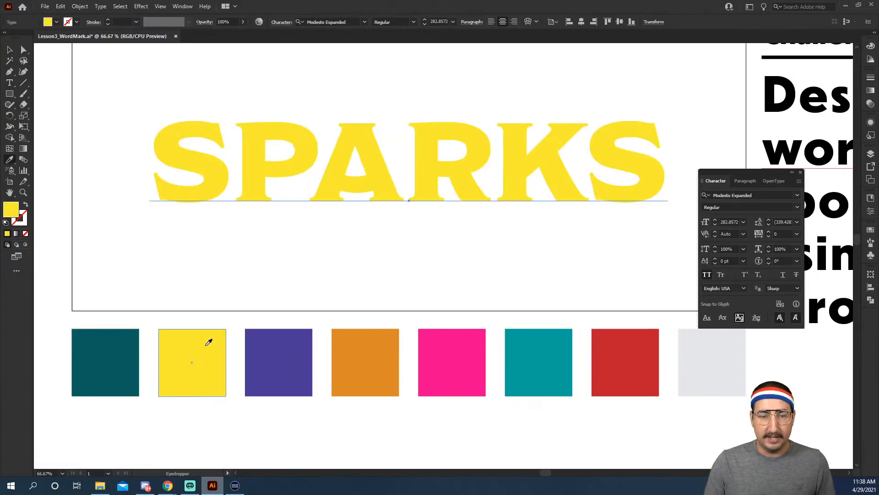
left_click(389, 355)
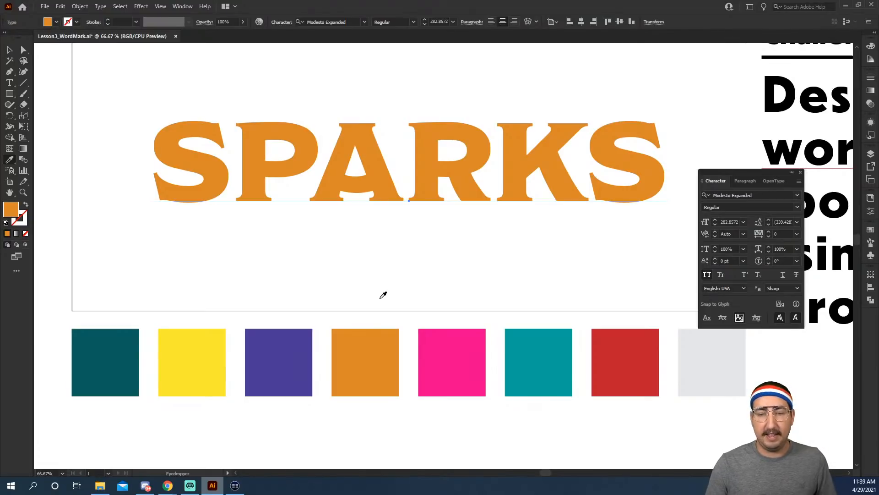
left_click(535, 362)
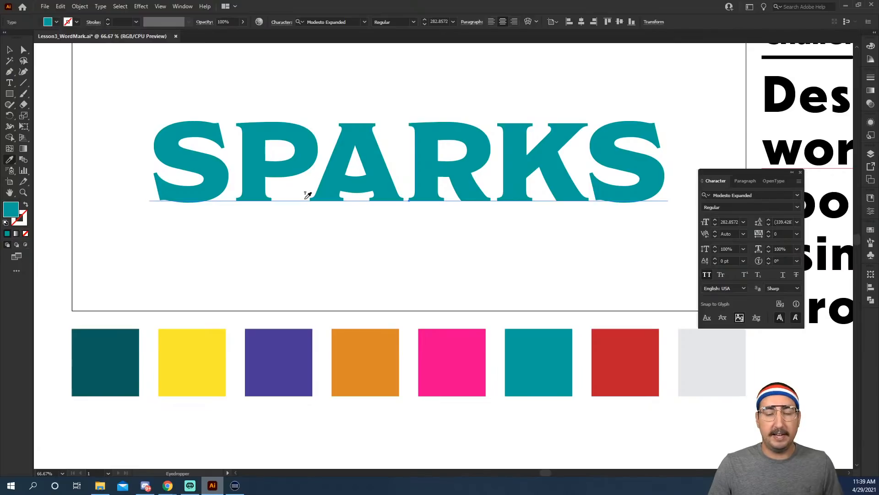
Try a black stroke on the SPARKS text, raising its weight to 20 pt and reducing it to 10 pt
left_click(25, 223)
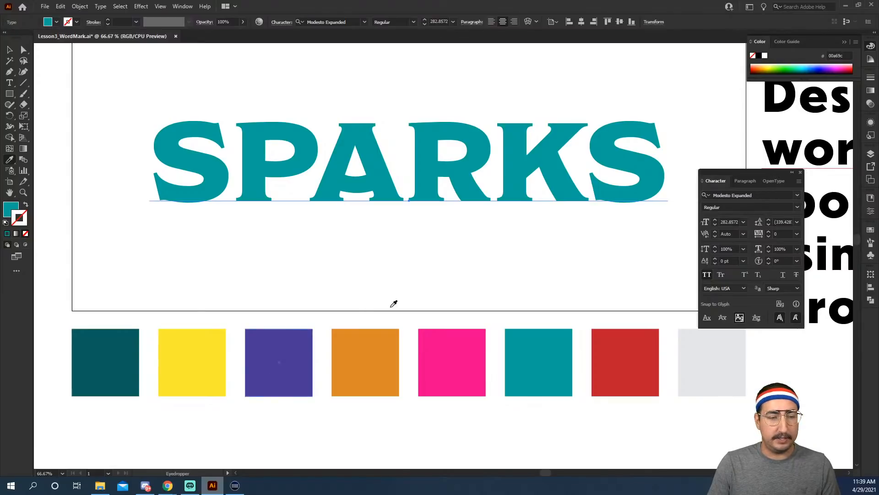
left_click(759, 57)
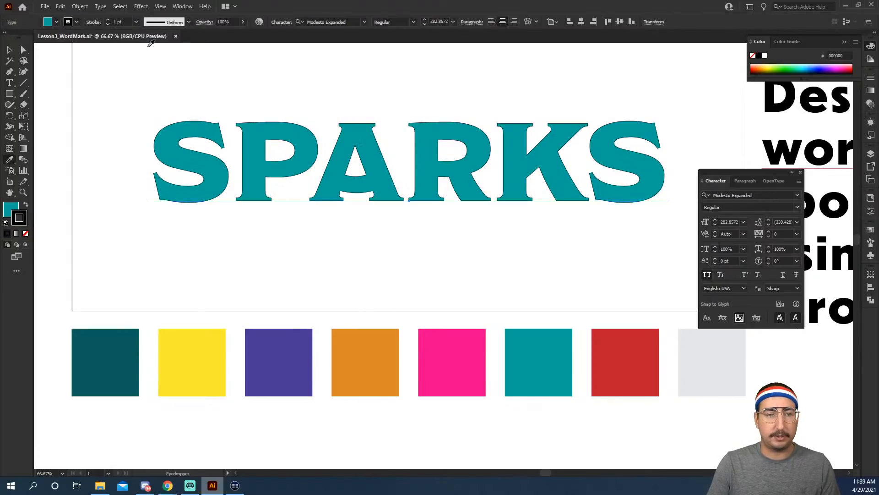
key("shift+Up")
key("shift+Up")
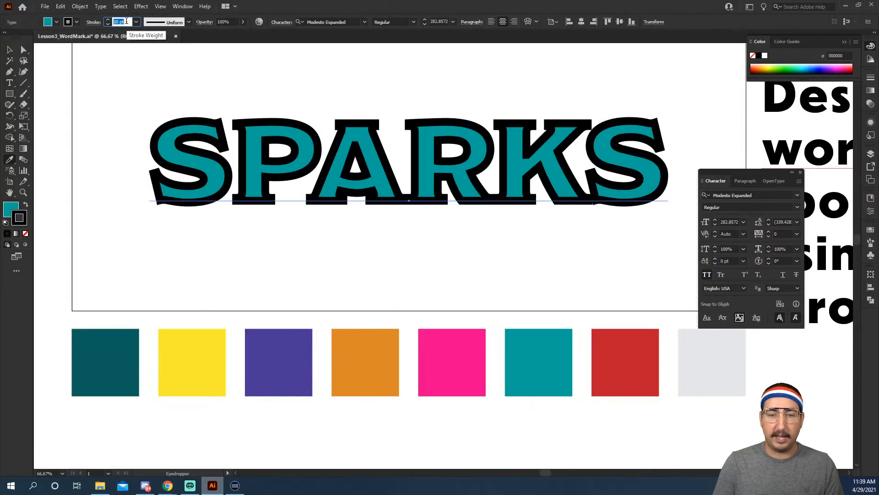
key("shift+Down")
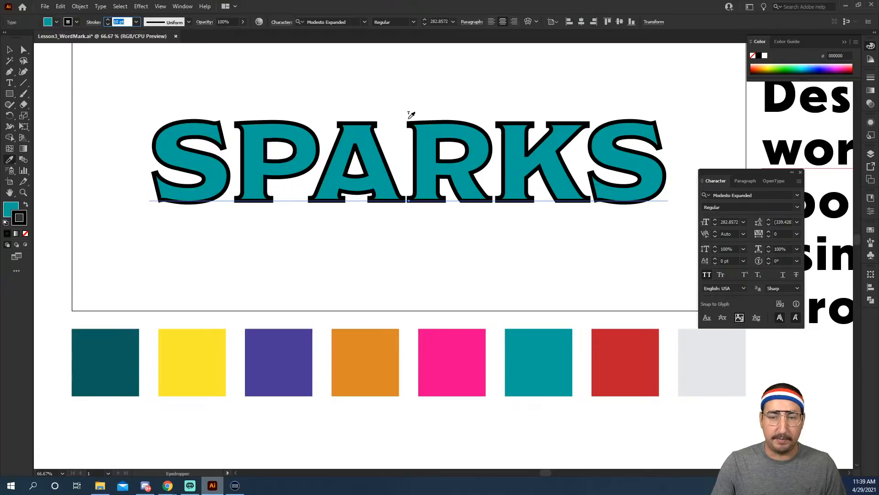
key("ctrl")
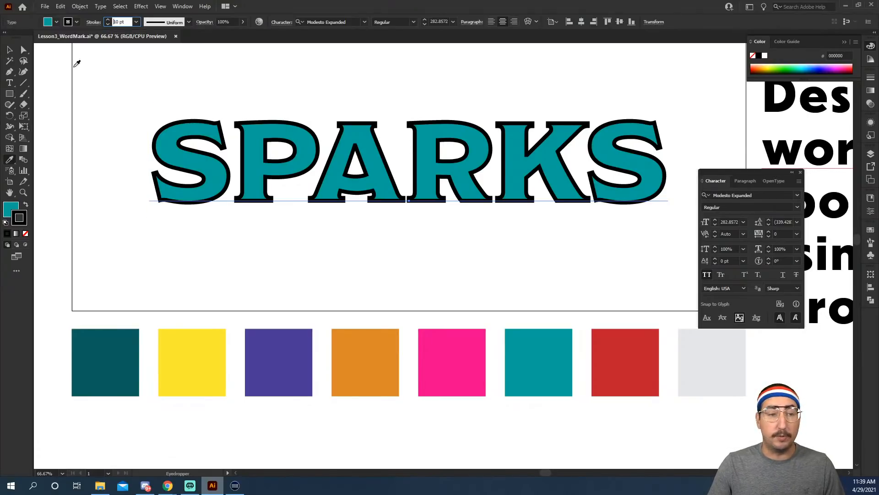
Undo the black stroke and its weight changes on the SPARKS text
left_click(10, 53)
key("ctrl+z")
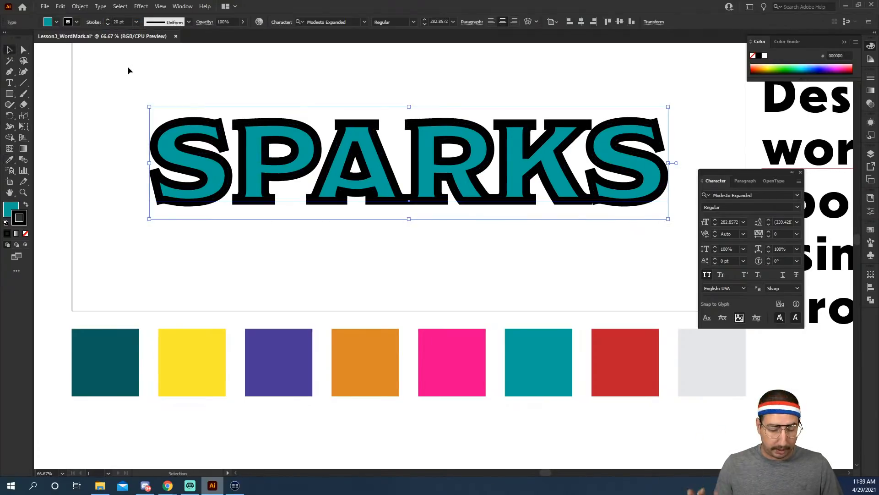
key("ctrl+z")
key("ctrl+z")
key("ctrl+z")
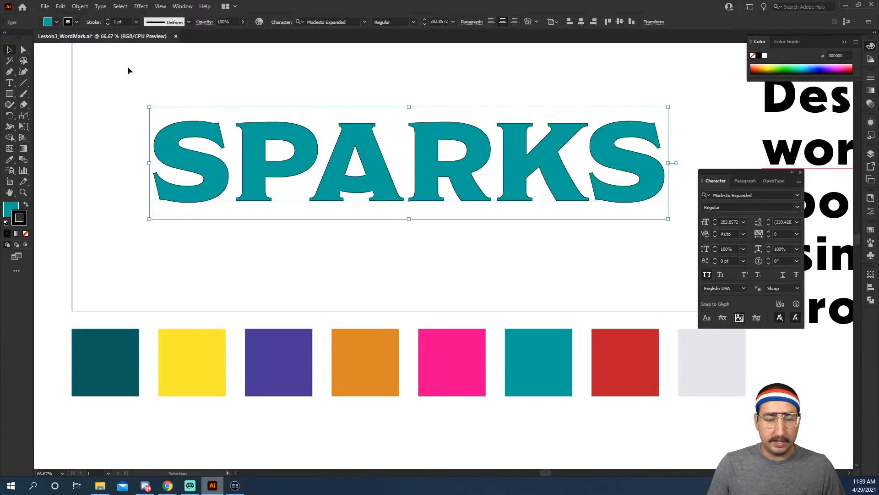
key("ctrl+z")
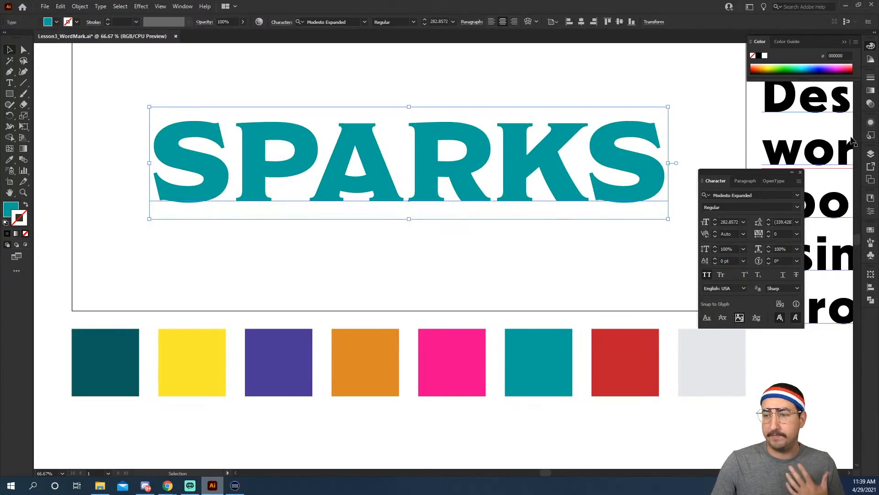
Display the SPARKS text's appearance attributes and hide the character settings that cover them
left_click(871, 123)
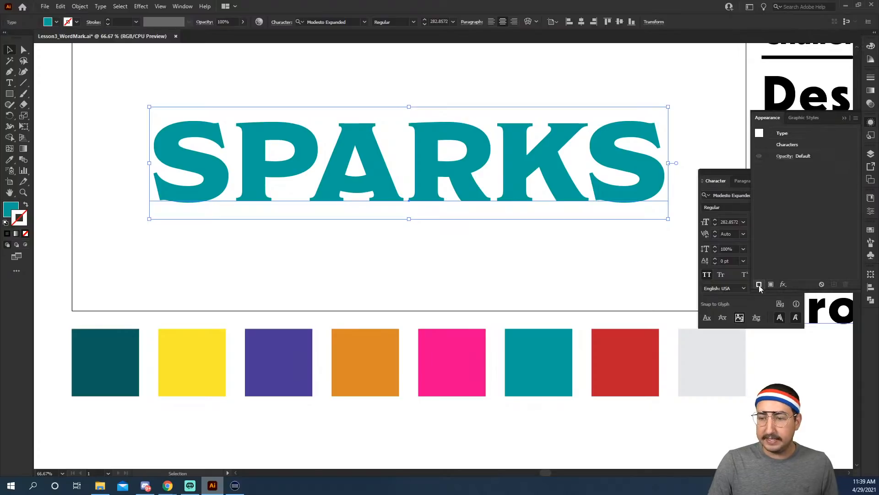
left_click_drag(728, 179, 623, 179)
left_click_drag(679, 174, 700, 249)
key("ctrl+t")
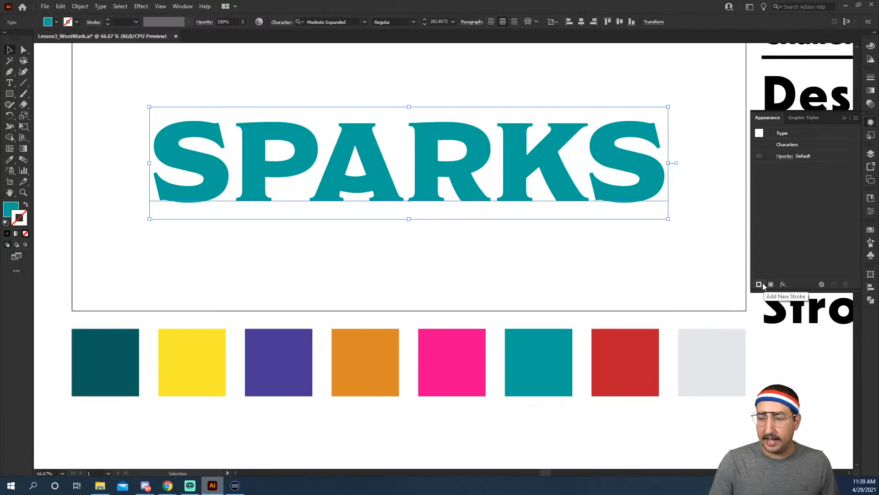
Draw a rectangle about 23.25 by 7.2 in around the word, filled with the palette's red, and send it behind the text
left_click(461, 91)
key("m")
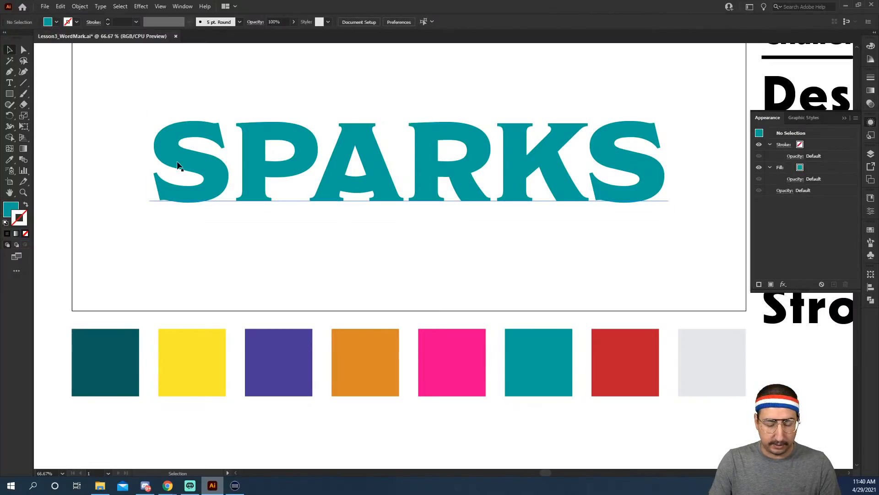
left_click_drag(79, 64, 730, 266)
key("i")
left_click(618, 355)
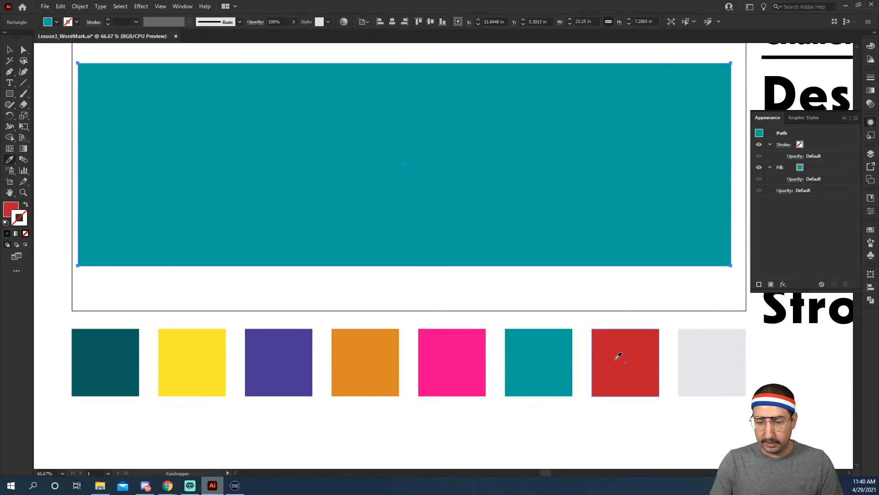
key("ctrl+shift+bracketleft")
key("v")
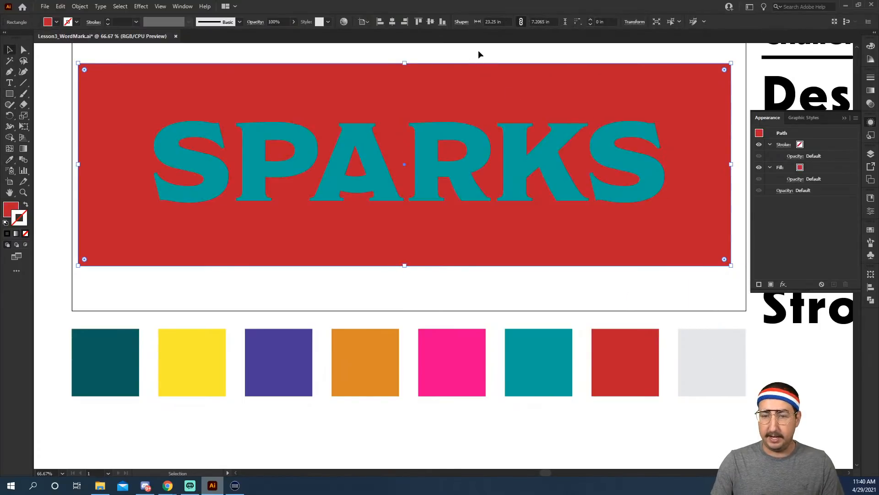
Add a new white stroke to the SPARKS text in its appearance attributes and set its weight to 10 pt
left_click(474, 142)
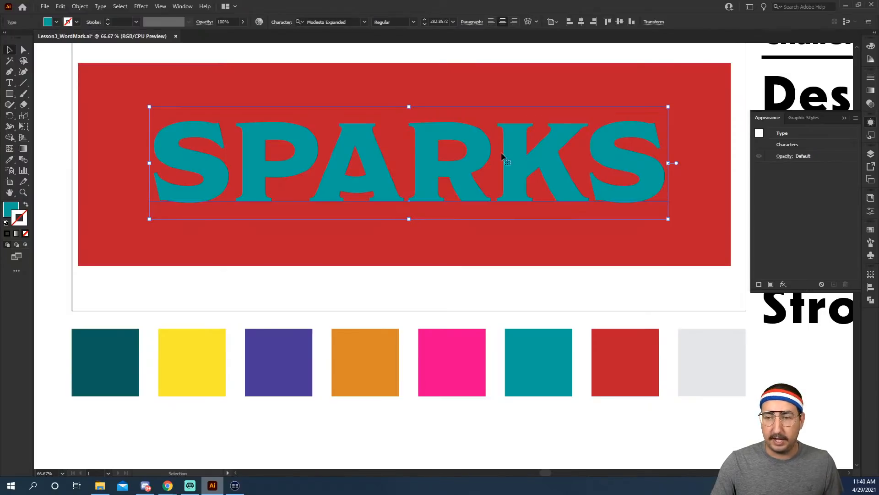
left_click(758, 285)
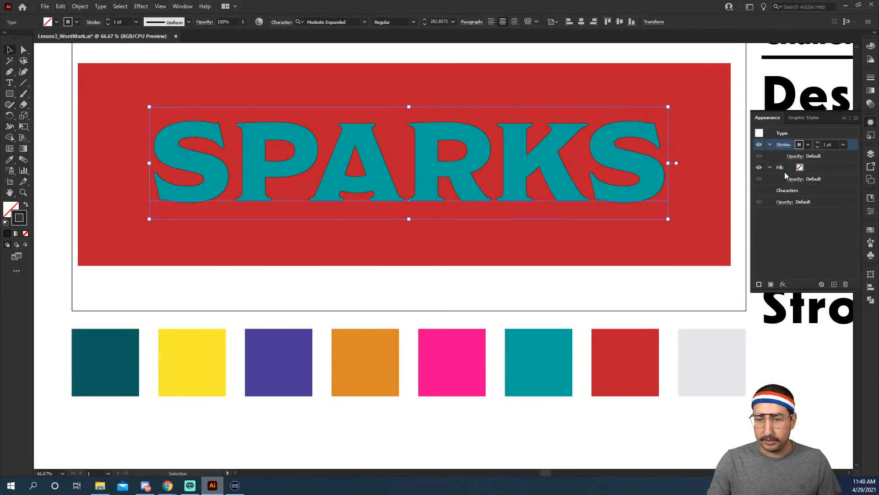
left_click(802, 144)
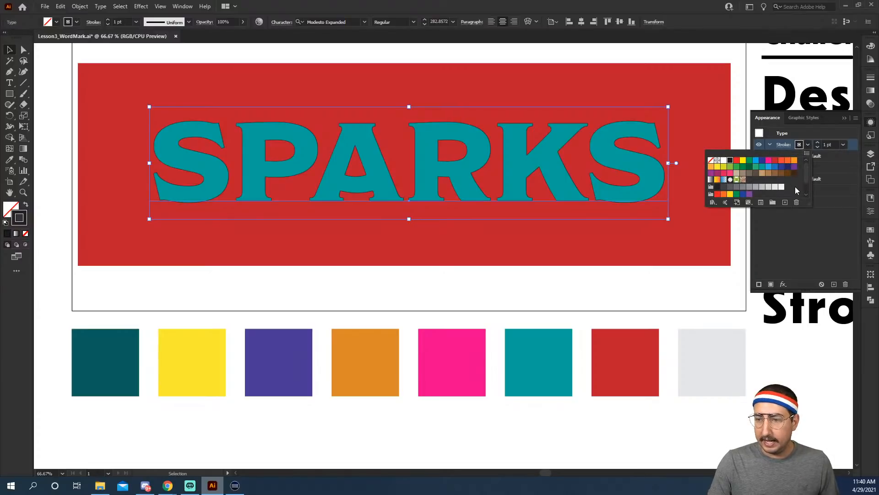
left_click(724, 161)
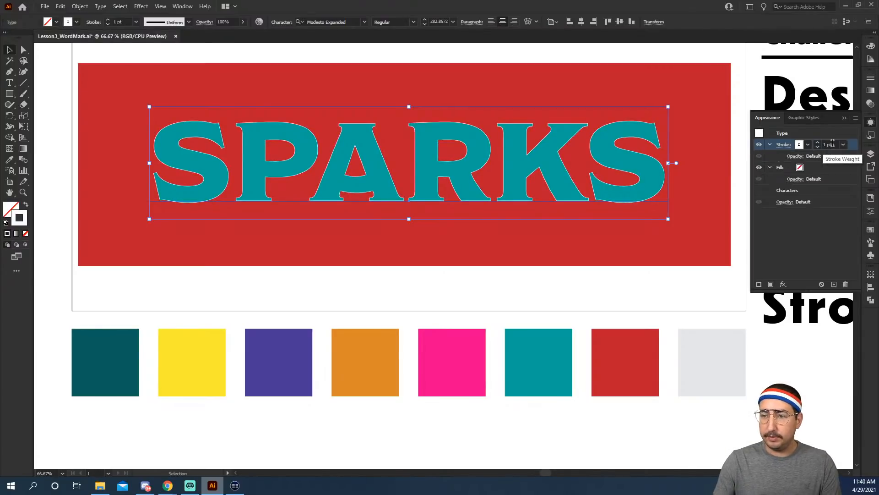
left_click(832, 144)
key("Return")
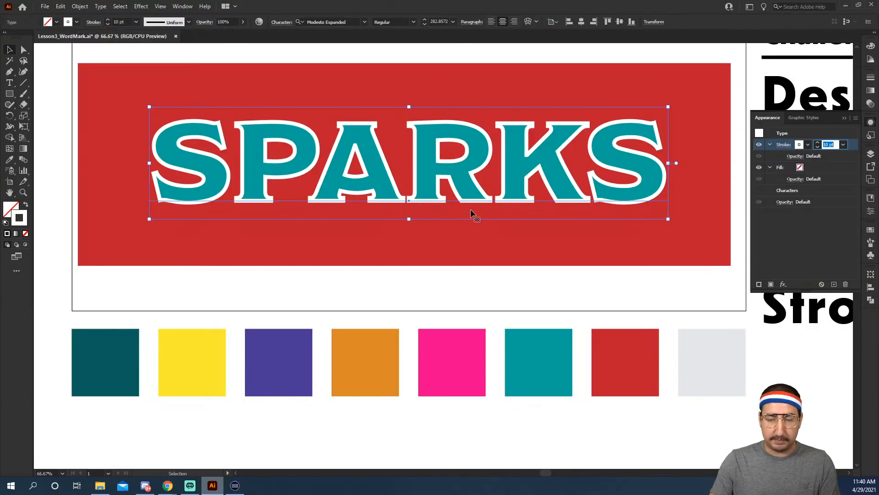
key("Return")
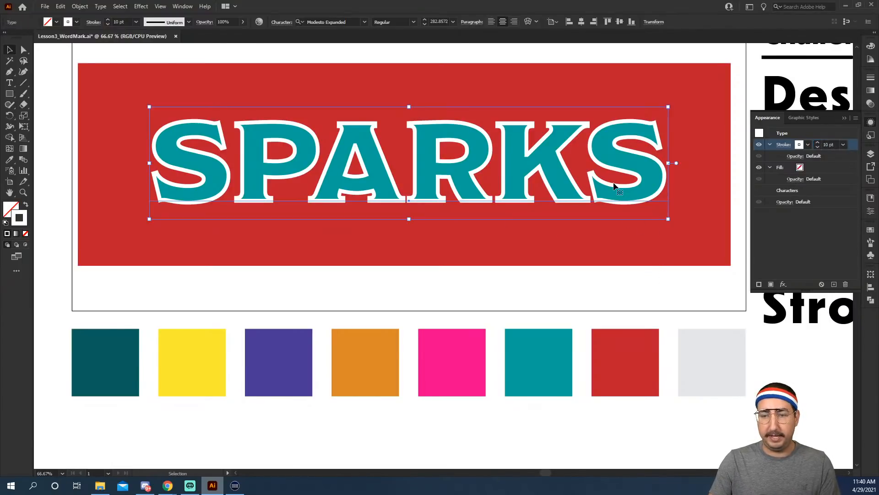
Increase the SPARKS text's tracking to 100
key("ctrl+t")
left_click(705, 310)
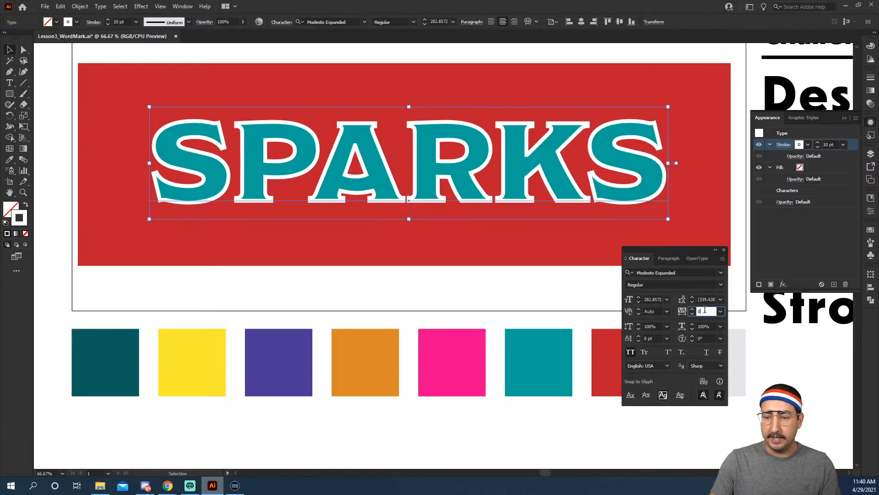
key("Up")
key("Up")
key("Up")
key("Up")
key("Up")
key("Up")
key("Up")
key("Up")
key("Up")
key("Up")
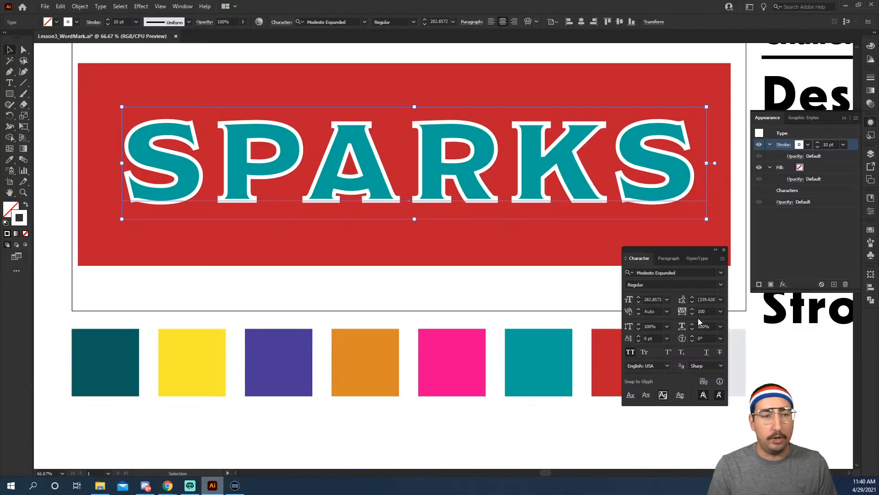
Convert the SPARKS text to outlines and check the stroke alignment options available for the resulting group
key("ctrl+shift+o")
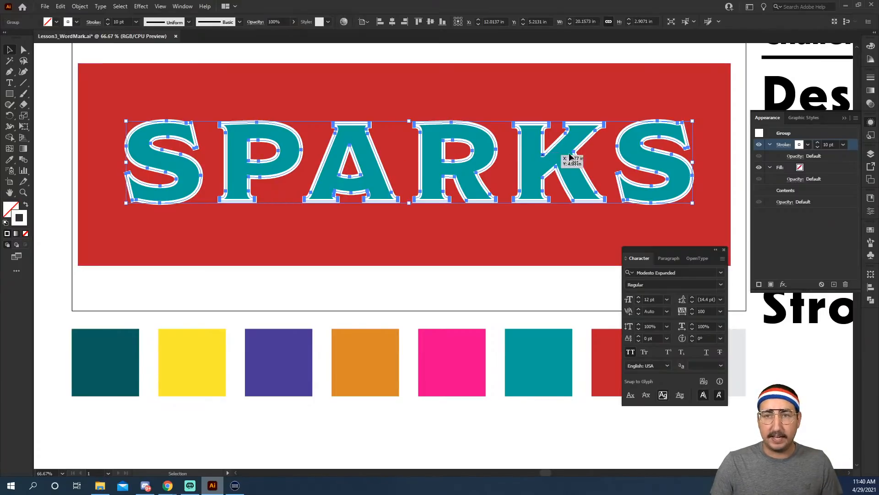
left_click(783, 145)
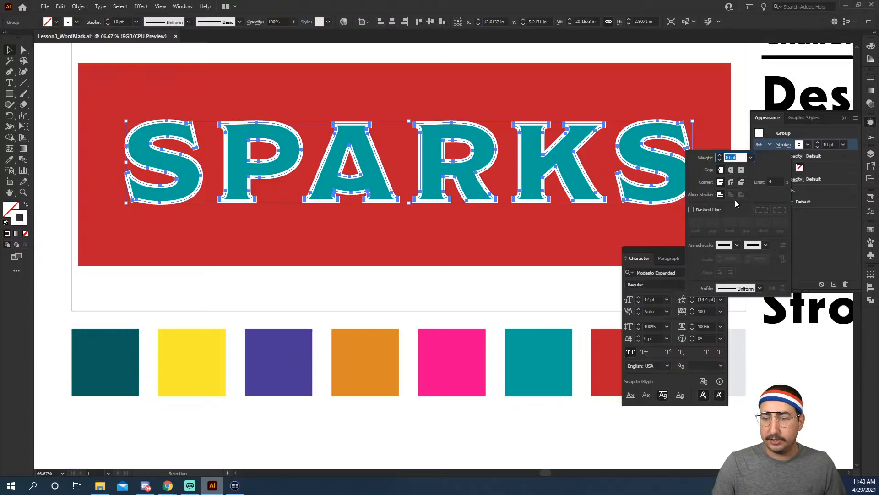
left_click(650, 135)
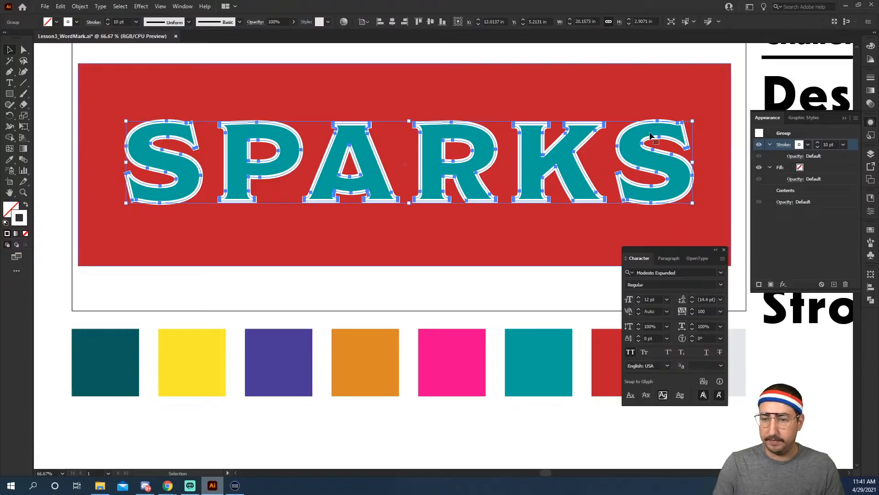
left_click(665, 96)
left_click(633, 140)
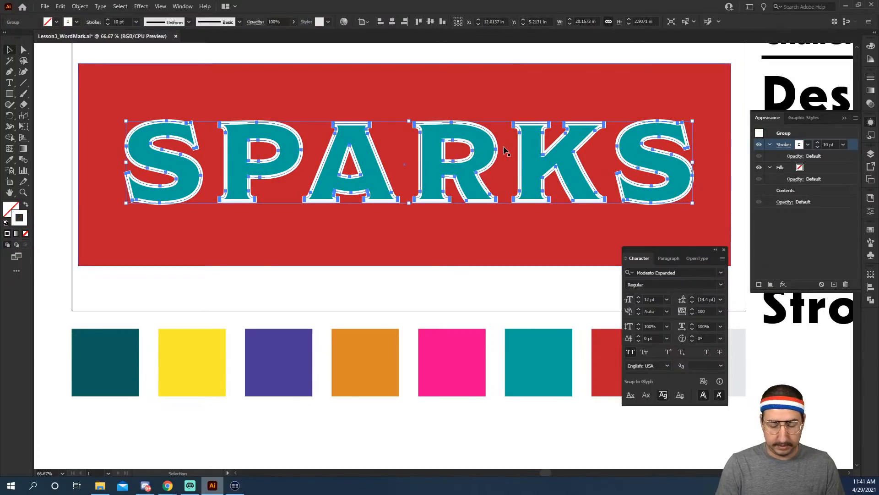
Combine the outlined SPARKS letters into one compound path and fill it with the palette's lighter teal
key("ctrl+8")
key("i")
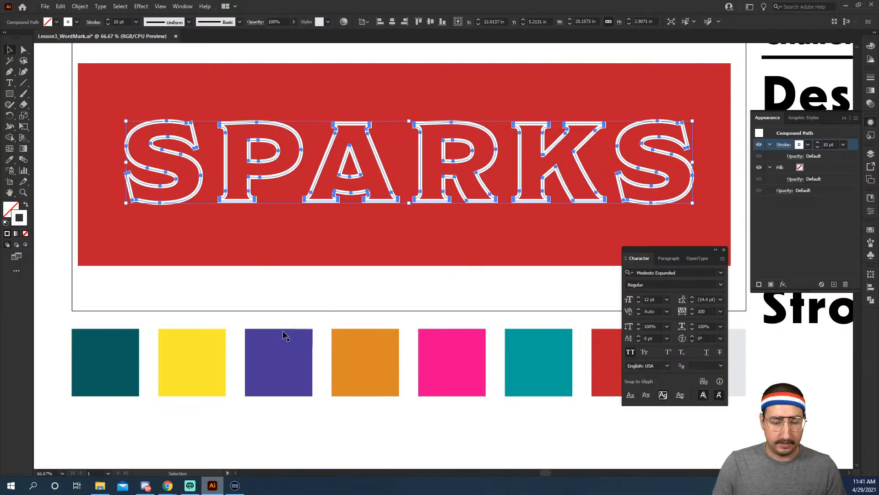
left_click(522, 355)
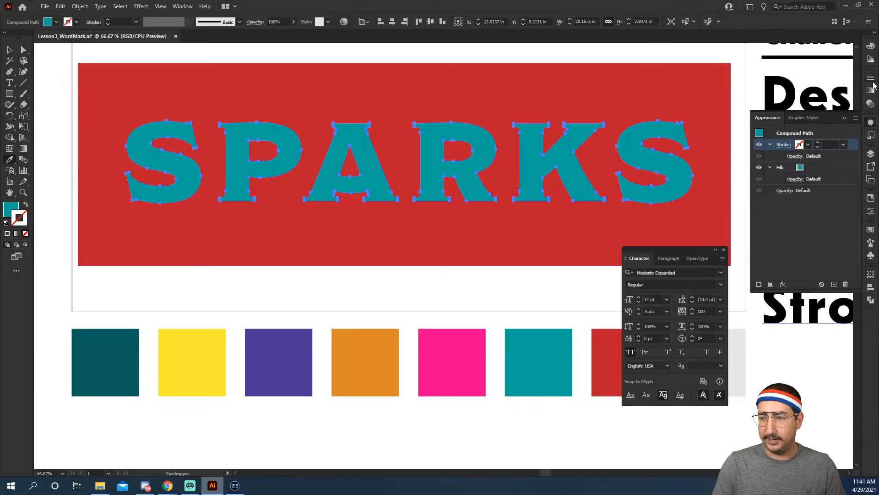
Add a new white stroke to the SPARKS compound path and align it to the outside
left_click(759, 285)
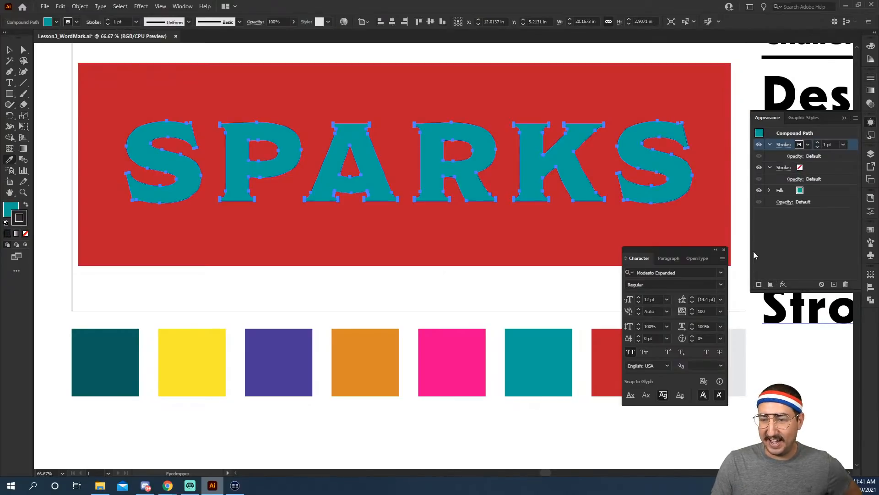
left_click(800, 146)
left_click(715, 160)
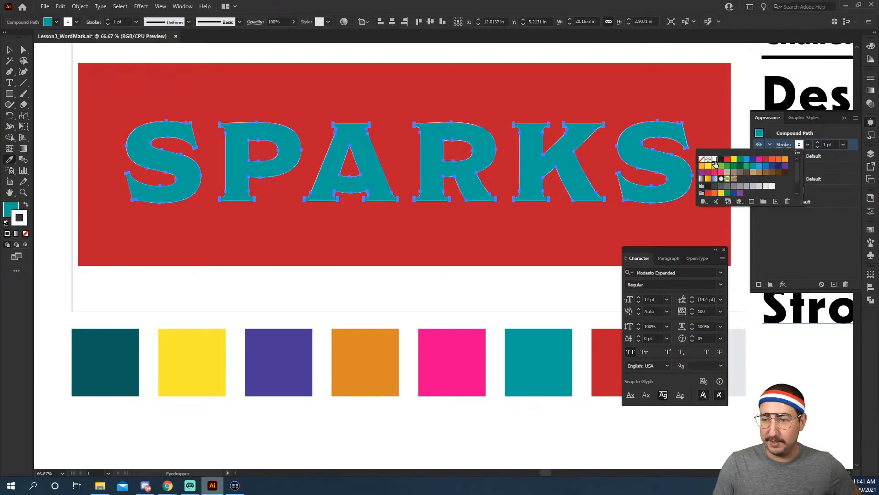
left_click(789, 150)
left_click(788, 150)
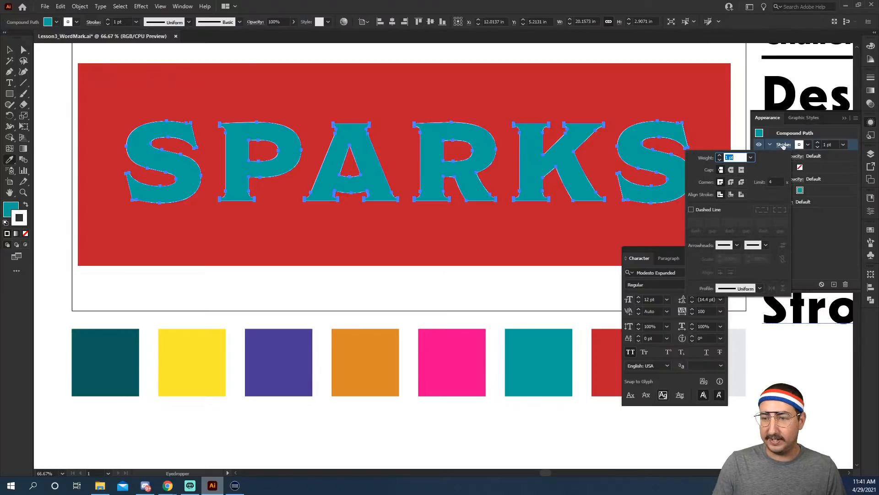
left_click(740, 194)
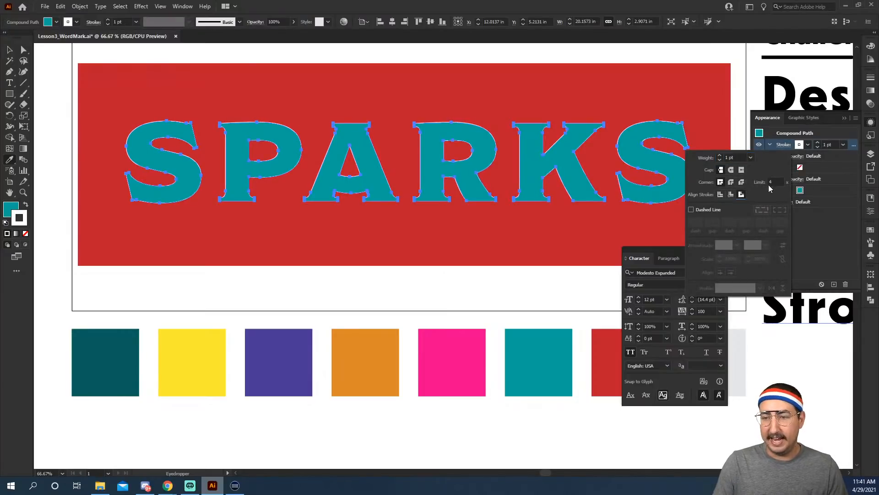
Set the weight of the SPARKS outside stroke to 10 pt, trying 11 pt for comparison
left_click(737, 158)
type("10")
key("Return")
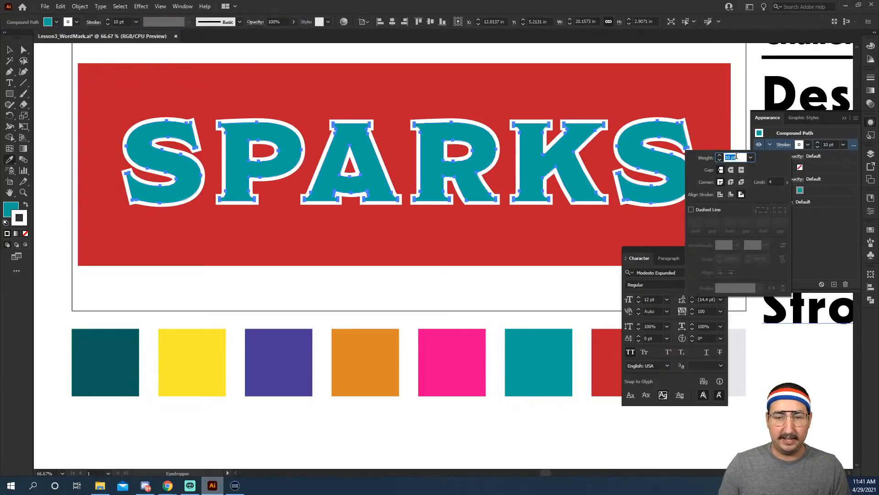
key("Up")
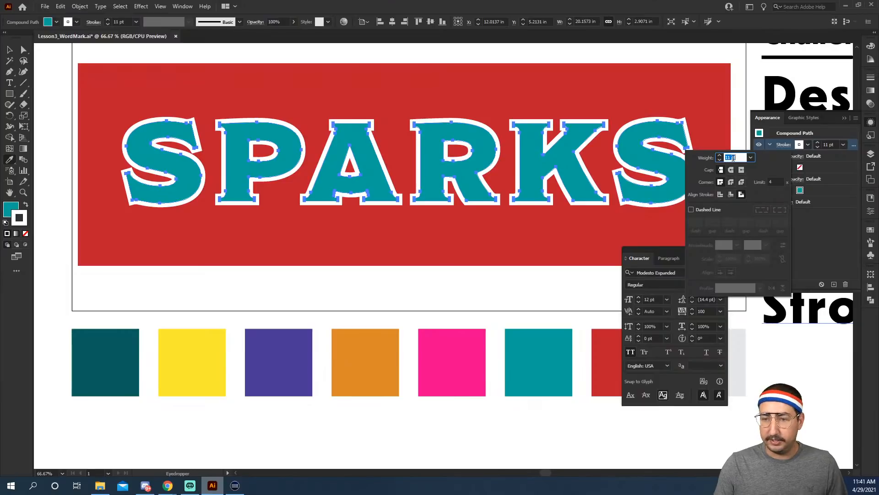
key("Down")
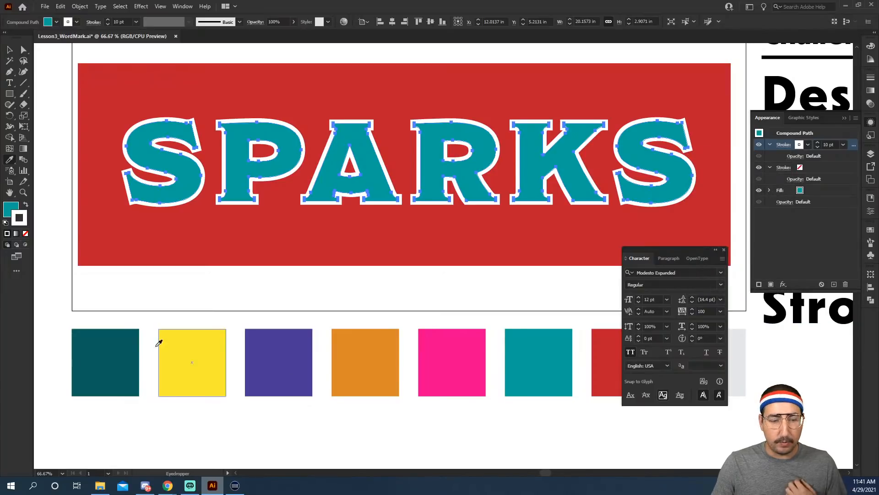
Check the document's swatches against the row of palette squares, then clear the selection and put the swatches away
left_click(8, 49)
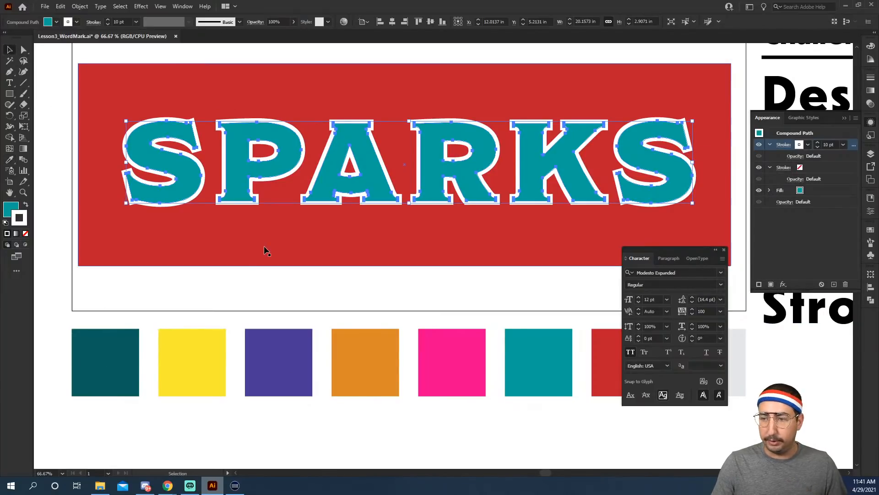
left_click(869, 229)
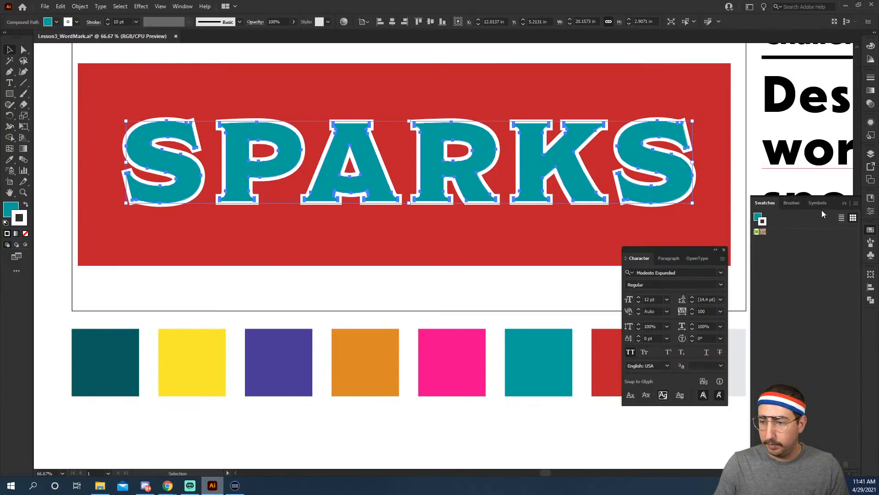
left_click_drag(835, 203, 743, 191)
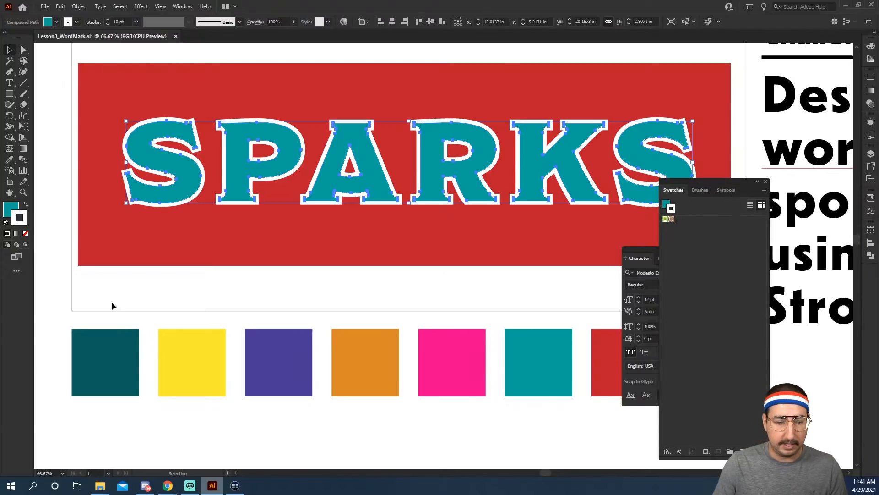
left_click_drag(117, 309, 636, 372)
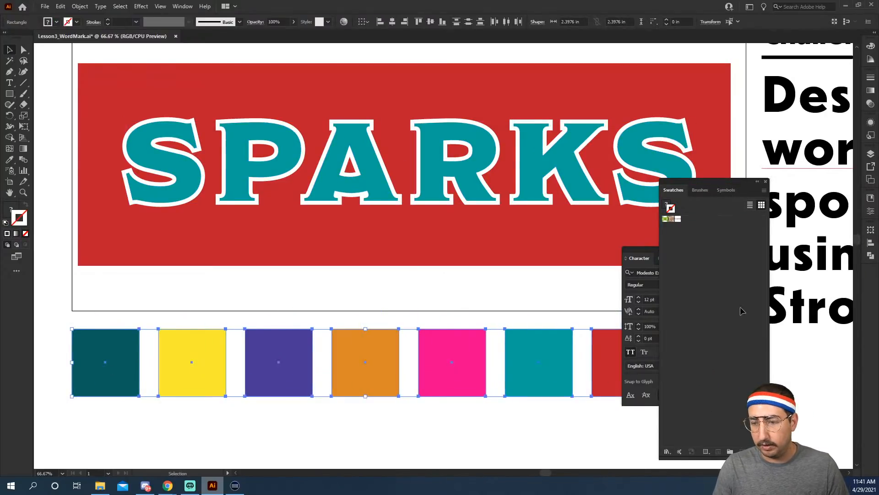
key("ctrl+shift+a")
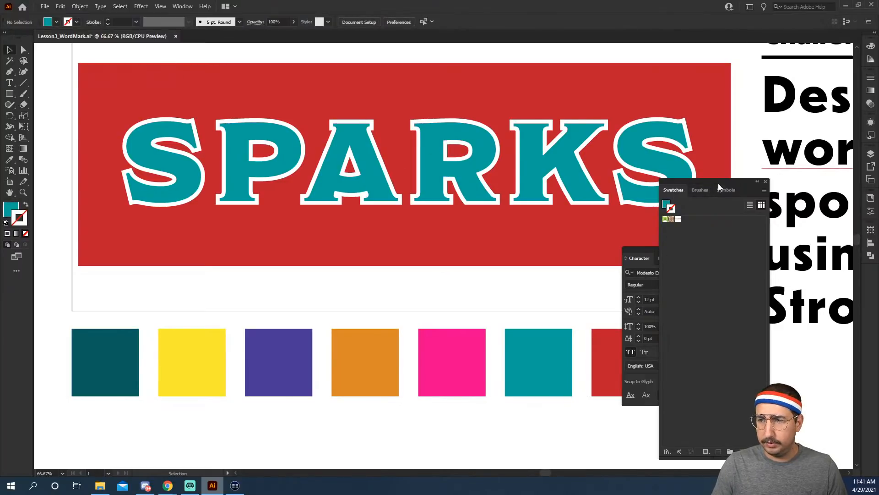
left_click_drag(722, 180, 870, 275)
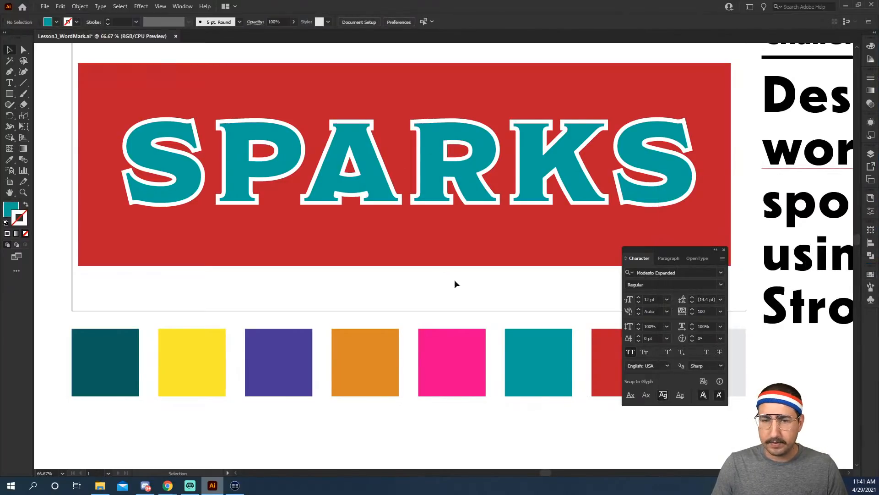
Check the fill colour values of the lighter teal palette square
left_click(526, 356)
double_click(10, 209)
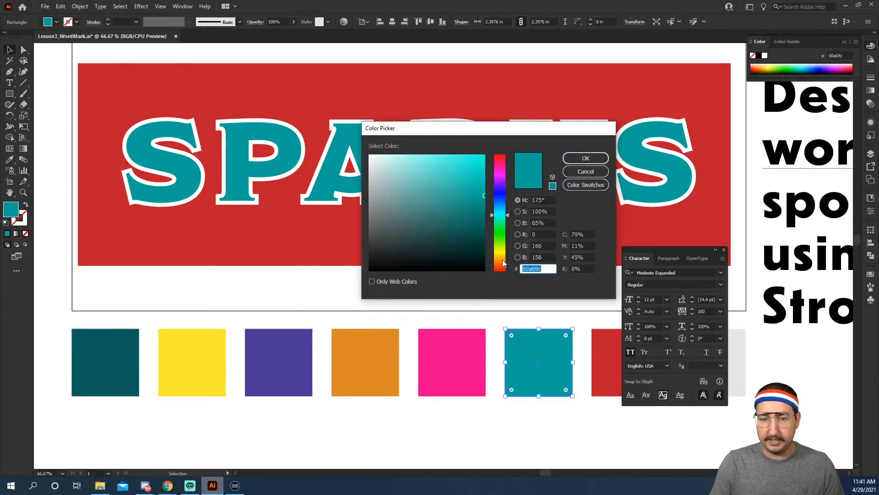
left_click(575, 155)
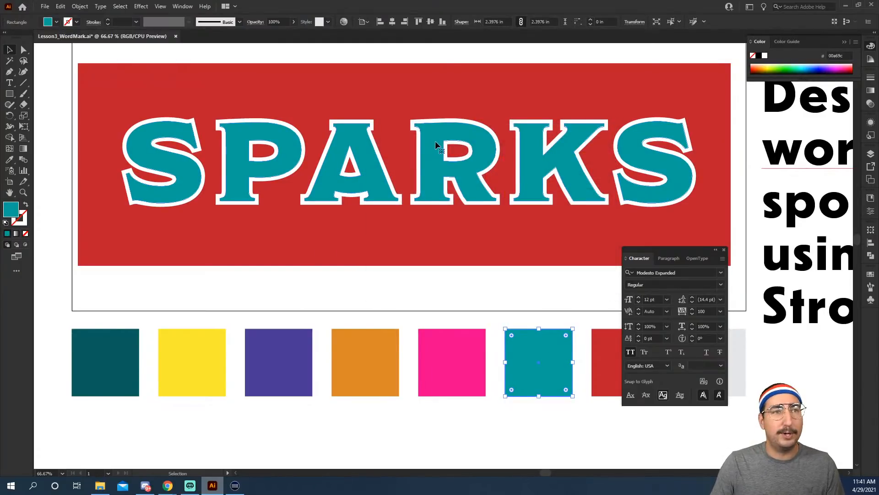
Add another stroke to the SPARKS compound path and place it below the existing white stroke in the appearance stack
left_click(435, 141)
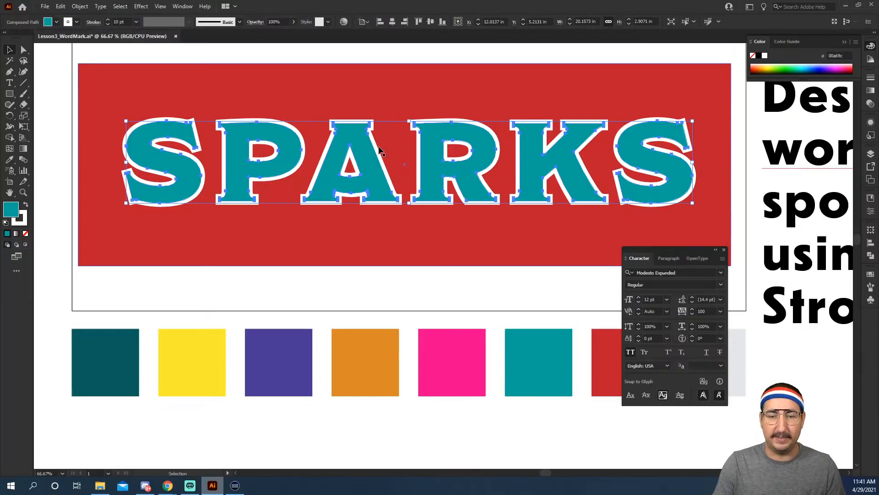
left_click(871, 122)
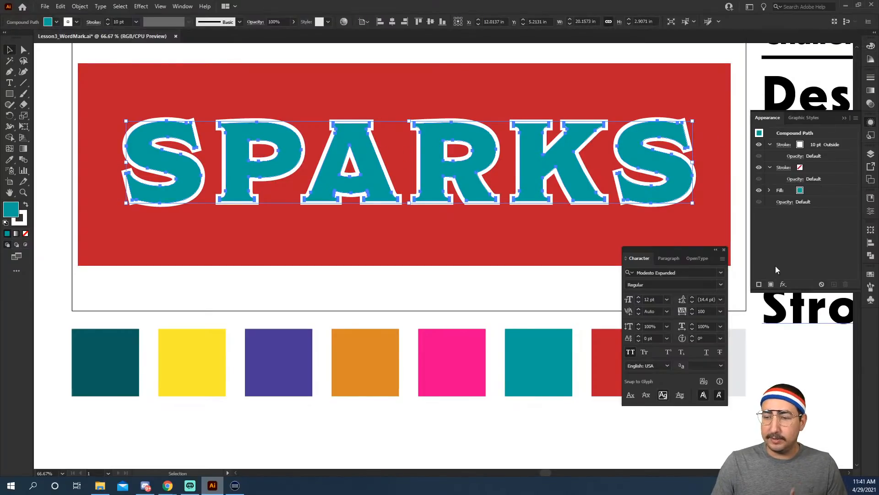
left_click(759, 285)
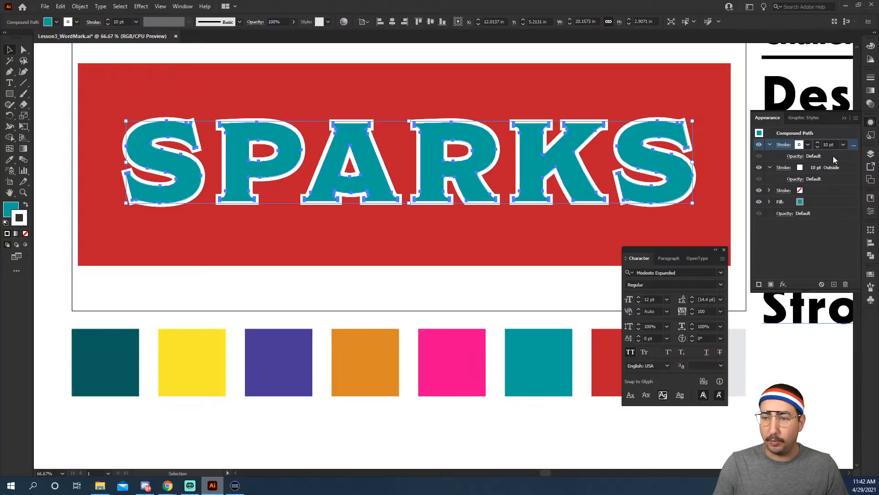
mouse_move(853, 146)
left_mouse_down()
mouse_move(848, 174)
mouse_move(835, 168)
mouse_move(833, 183)
left_mouse_up()
Look through the swatches offered for the lower SPARKS stroke to find the palette colours
left_click(800, 169)
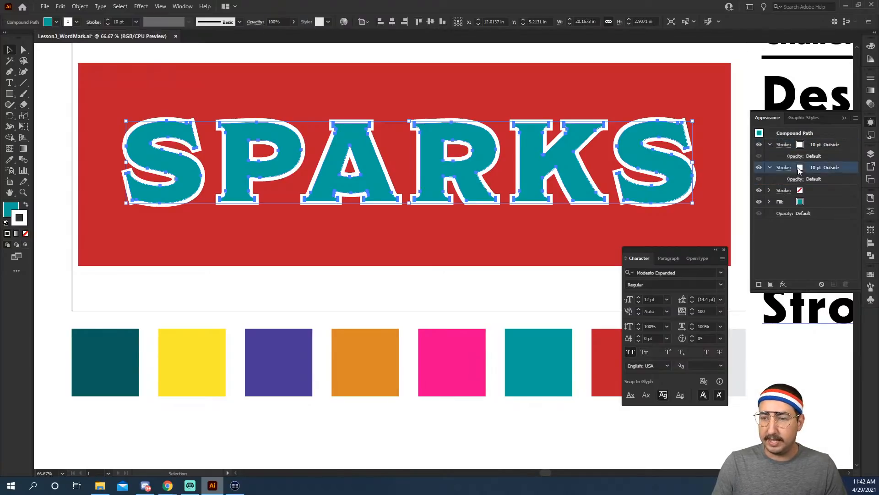
left_click(808, 168)
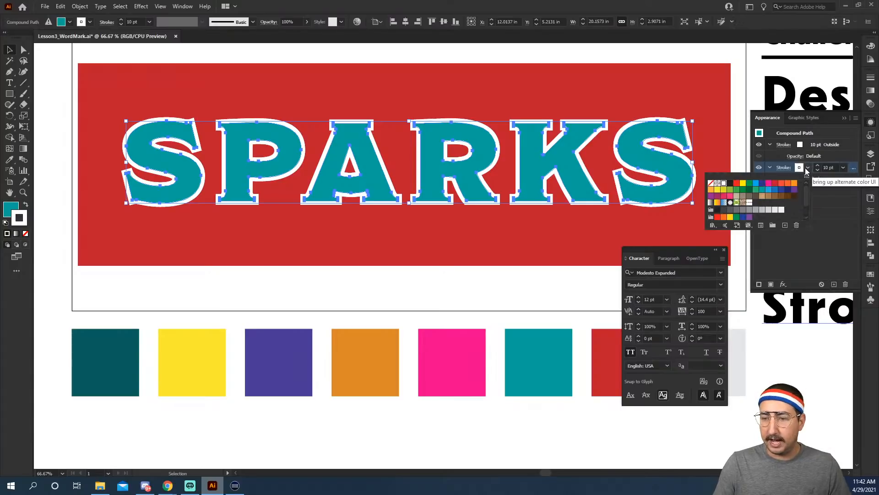
left_click(807, 169)
left_click(798, 170)
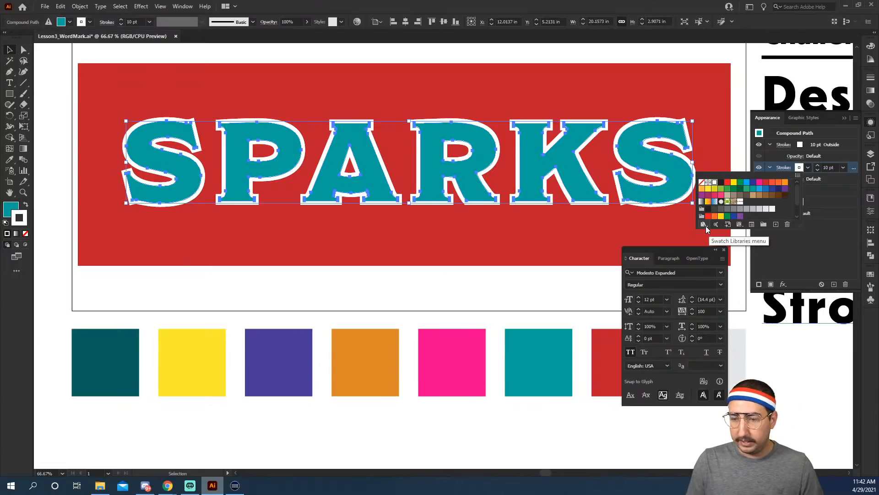
left_click(738, 225)
key("Escape")
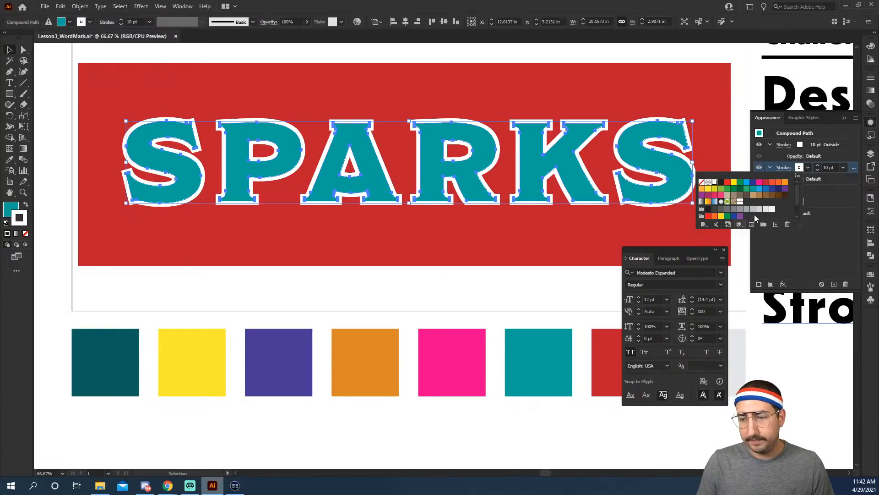
left_click(836, 233)
left_click(808, 168)
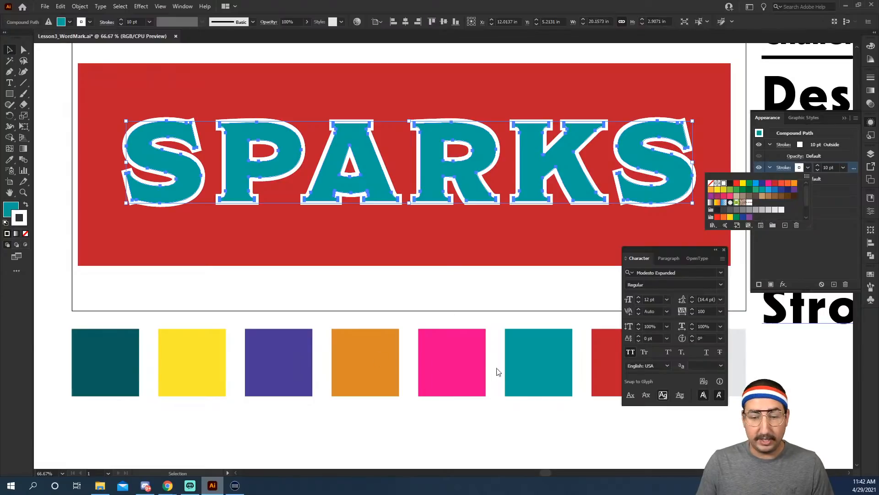
Add a stroke to the lighter teal palette square and check the new swatch options for its colour without saving one
left_click(526, 355)
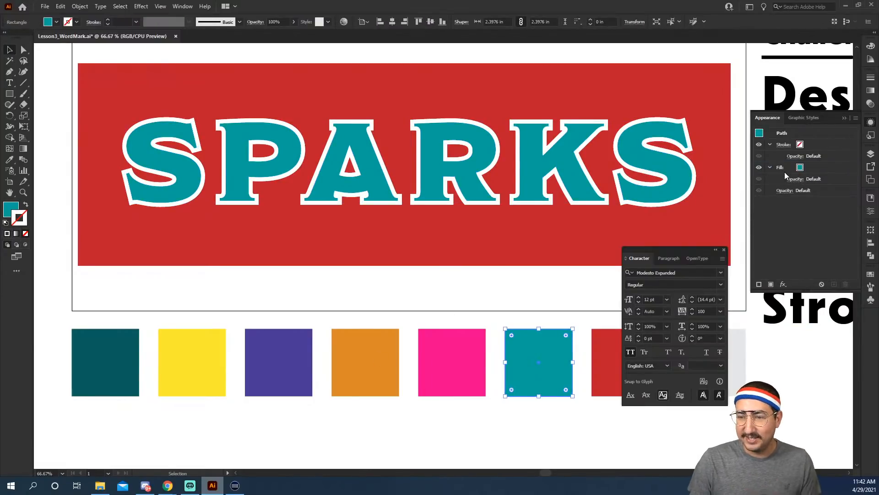
left_click(759, 284)
left_click(800, 147)
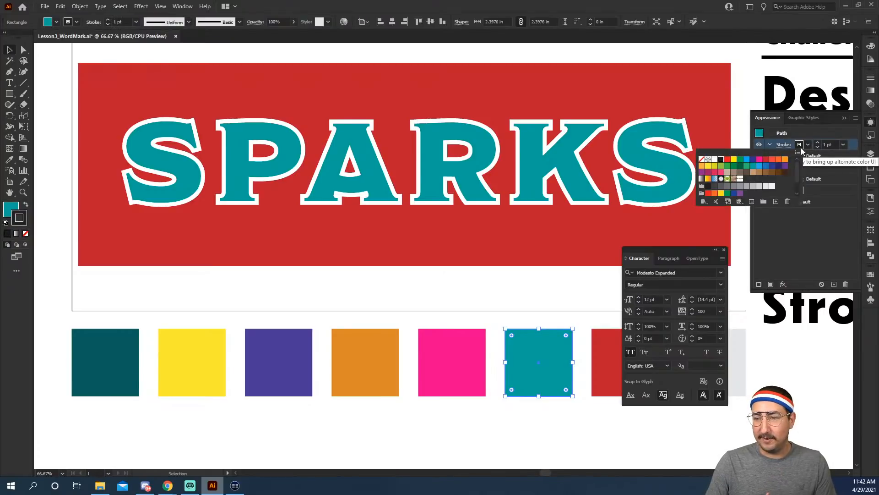
left_click(775, 202)
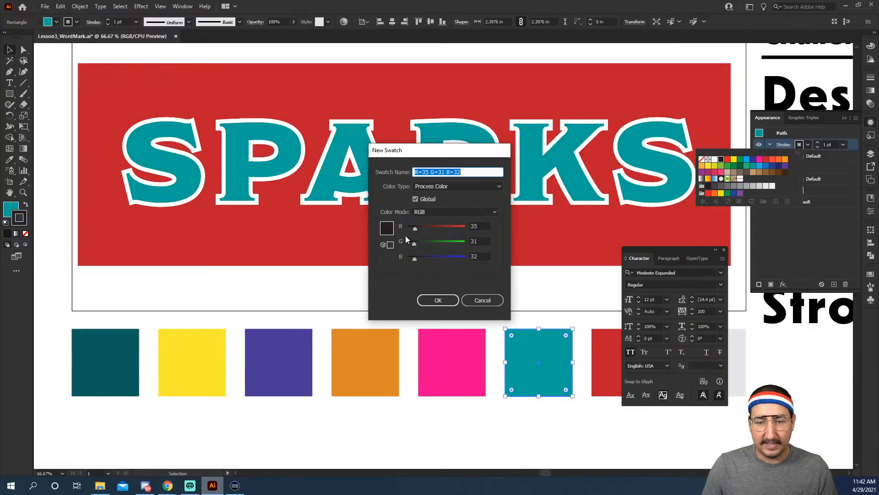
left_click(483, 300)
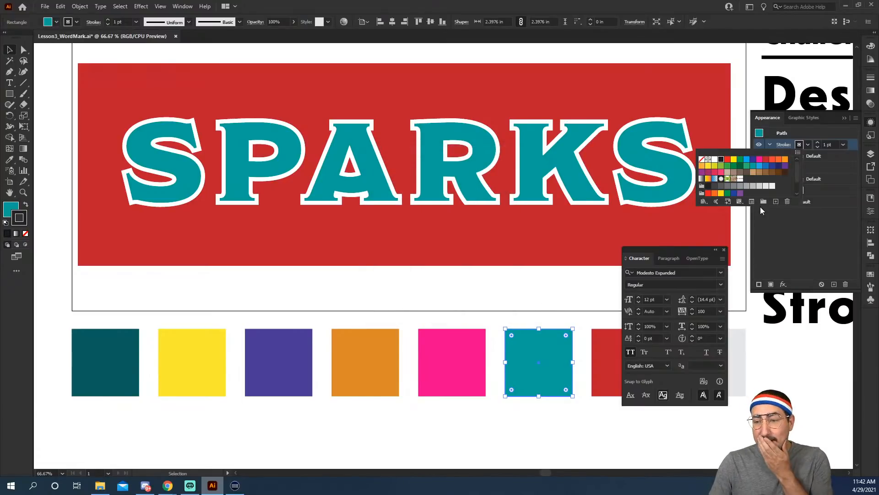
left_click(764, 234)
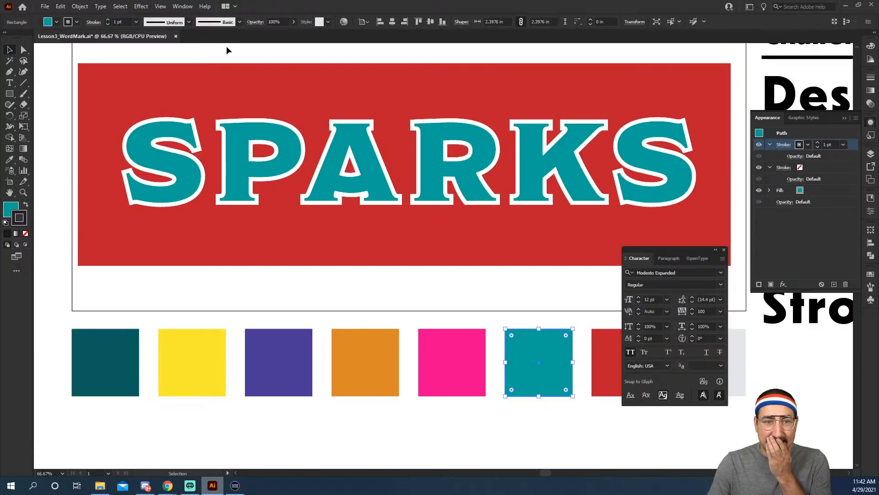
Reset the Essentials Classic workspace to its default panel layout
left_click(183, 6)
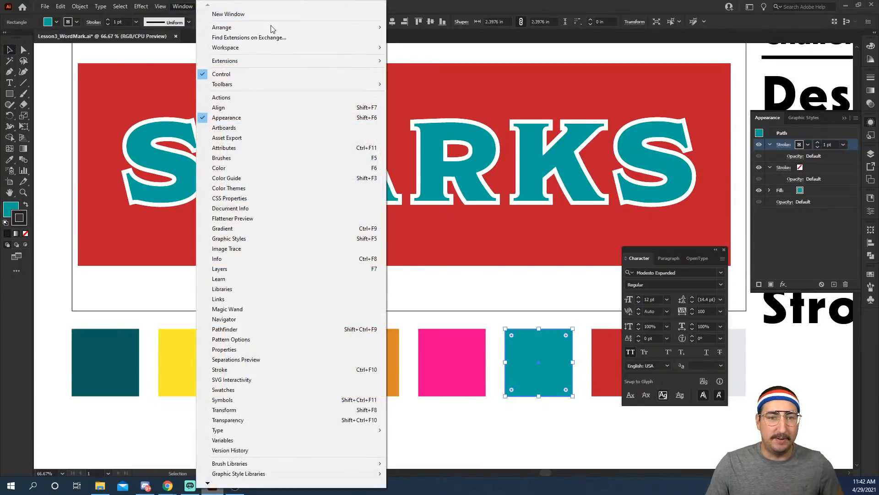
mouse_move(270, 47)
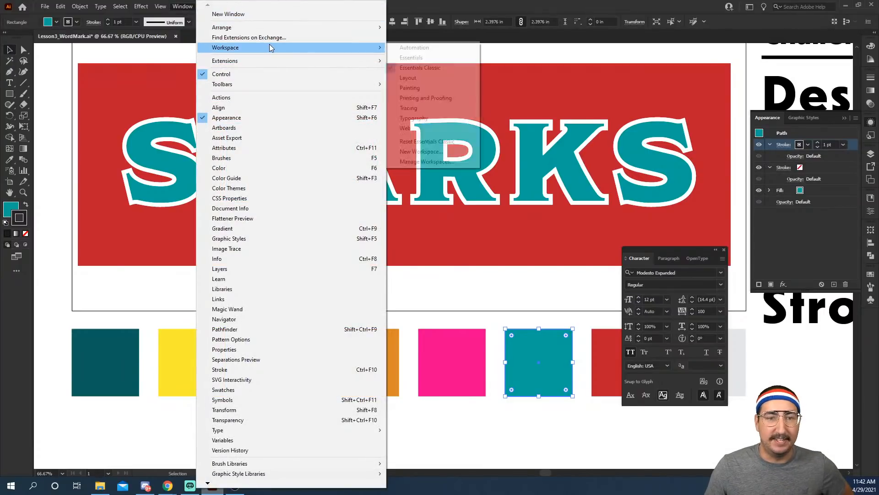
left_click(427, 141)
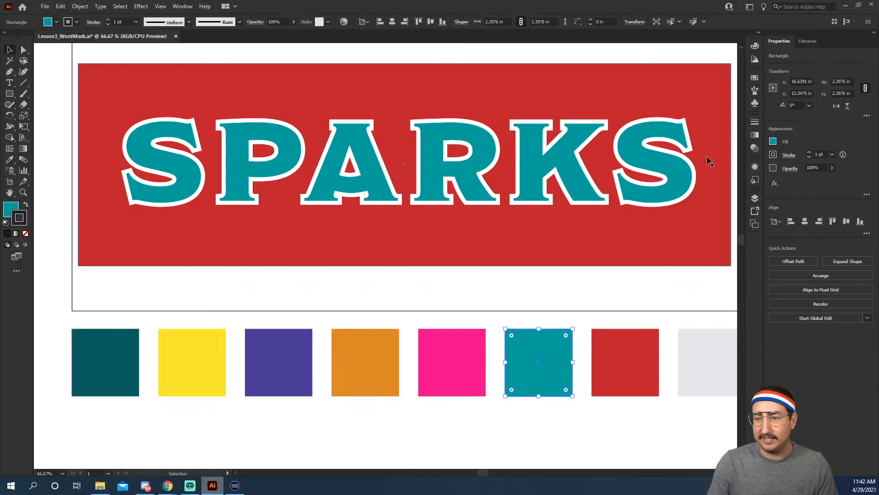
Review the swatch options and available swatch libraries, then deselect the lighter teal palette square
left_click(754, 77)
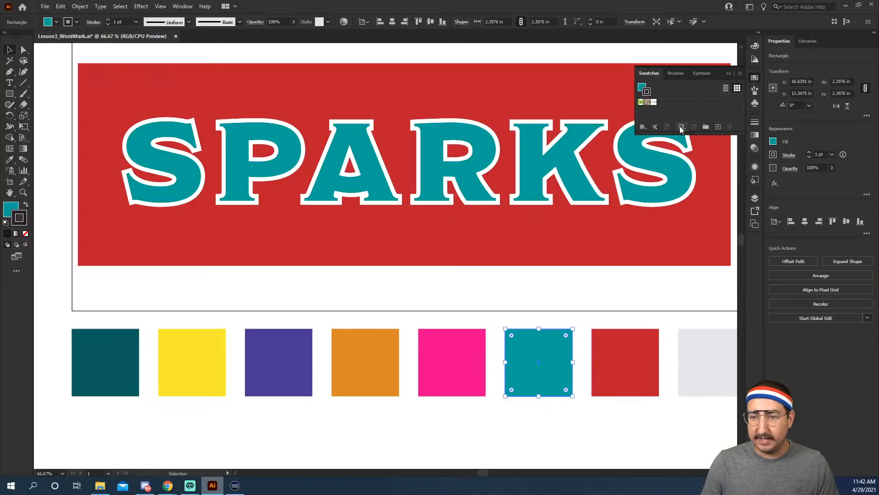
left_click(740, 74)
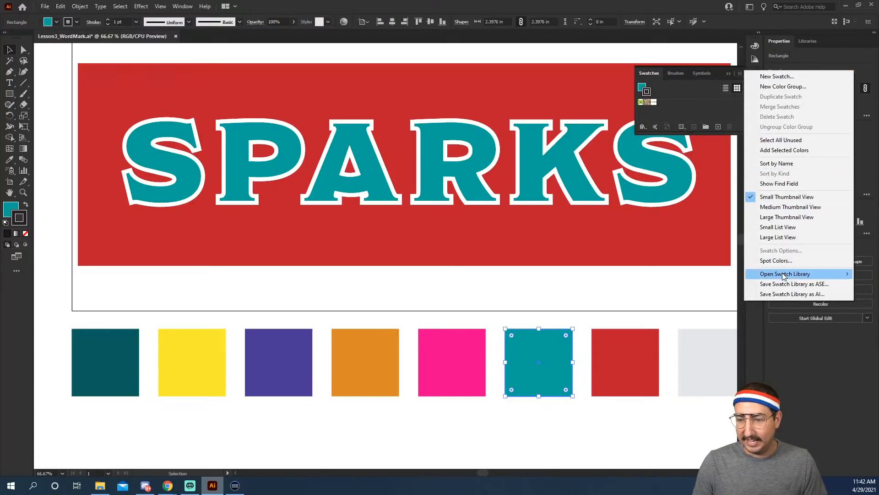
mouse_move(788, 274)
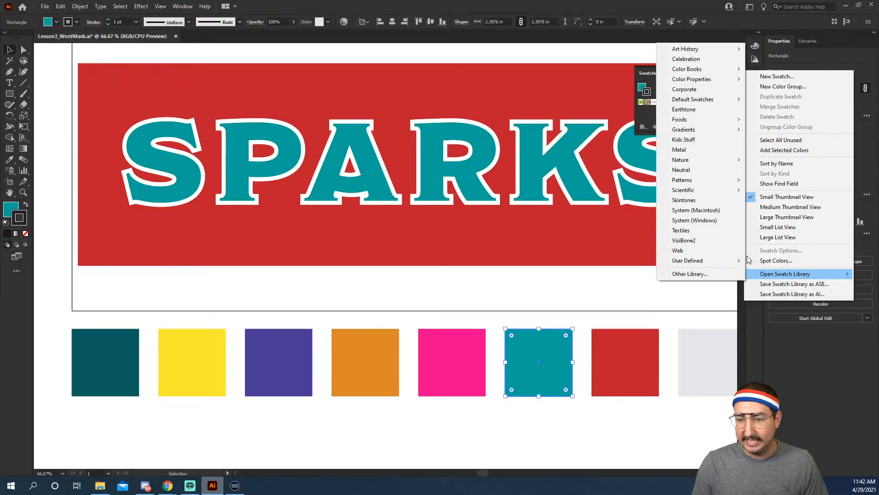
left_click(482, 310)
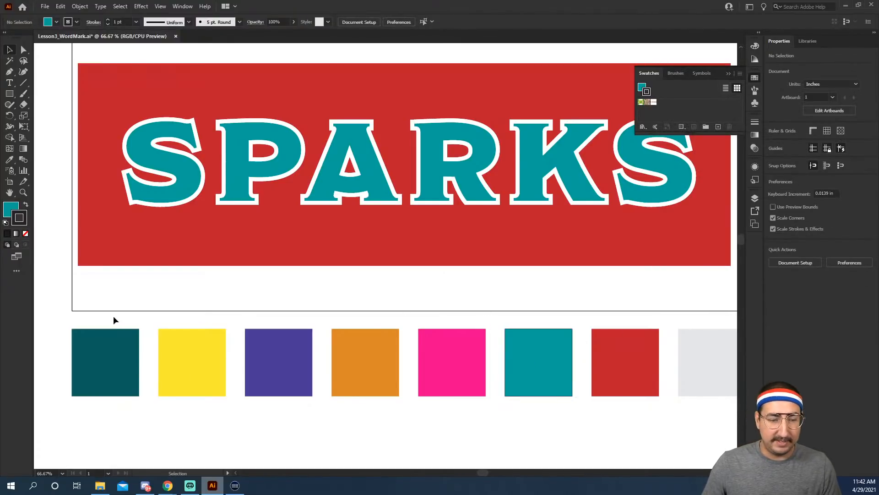
Recolour the red background rectangle behind SPARKS to black (000000) and deselect it
left_click_drag(112, 318, 651, 344)
left_click(549, 271)
left_click(545, 258)
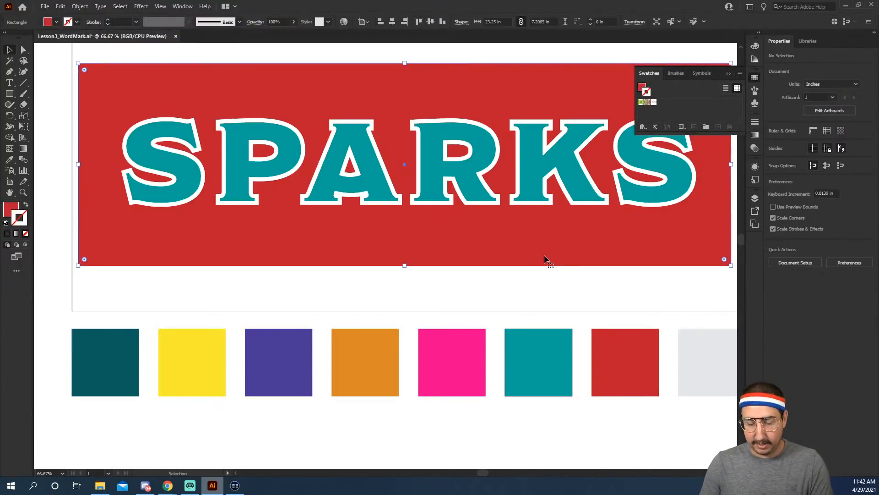
double_click(11, 209)
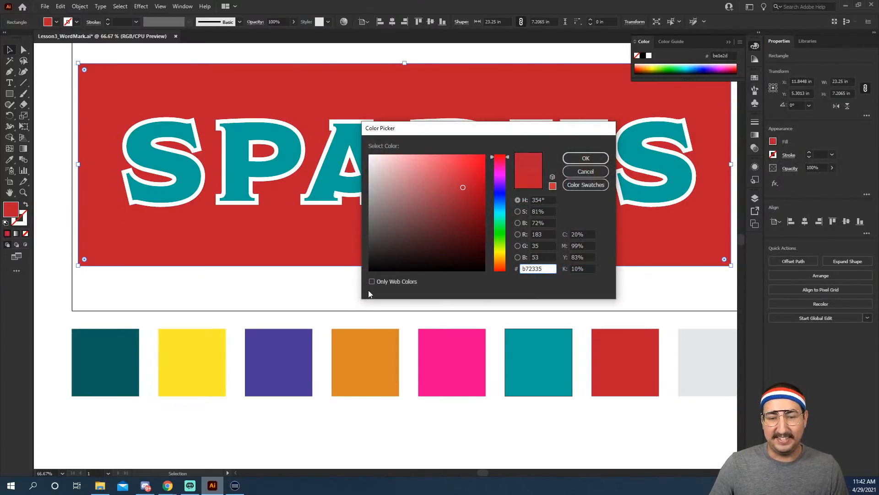
left_click(475, 264)
left_click_drag(476, 264, 487, 285)
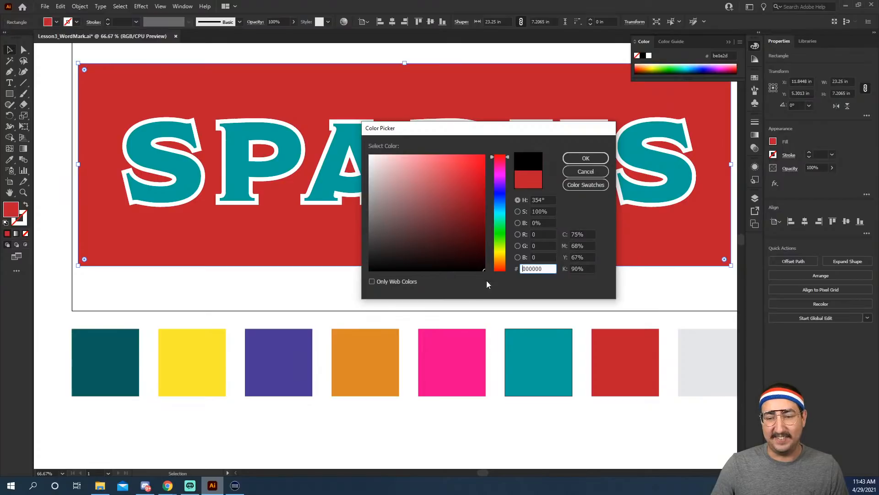
left_click(576, 157)
left_click(458, 56)
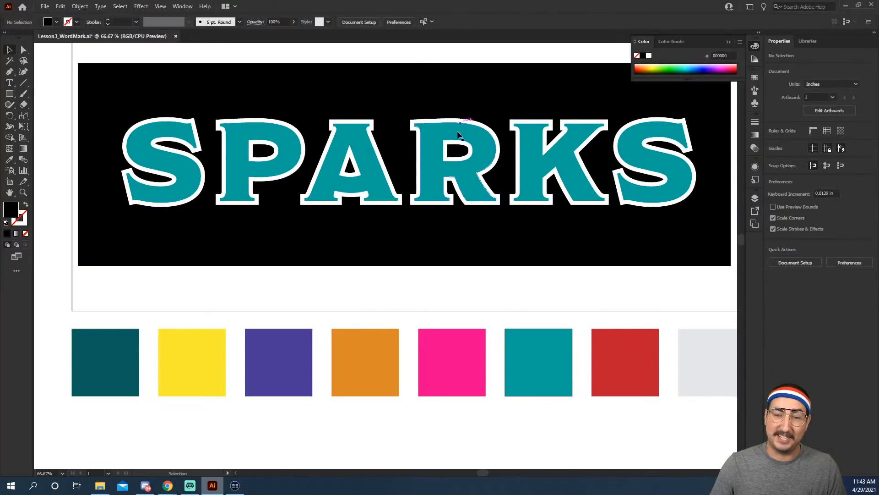
Change the fill of the SPARKS letters from teal to black (000000)
left_click(458, 133)
double_click(10, 212)
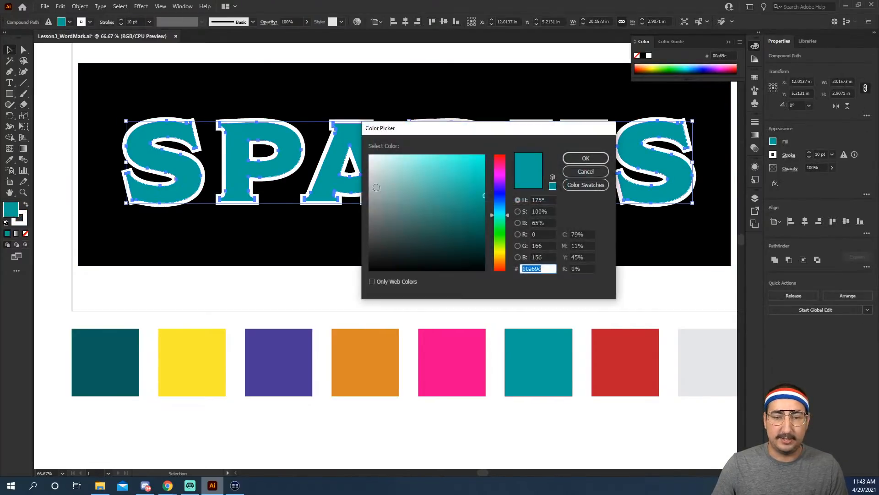
left_click_drag(438, 220, 487, 284)
left_click(573, 158)
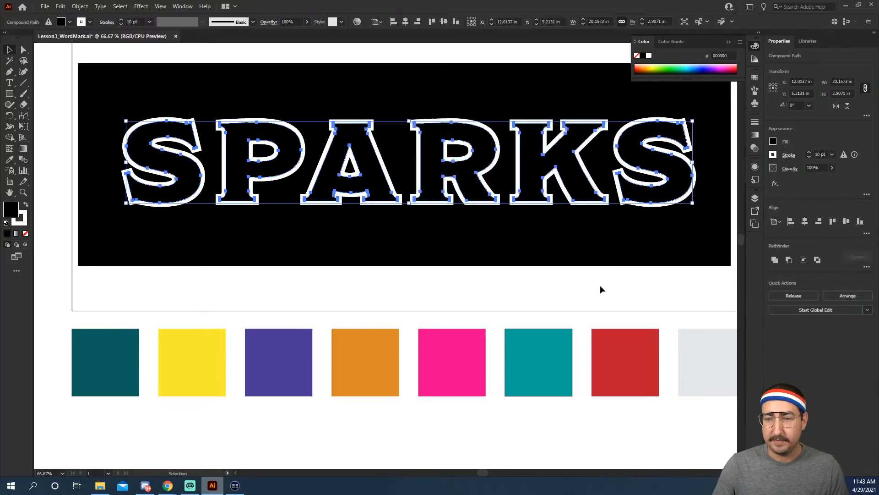
Delete the black background rectangle behind the SPARKS letters
left_click(600, 285)
left_click(559, 174)
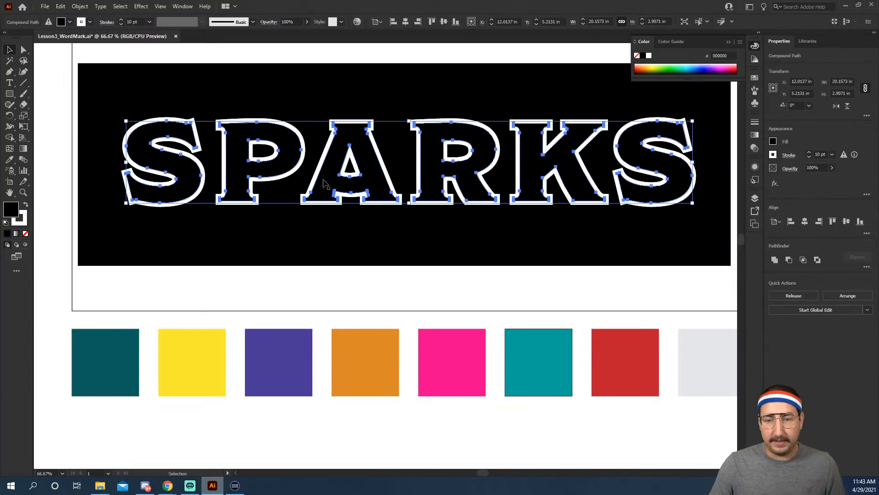
left_click(371, 94)
key("Delete")
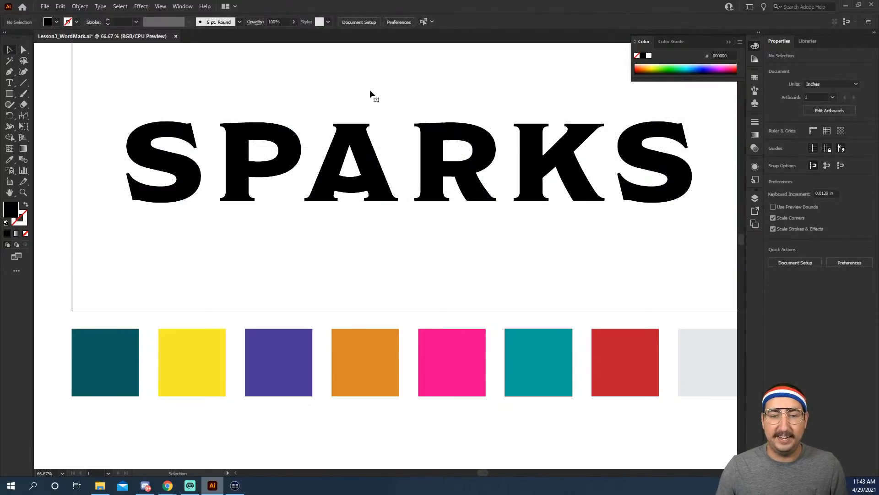
Make the second outside stroke of the SPARKS lettering black with a weight of 20 pt
left_click(638, 155)
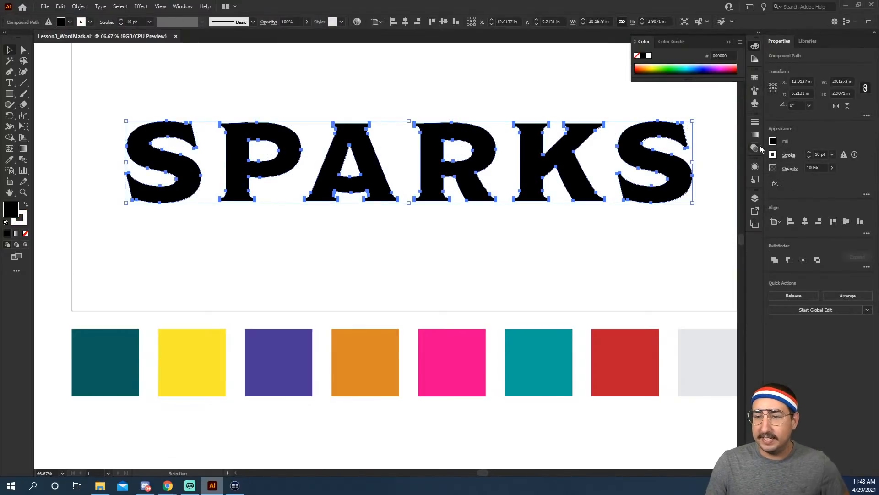
left_click(756, 168)
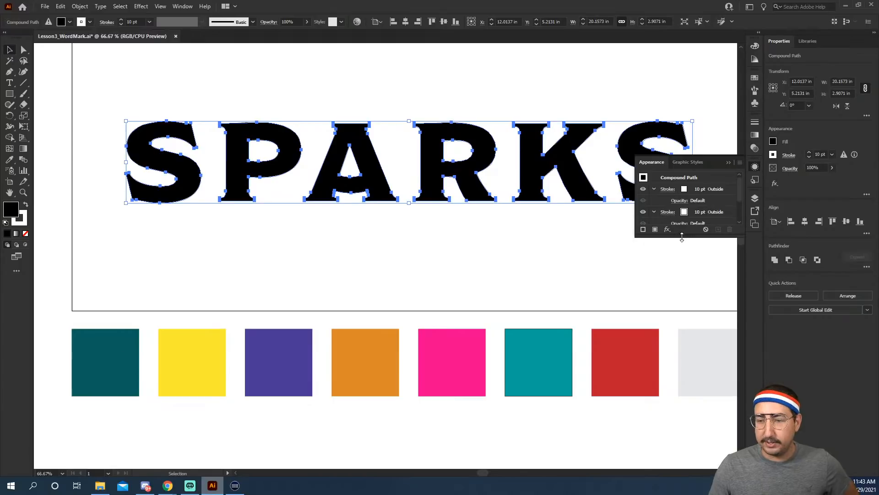
left_click_drag(682, 237, 682, 319)
left_click(687, 214)
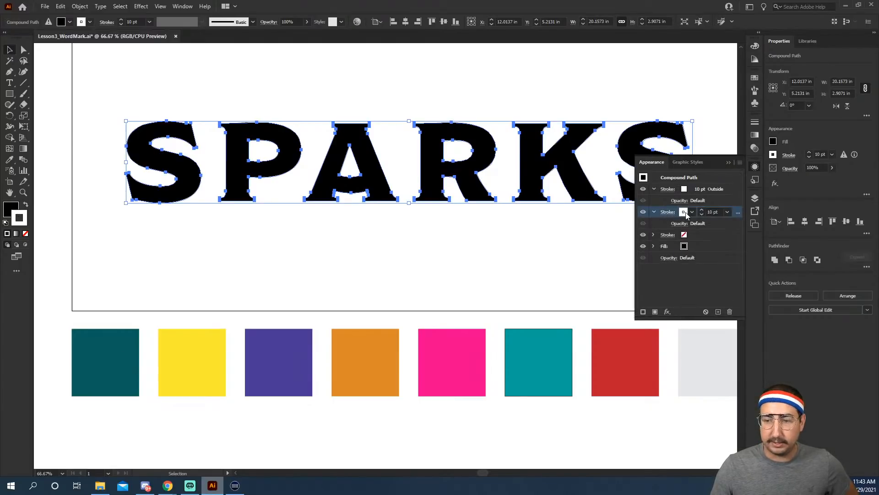
left_click(686, 214)
left_click(606, 229)
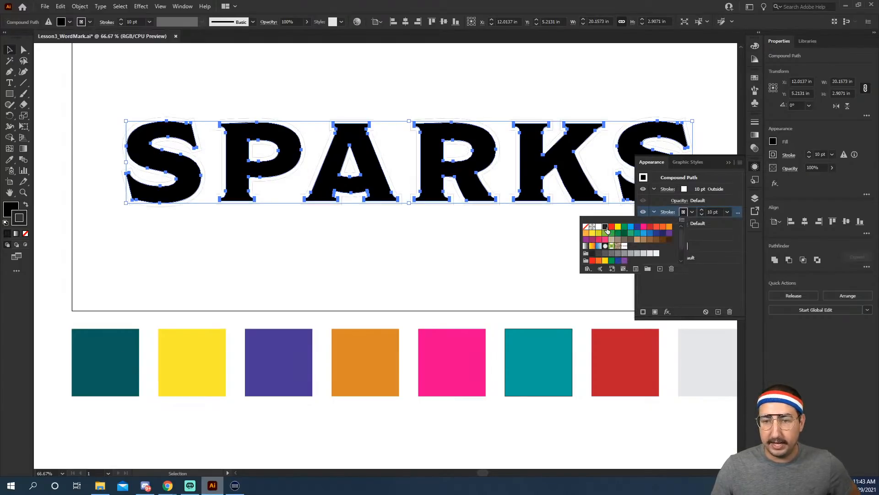
left_click(715, 211)
type("20")
key("Return")
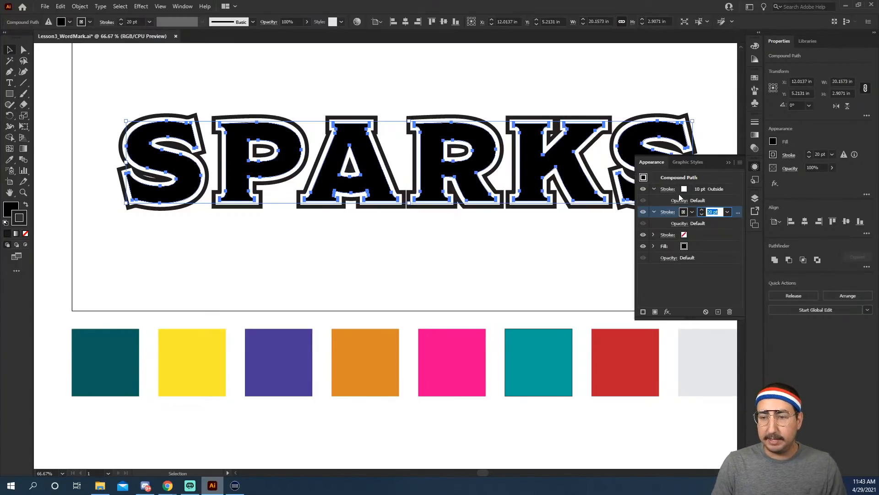
Add a stroke beneath the 20 pt black one on SPARKS and make it white with a weight of 25 pt
left_click(642, 312)
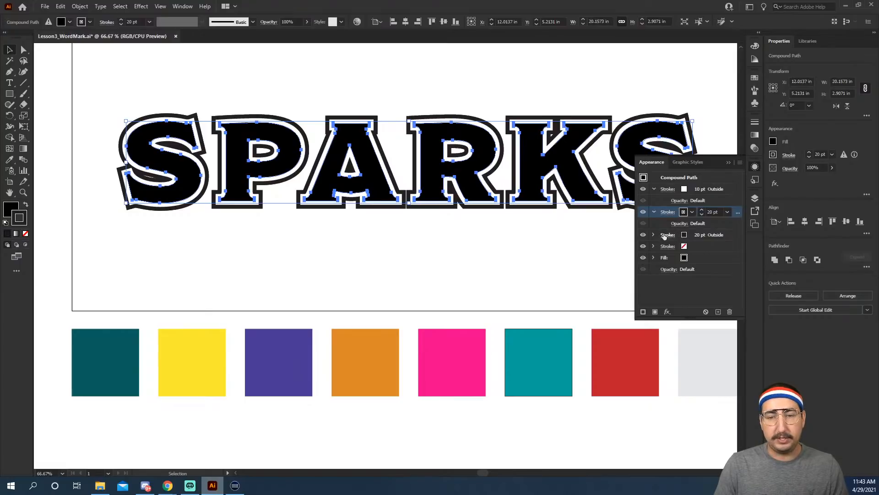
left_click(685, 237)
left_click(684, 237)
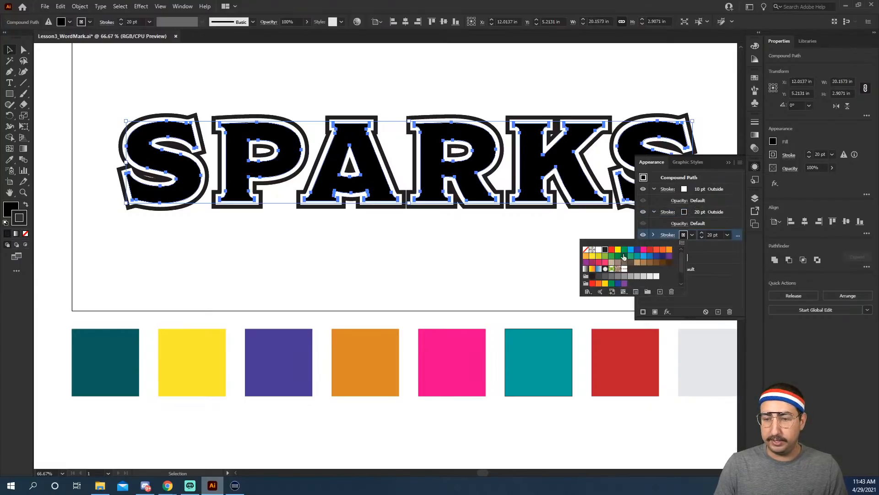
left_click(598, 250)
left_click(713, 234)
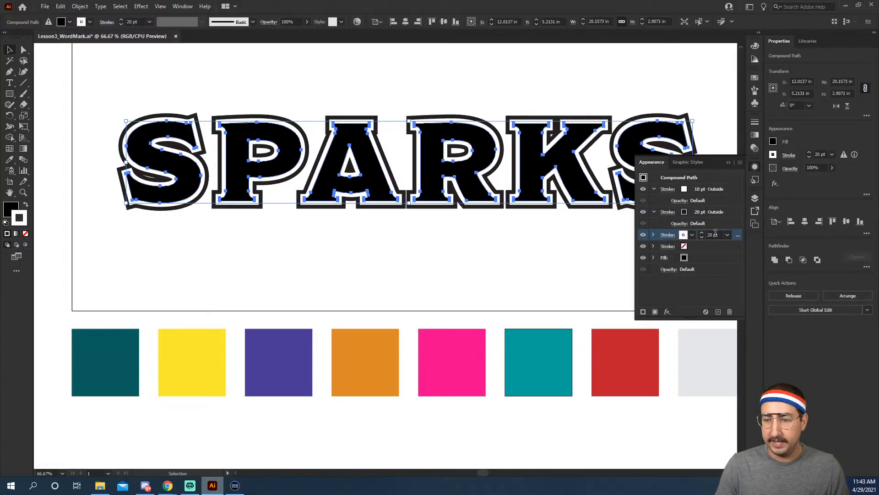
key("shift+Up")
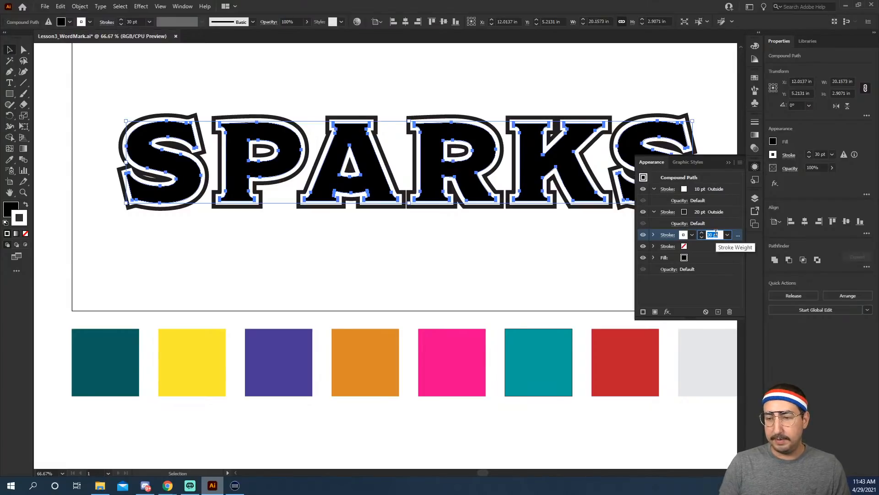
type("25")
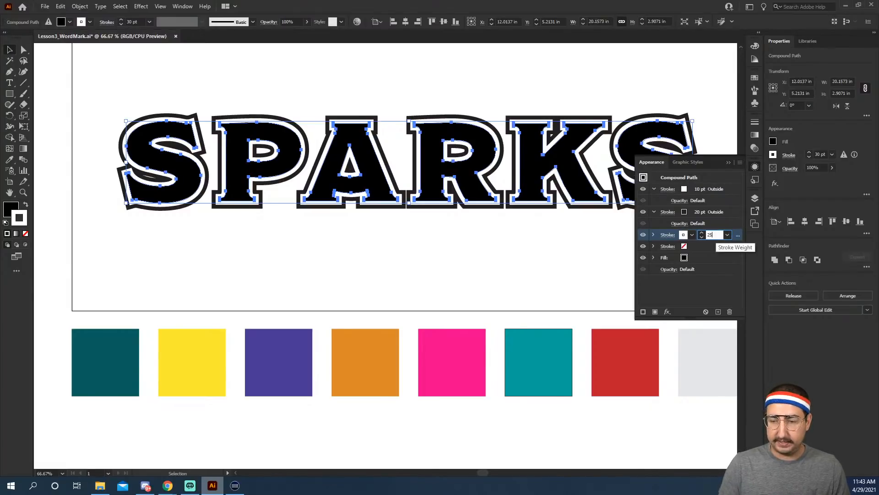
key("Return")
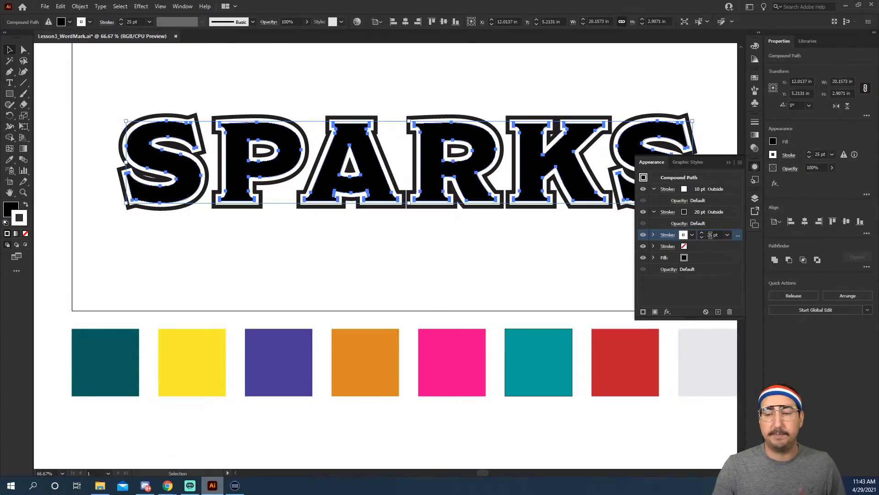
Make the bottommost SPARKS stroke black at 60 pt and align it to the outside of the letters
left_click(684, 247)
left_click(684, 247)
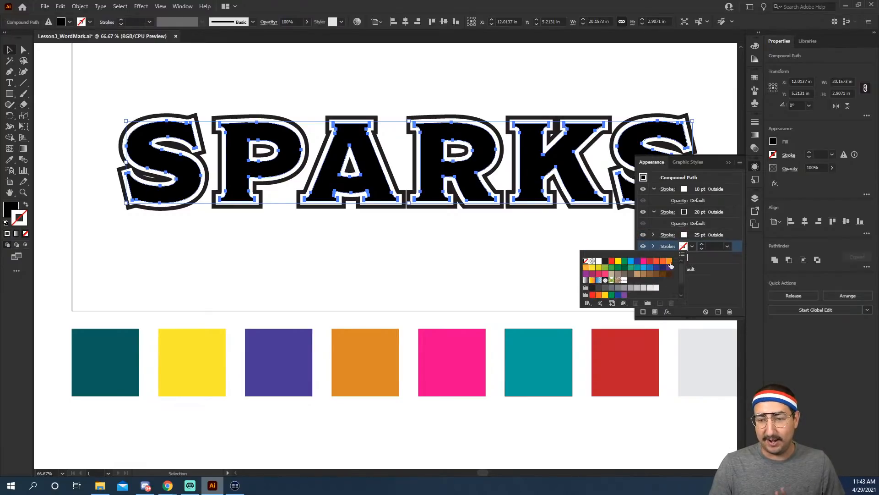
left_click(605, 262)
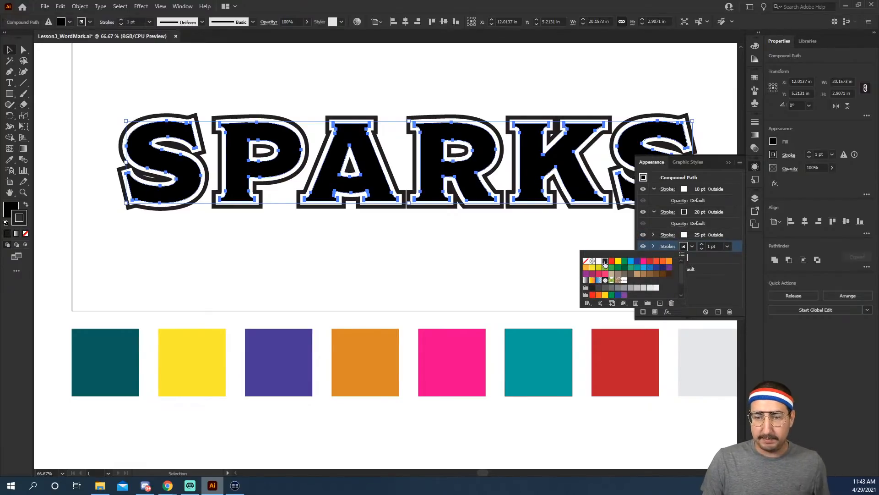
left_click(712, 246)
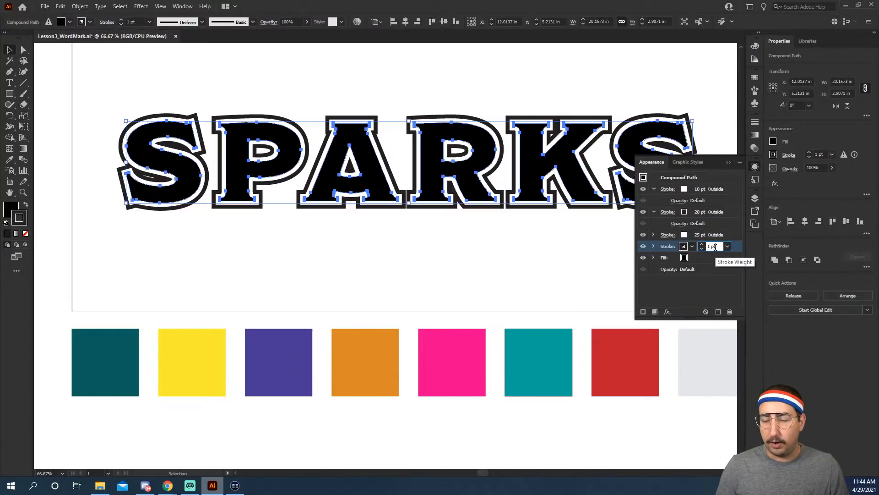
type("60")
key("Return")
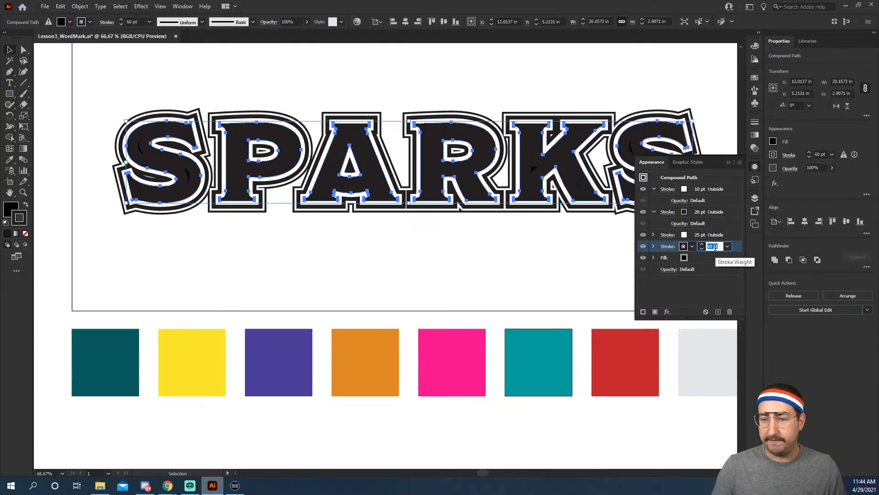
left_click(654, 247)
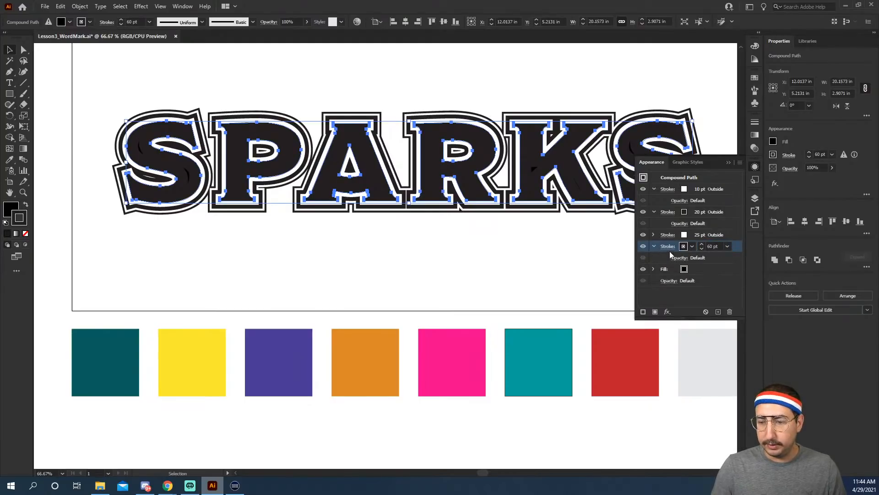
left_click(668, 246)
left_click(625, 296)
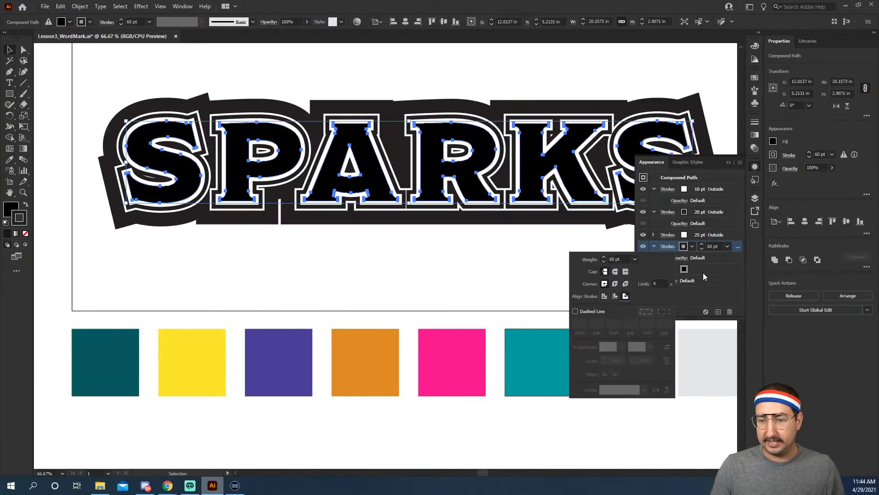
Reduce the bottommost black stroke's weight to 57 pt and deselect the wordmark
left_click(712, 246)
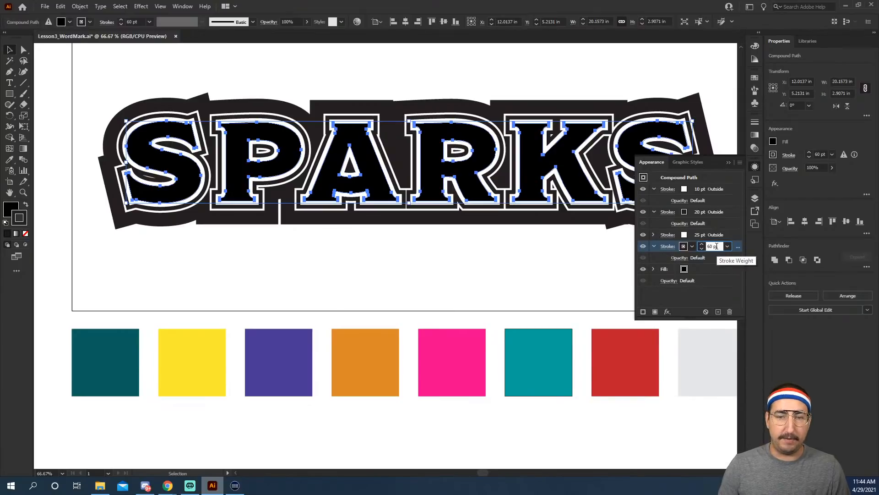
key("Down")
key("Down")
key("Down")
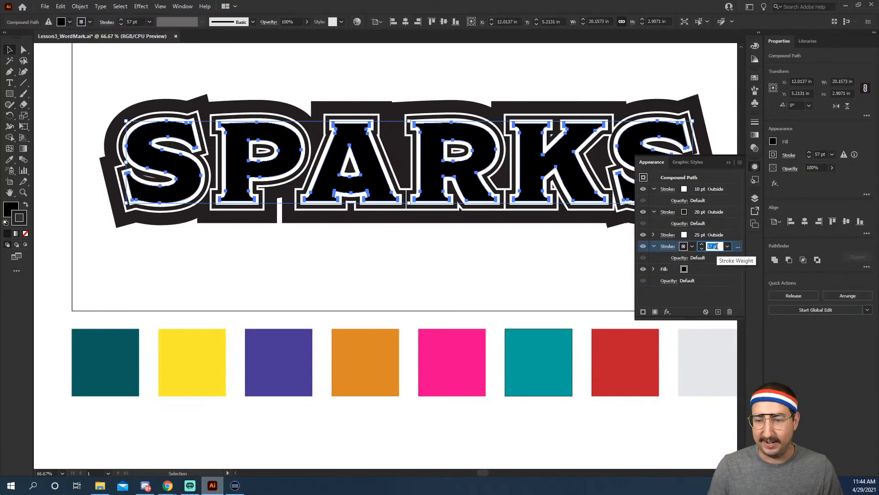
key("Return")
left_click(518, 281)
Duplicate the layered SPARKS wordmark and place the copy above the COME ON AND JAM! banner
key("z")
left_click(480, 209, "alt")
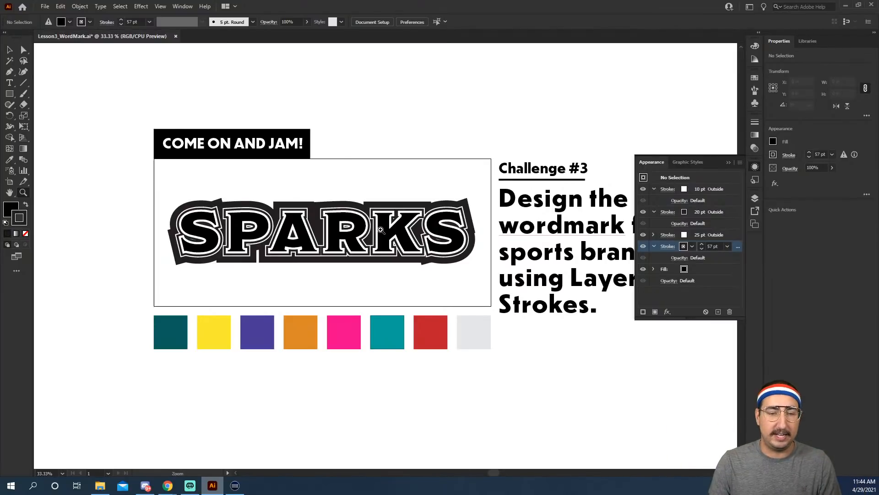
key("v")
left_click_drag(166, 188, 469, 278)
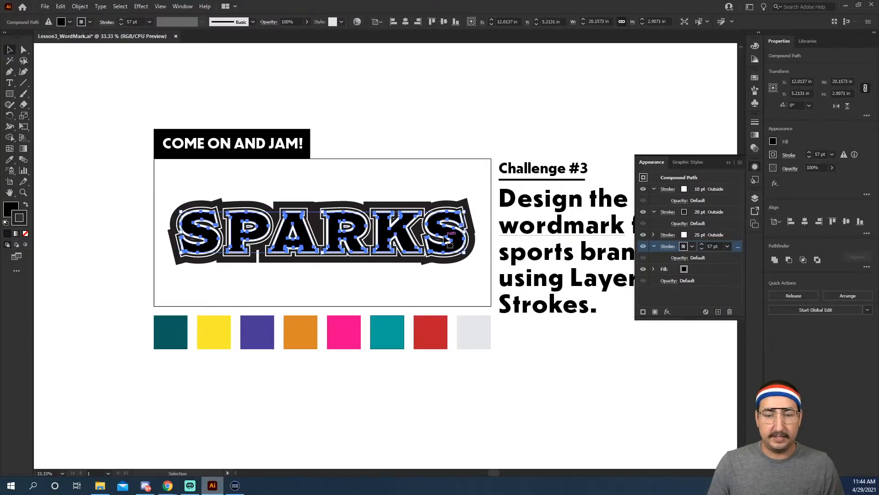
left_click_drag(448, 239, 444, 82, "alt")
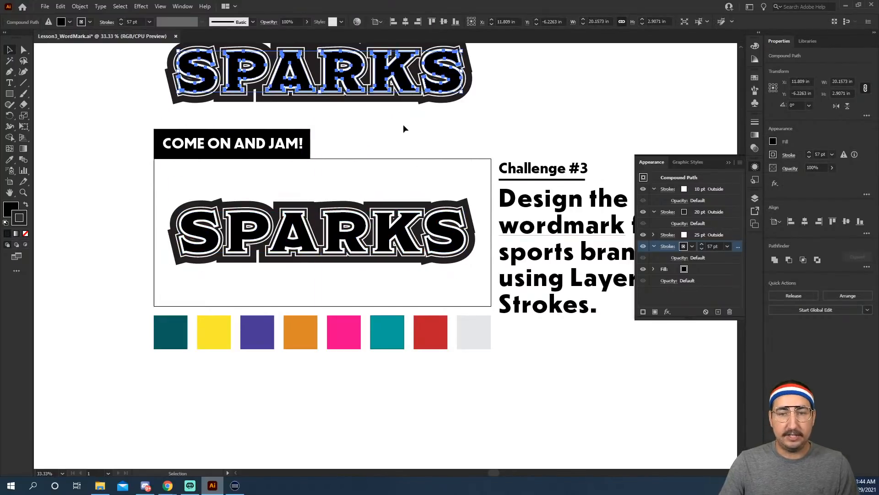
Examine the duplicated wordmark's letter paths in outline view, then return to the normal preview
key("z")
left_click(346, 127)
left_click(417, 201)
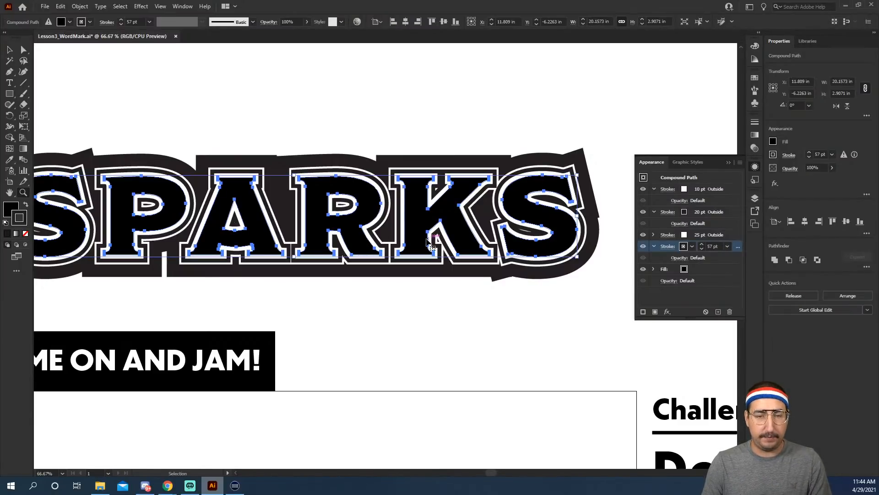
key("ctrl+y")
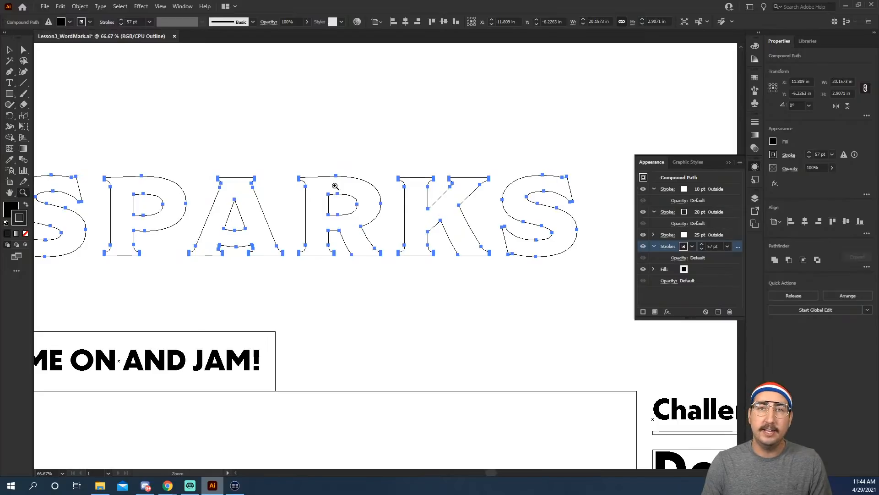
key("ctrl+y")
Remove all four strokes from the original SPARKS wordmark on the artboard and deselect it
left_click_drag(368, 417, 415, 134)
key("v")
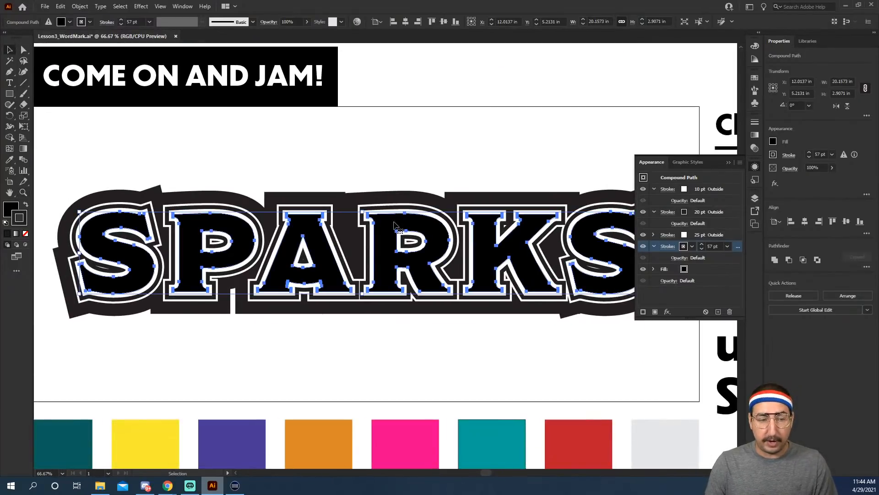
left_click(727, 189)
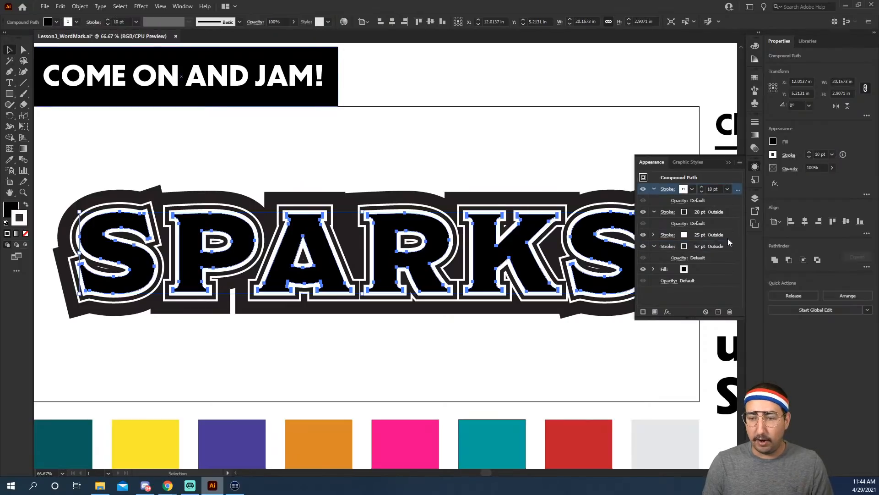
left_click(729, 249, "shift")
left_click(730, 311)
key("ctrl+shift+a")
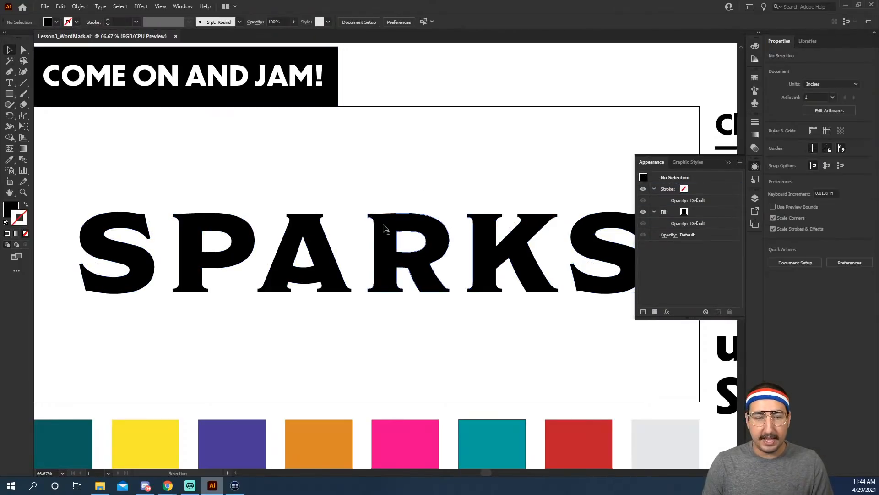
Fill the SPARKS lettering on the artboard with the orange swatch colour sampled from the palette squares
left_click(333, 262)
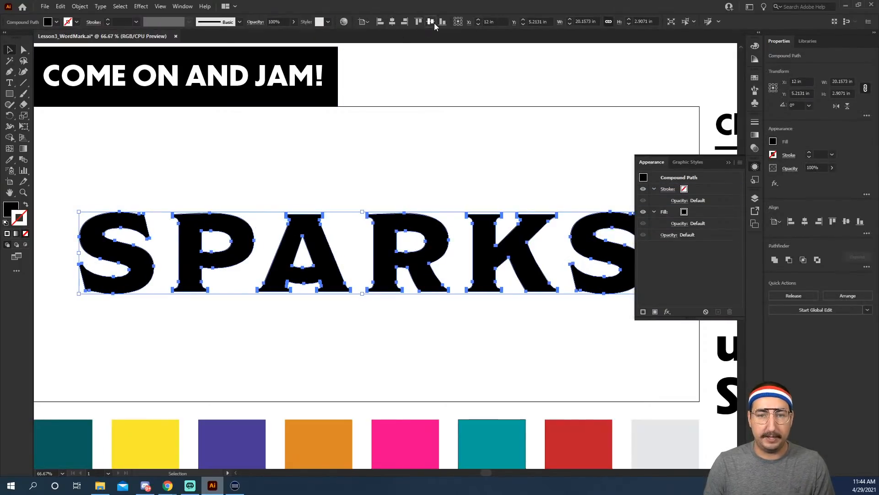
key("ctrl+shift+a")
key("ctrl+minus")
scroll(374, 197, "down", 2)
left_click(332, 197)
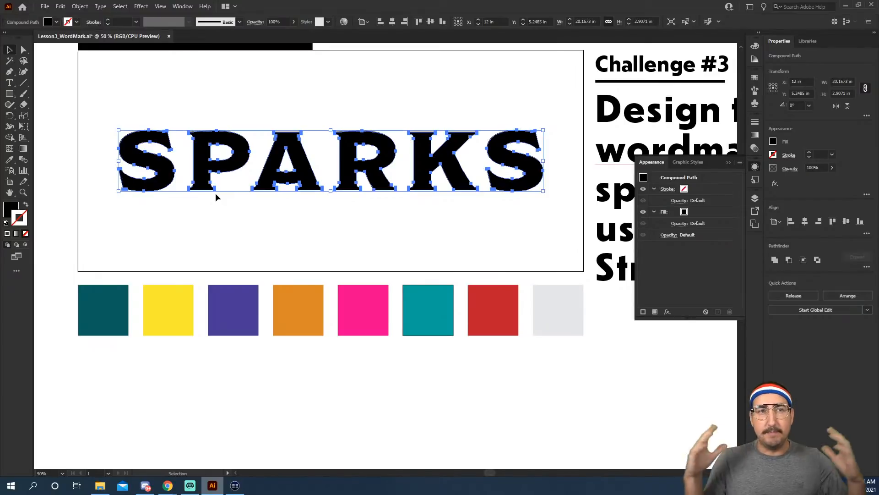
key("i")
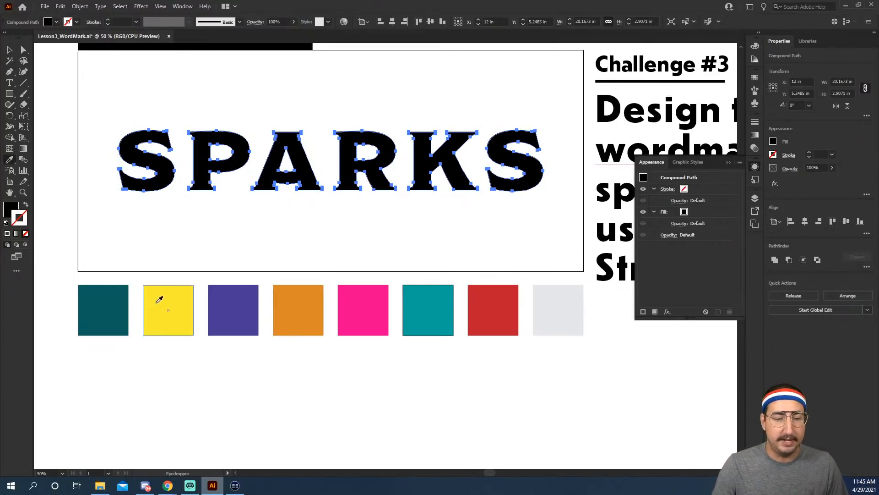
left_click(321, 314)
key("v")
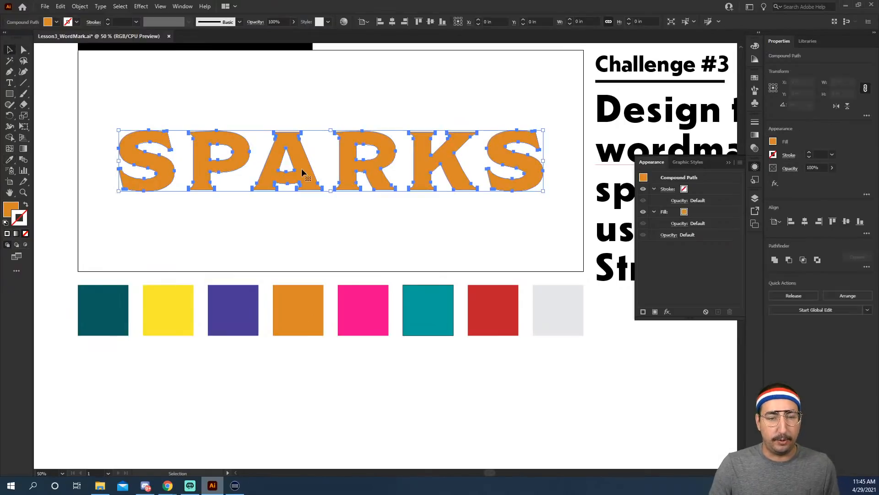
Offset the orange SPARKS lettering's path by 0.125 in and fill the offset shape with the yellow swatch colour
left_click(80, 6)
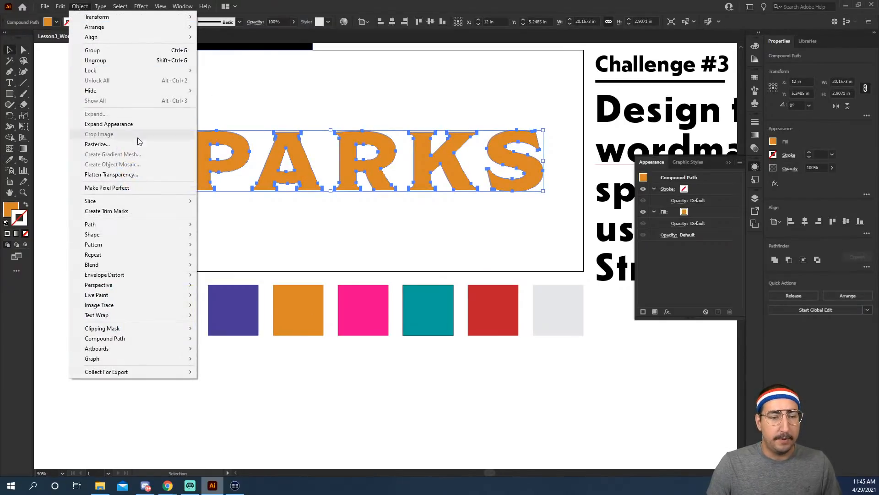
mouse_move(133, 224)
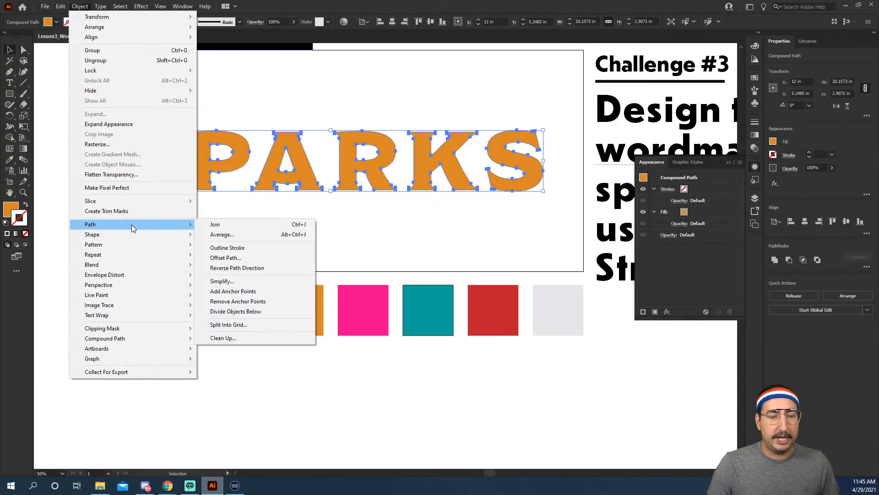
left_click(263, 260)
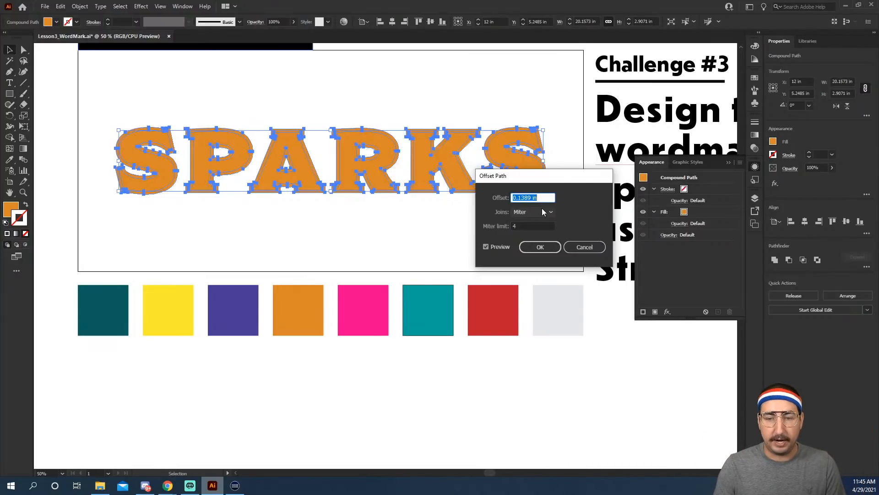
key("shift+Up")
key("shift+Up")
key("shift+Up")
key("shift+Up")
key("shift+Up")
key("shift+Up")
key("shift+Up")
key("shift+Up")
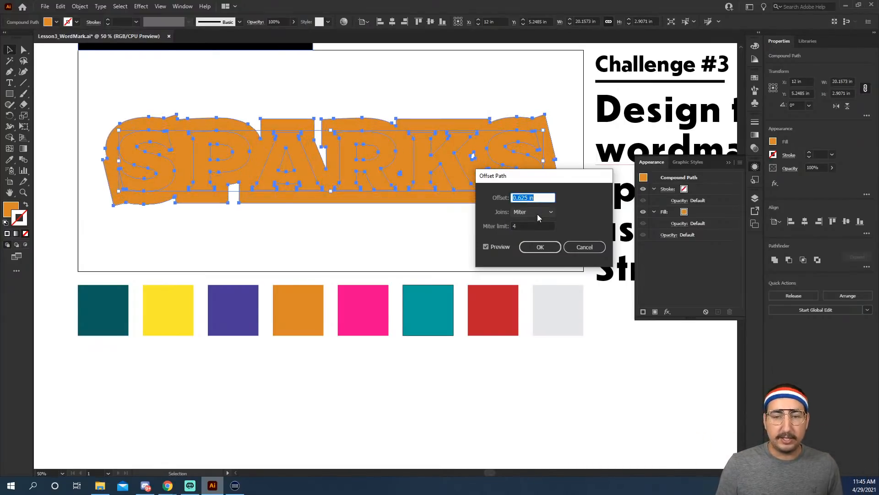
key("shift+Down")
key("shift+Down")
key("shift+Down")
key("shift+Down")
key("shift+Down")
key("shift+Down")
key("shift+Down")
key("shift+Down")
key("shift+Down")
key("shift+Down")
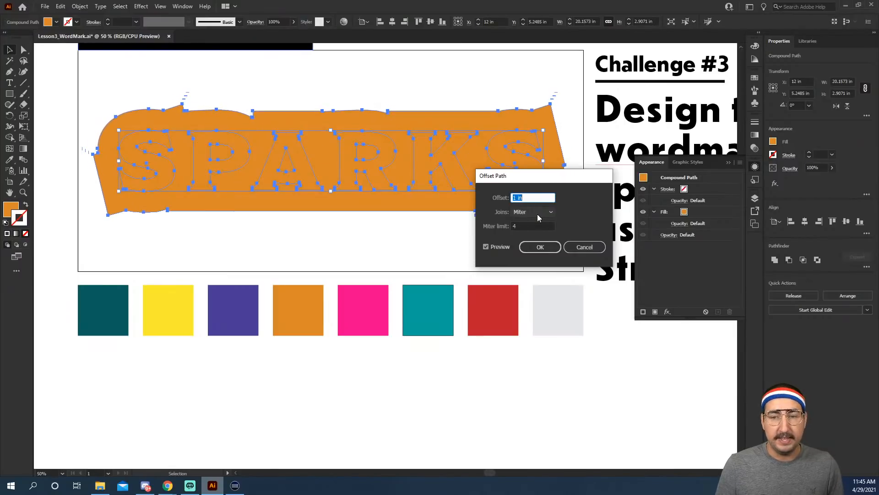
key("shift+Down")
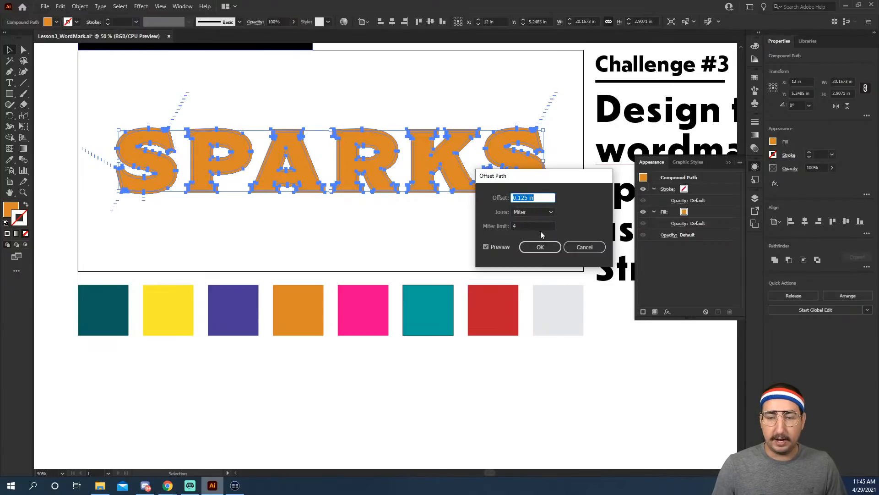
left_click(546, 245)
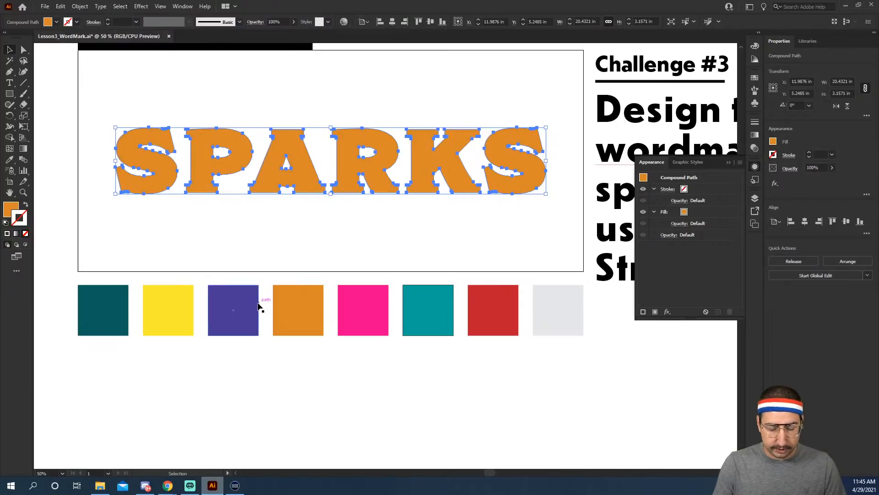
key("i")
left_click(158, 295)
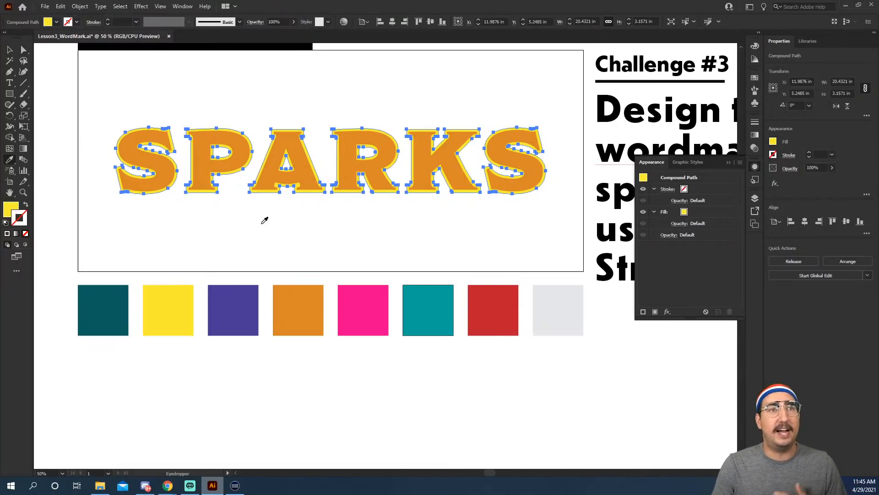
Offset the yellow outline's path by 0.375 in to make a third layer
left_click(80, 7)
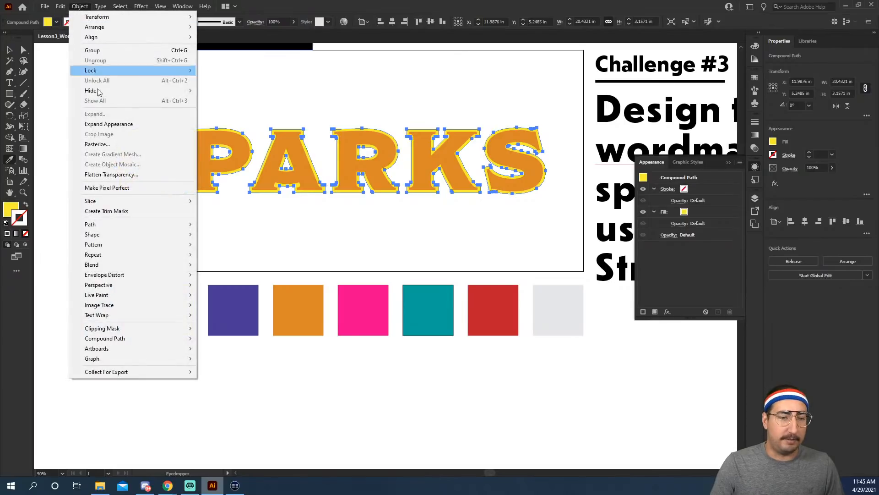
mouse_move(139, 226)
left_click(220, 258)
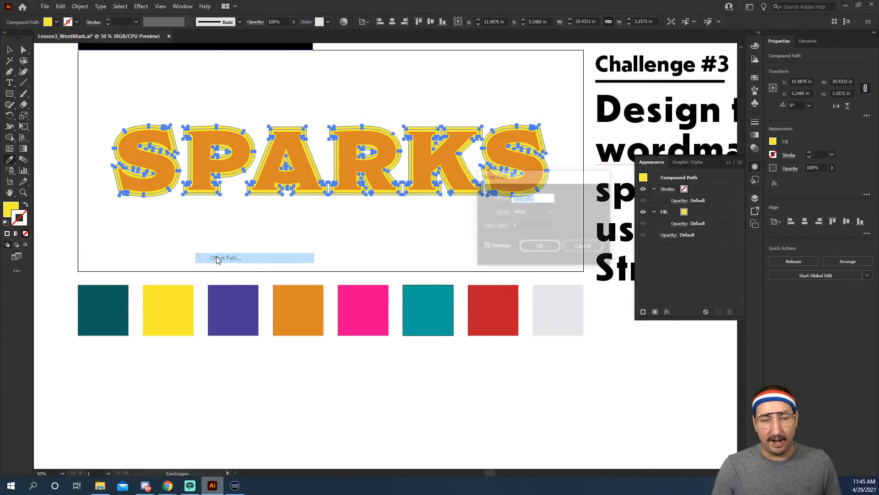
key("Up")
key("Up")
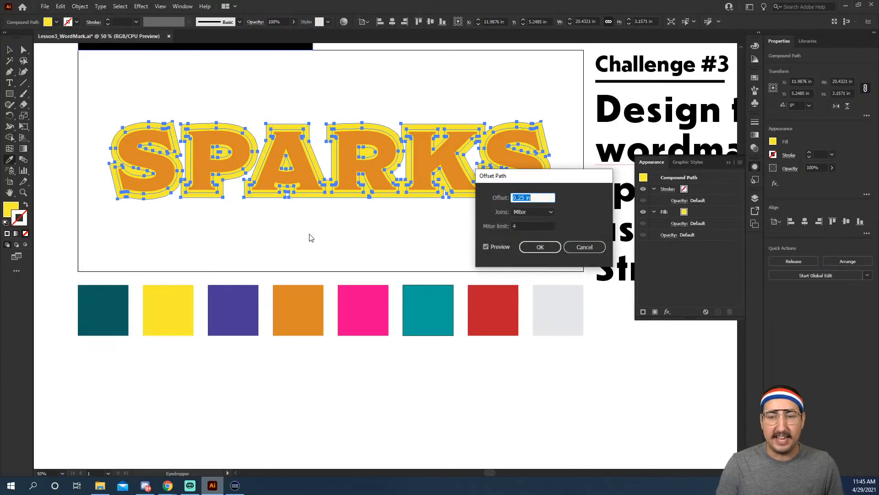
key("Down")
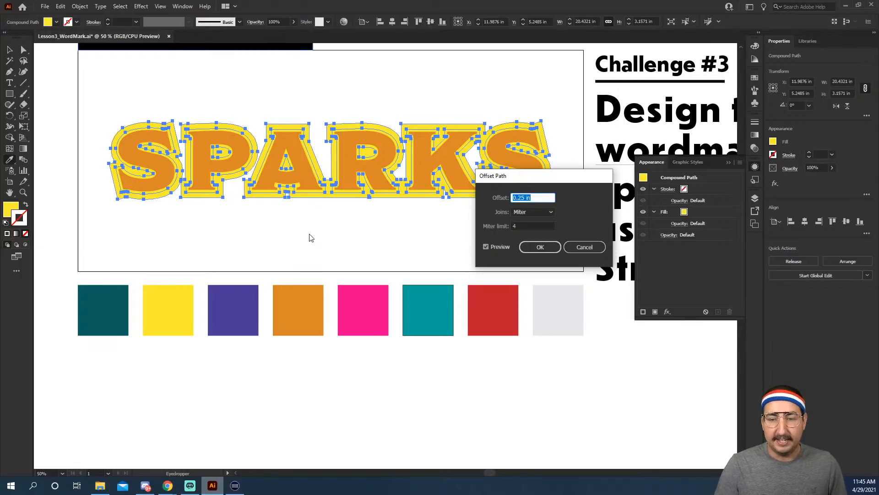
key("Up")
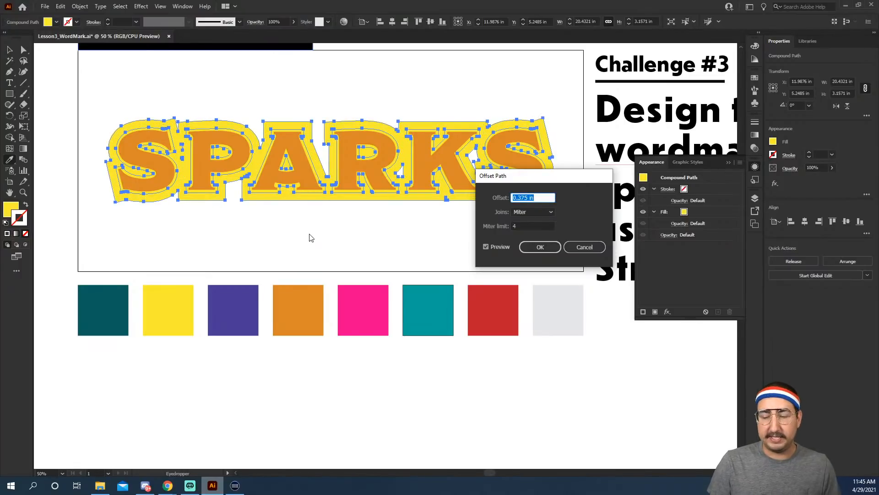
left_click(538, 246)
Try the teal and red swatch colours on the new outline layer, settling on the purple swatch
left_click(431, 305)
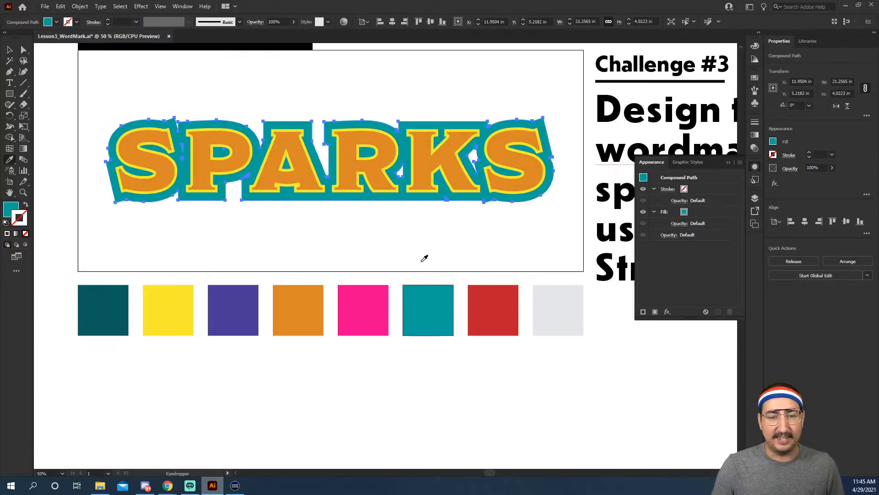
left_click(510, 297)
left_click(236, 302)
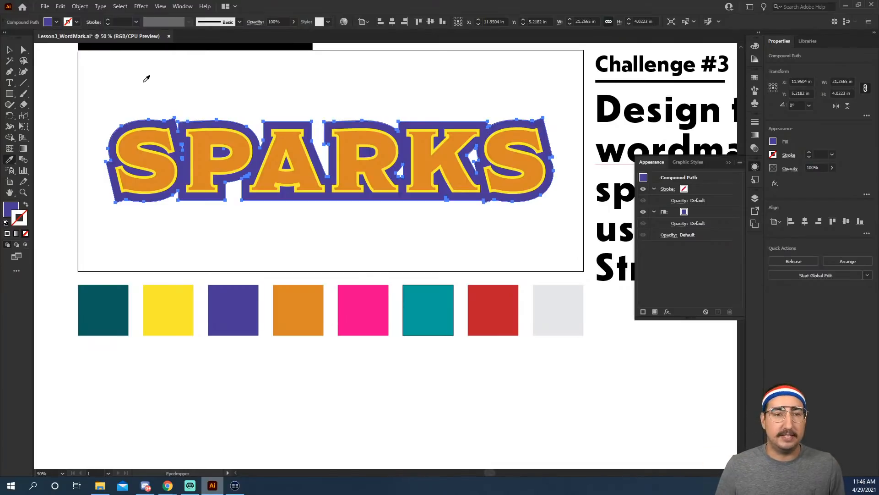
Offset the purple outline's path by 0.75 in to make the outermost layer
left_click(79, 6)
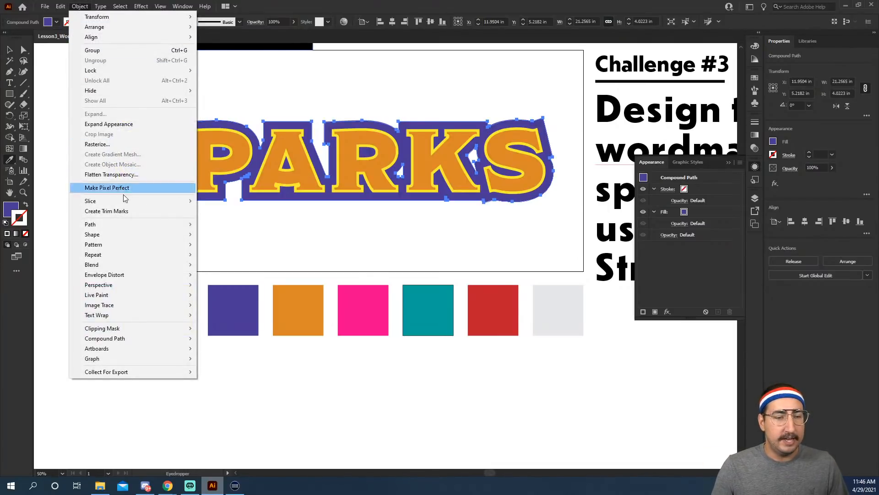
mouse_move(122, 227)
left_click(222, 257)
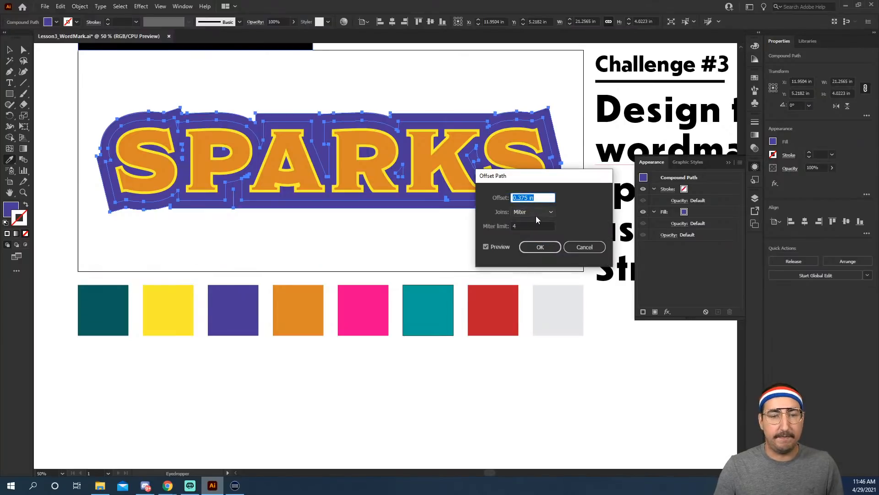
key("Up")
key("Up")
key("Up")
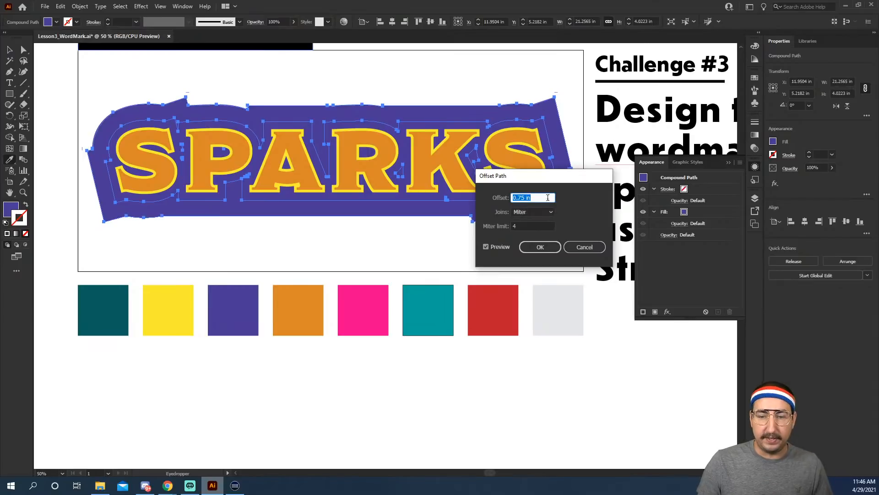
left_click(541, 247)
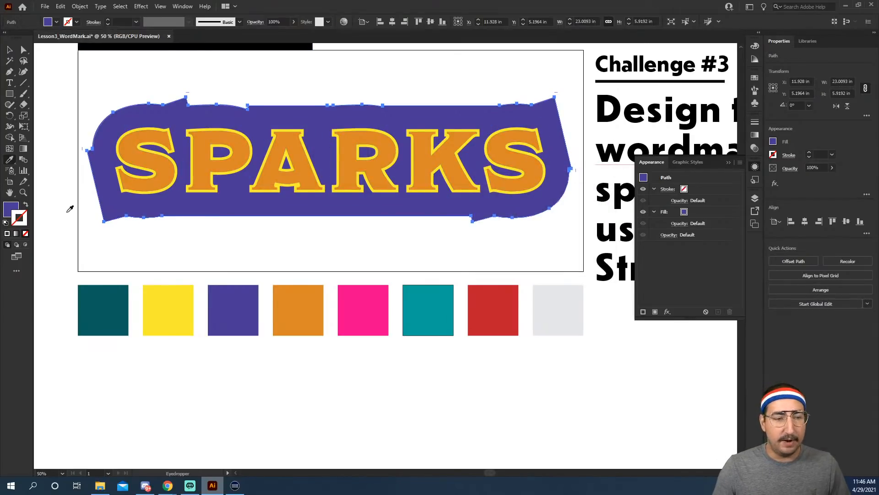
Fill the outermost offset shape with black (000000) and deselect it
double_click(8, 210)
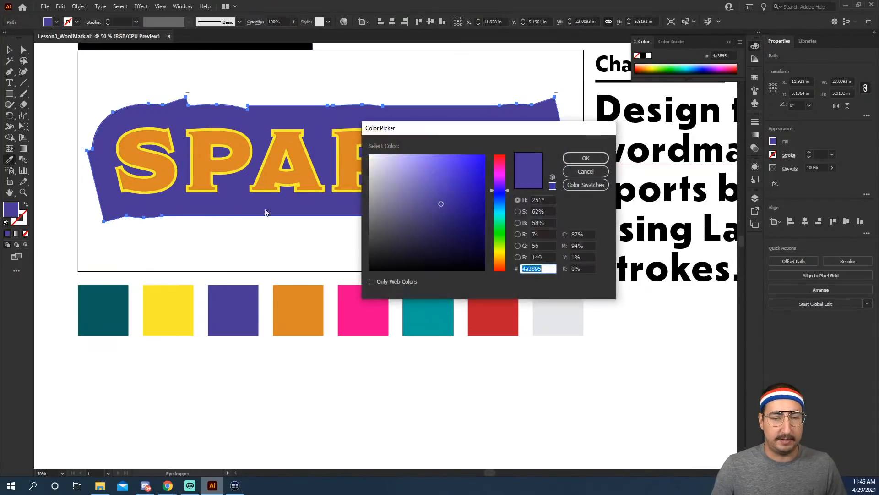
left_click(369, 270)
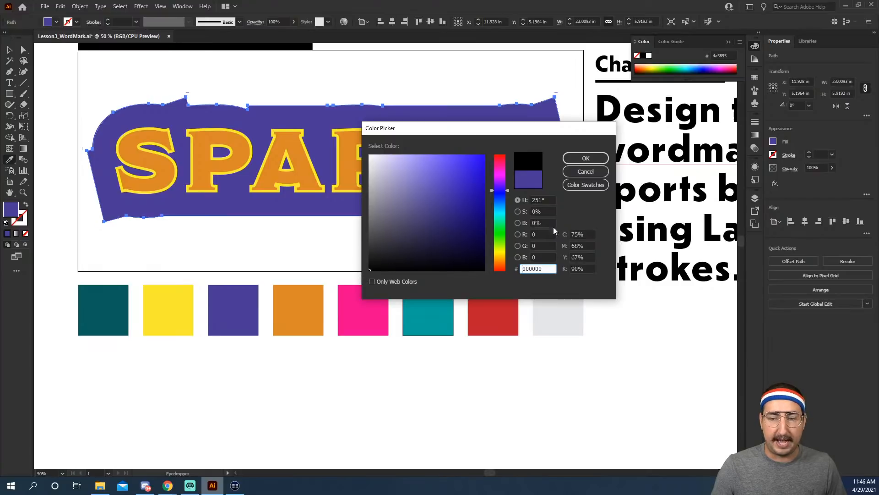
left_click(585, 158)
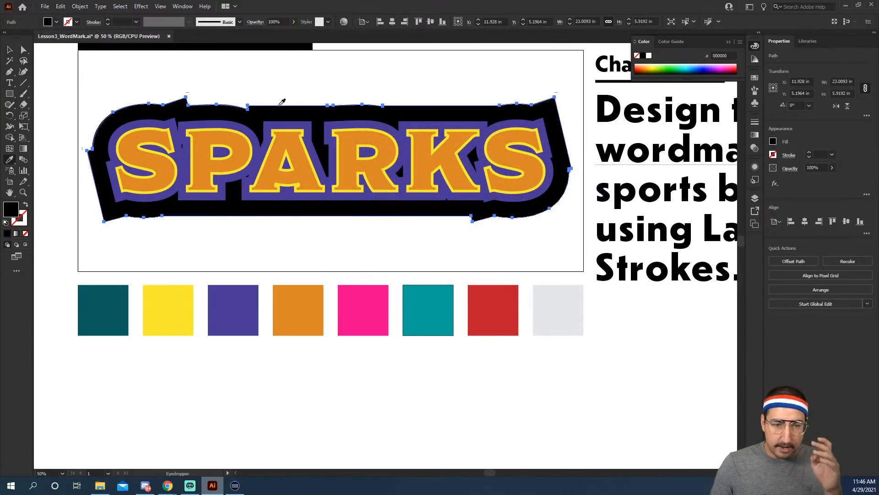
key("v")
left_click(288, 84)
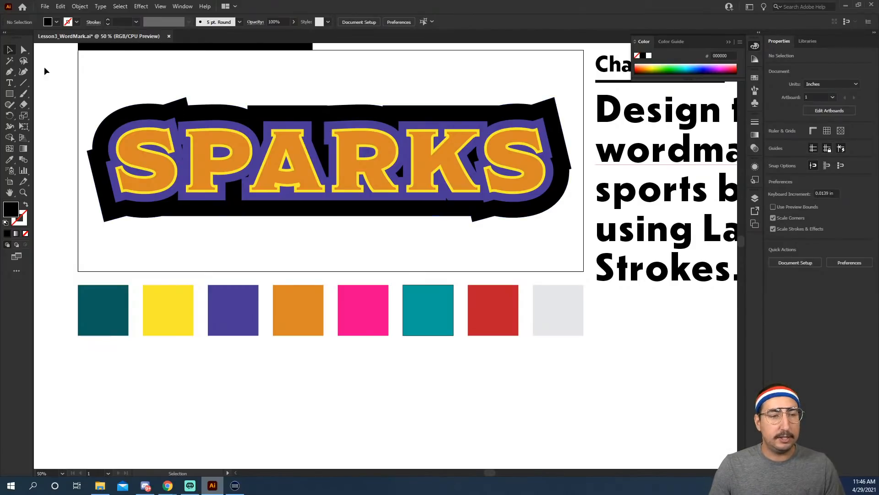
Delete the surplus anchor points on the black outline's upper edge above the first S and the P to straighten it
key("a")
left_click(179, 115)
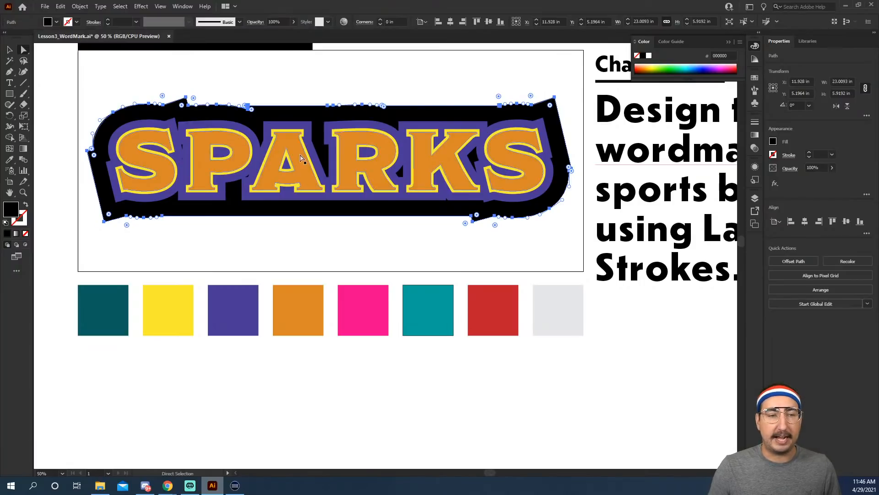
key("p")
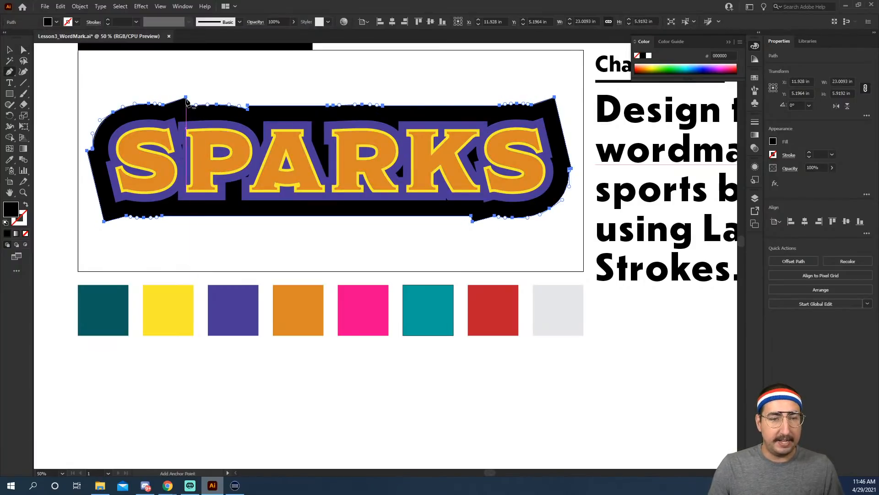
left_click(186, 97)
left_click(188, 105)
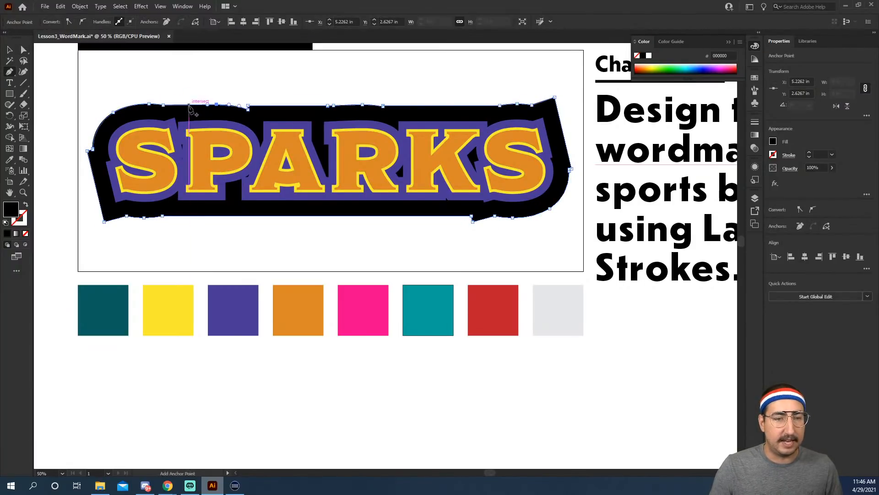
left_click(163, 105)
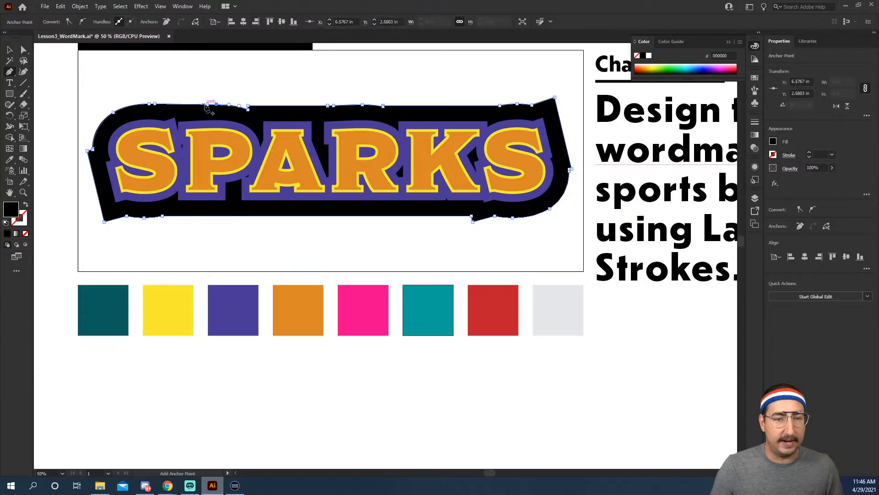
left_click(238, 106)
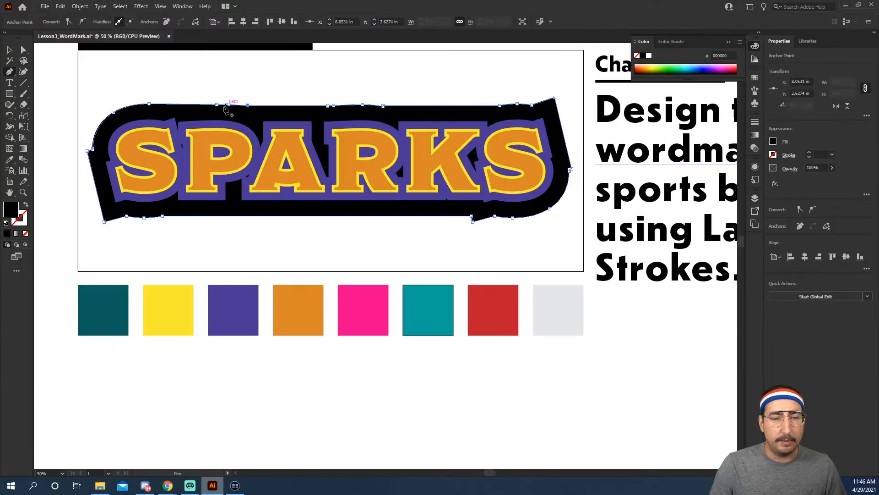
left_click(229, 104)
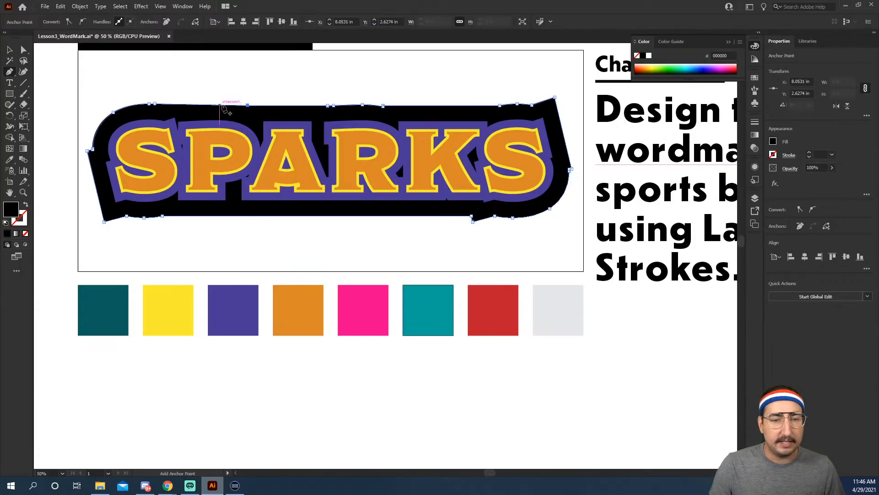
left_click(248, 105)
Remove the extra anchor points along the black outline's upper edge from the R to the last S
left_click(335, 106)
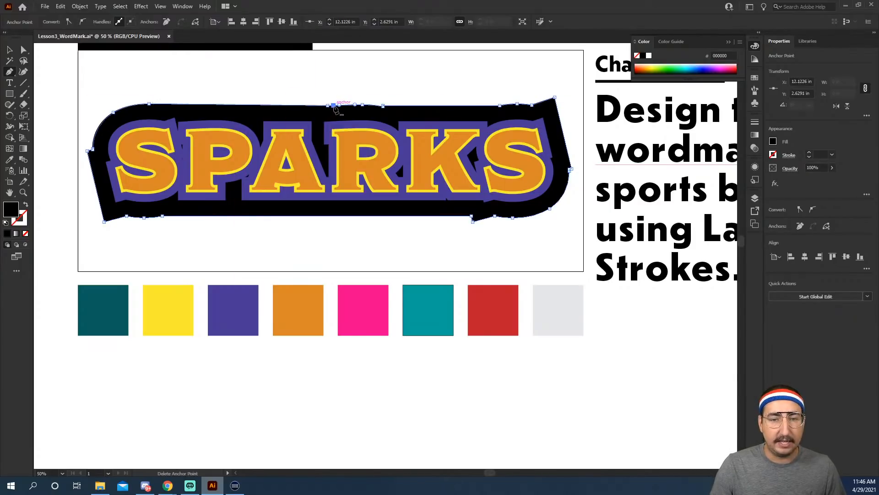
left_click(328, 106)
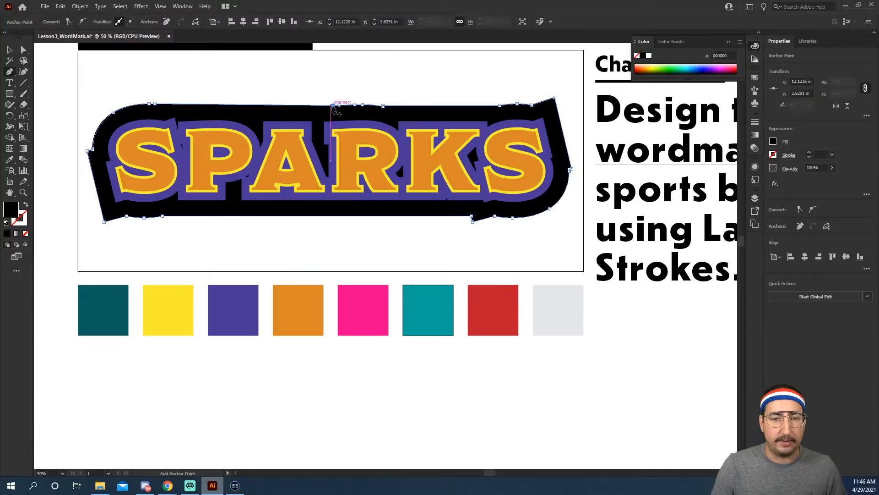
left_click(362, 104)
left_click(362, 105)
left_click(383, 105)
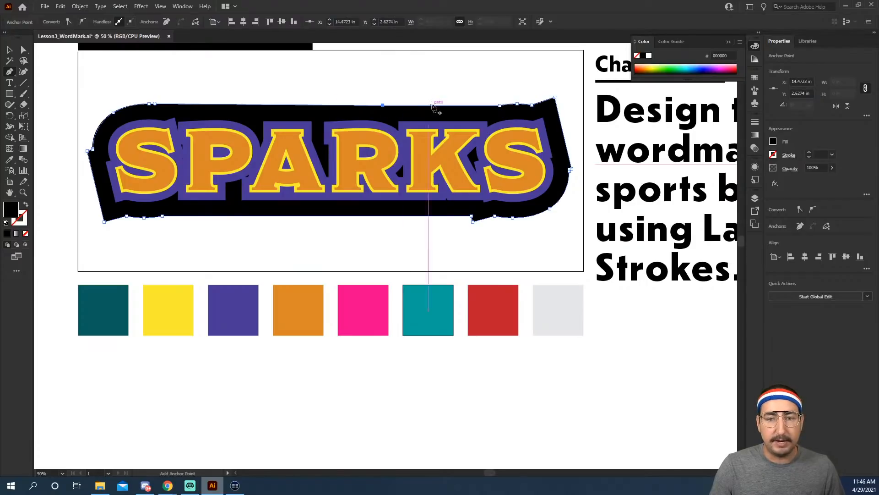
left_click(383, 105)
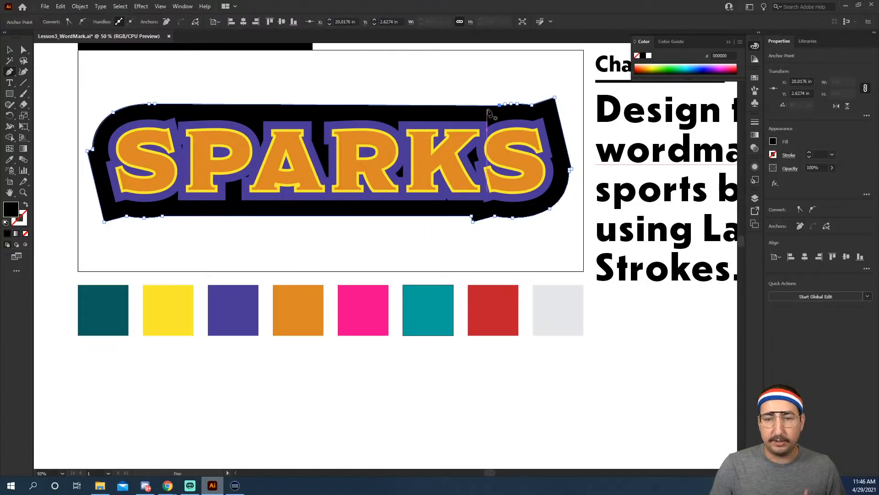
left_click(499, 105)
left_click(499, 105)
left_click(517, 104)
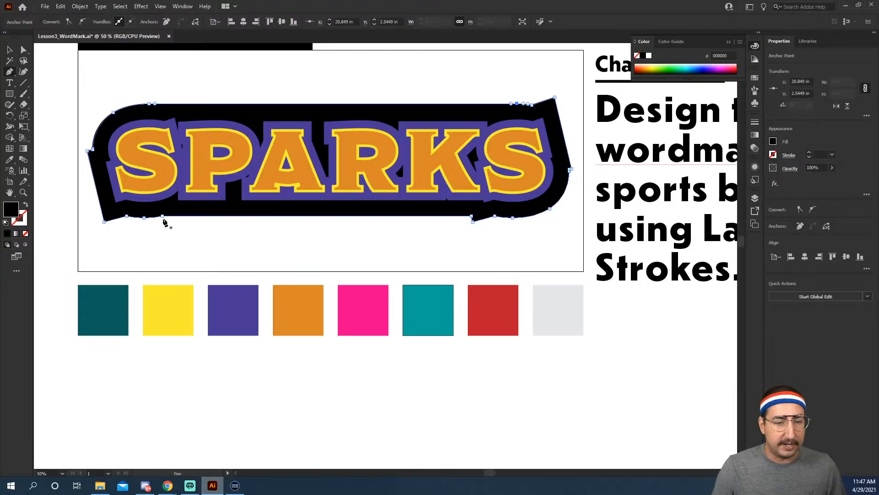
Delete the protruding corner points on the black outline's lower edge below the last S and deselect the shape
left_click(472, 216)
left_click(472, 221)
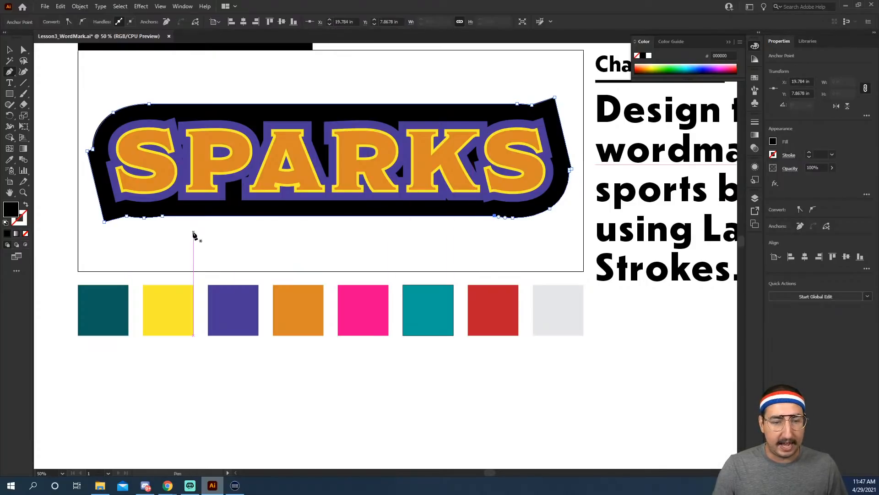
left_click(353, 246, "ctrl")
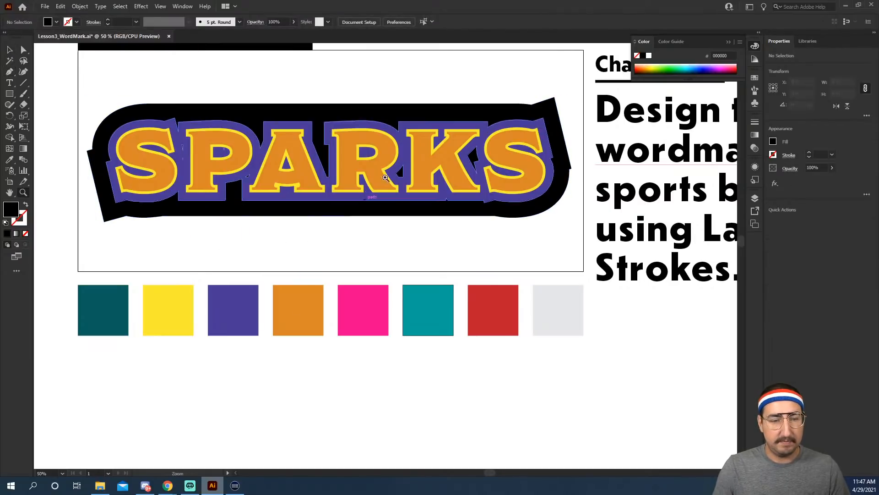
Duplicate the complete layered SPARKS wordmark straight down into the empty area below the colour swatches
key("ctrl+minus")
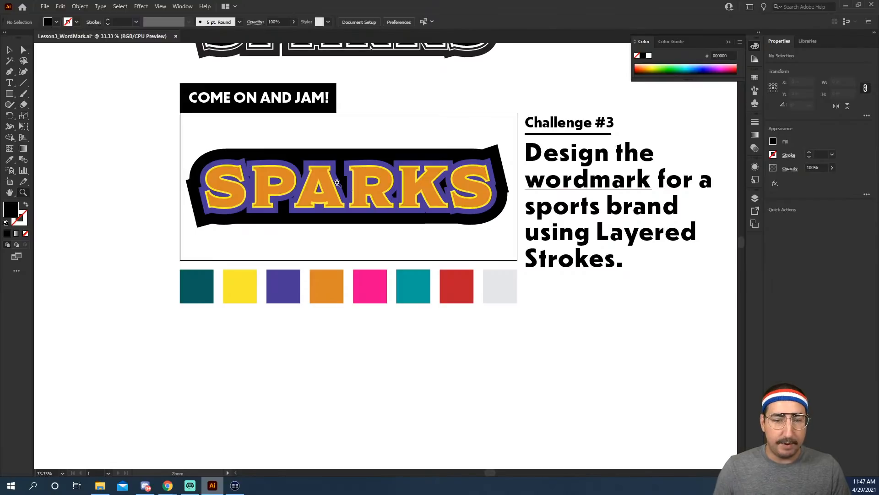
key("v")
left_click_drag(203, 136, 447, 227)
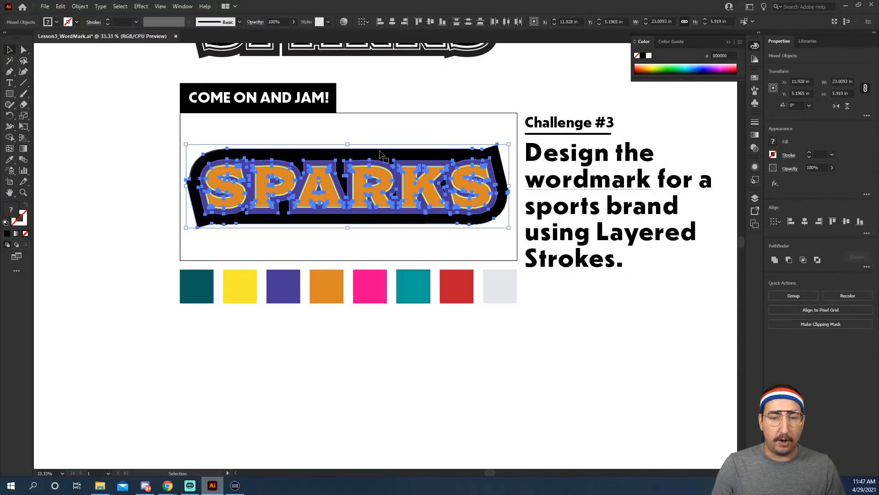
scroll(370, 98, "down", 4)
left_click_drag(370, 98, 384, 320)
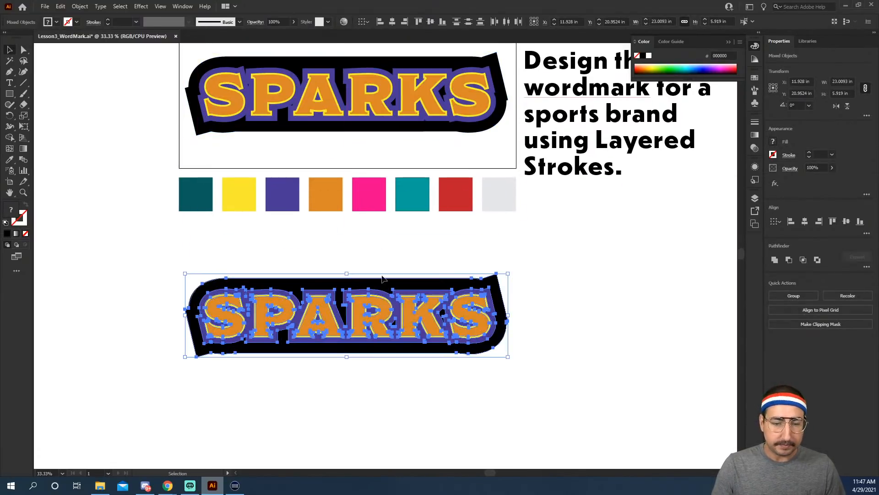
scroll(382, 273, "up", 2)
left_click_drag(304, 185, 366, 122)
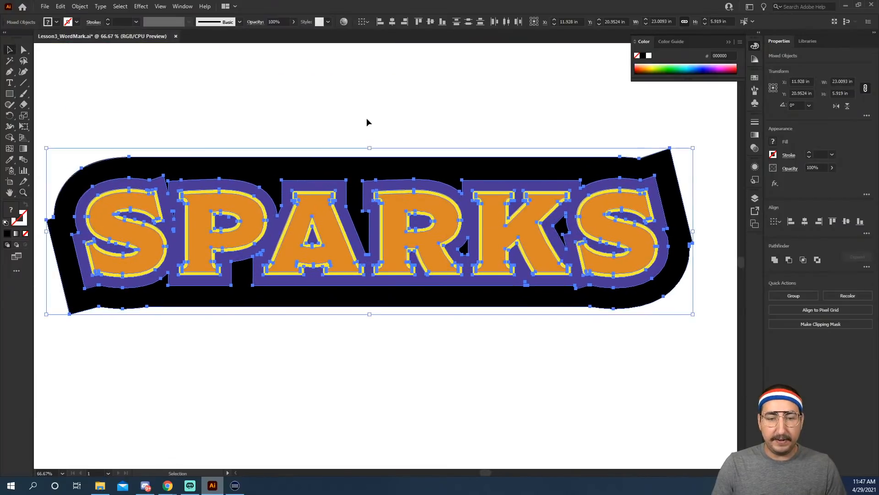
Fill the duplicate's outermost black shape with the purple sampled from the outline inside it
key("a")
left_click(367, 122)
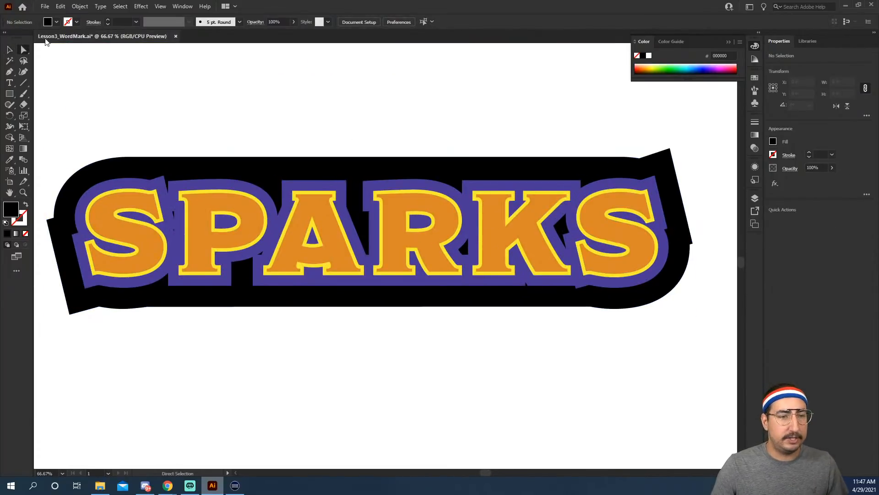
left_click(185, 168)
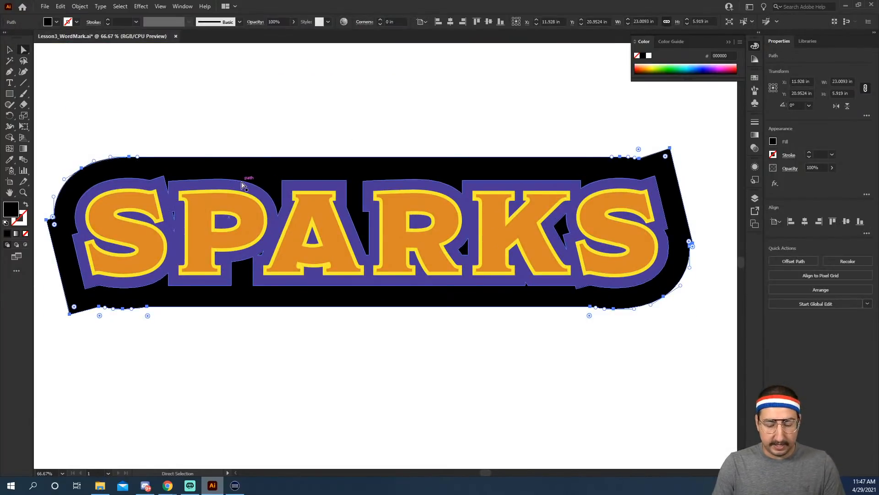
key("i")
left_click(217, 181)
key("a")
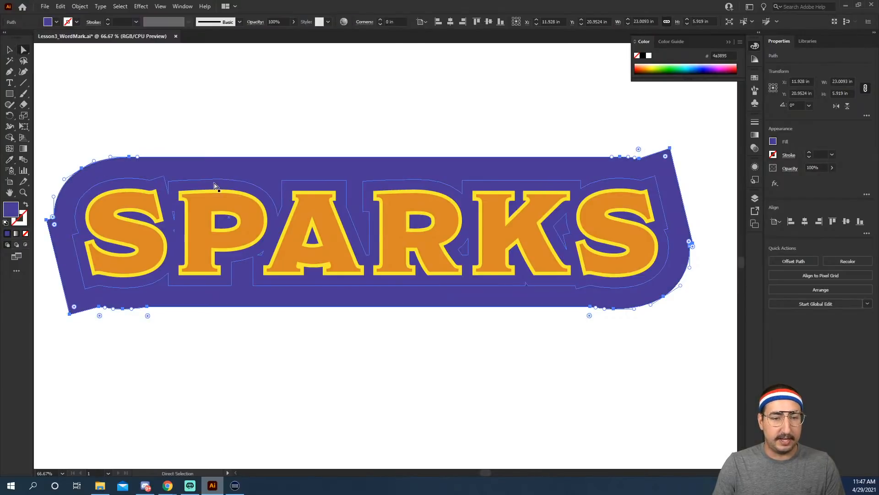
Fill the duplicate's inner purple outline with white sampled from the empty canvas and deselect it
left_click(216, 186)
key("i")
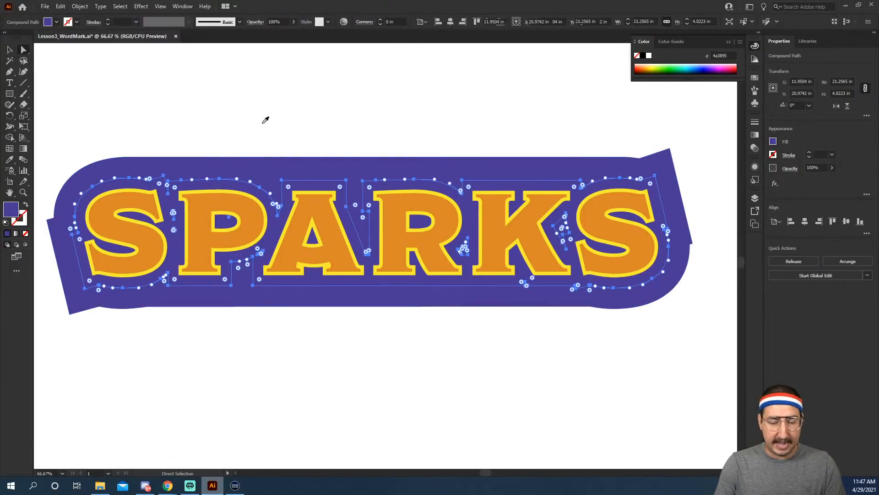
left_click(274, 121)
key("v")
left_click(276, 125)
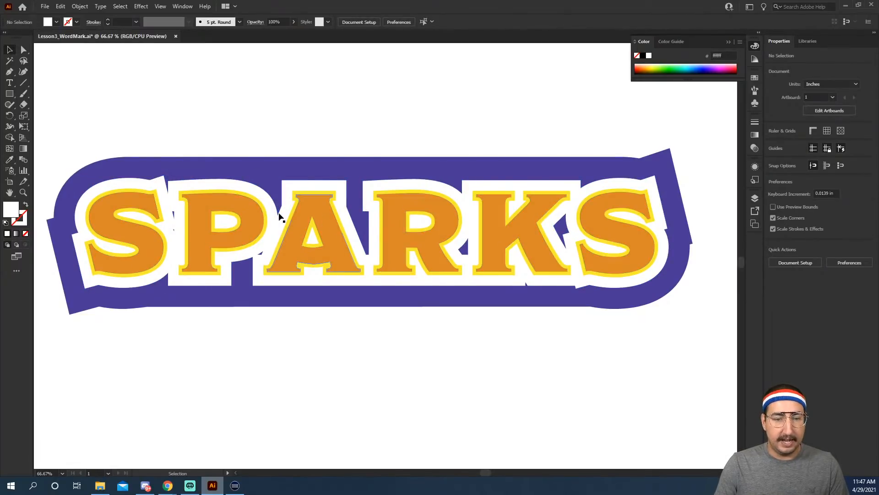
Fill the duplicate's thin yellow letter outline with black (000000)
double_click(321, 206)
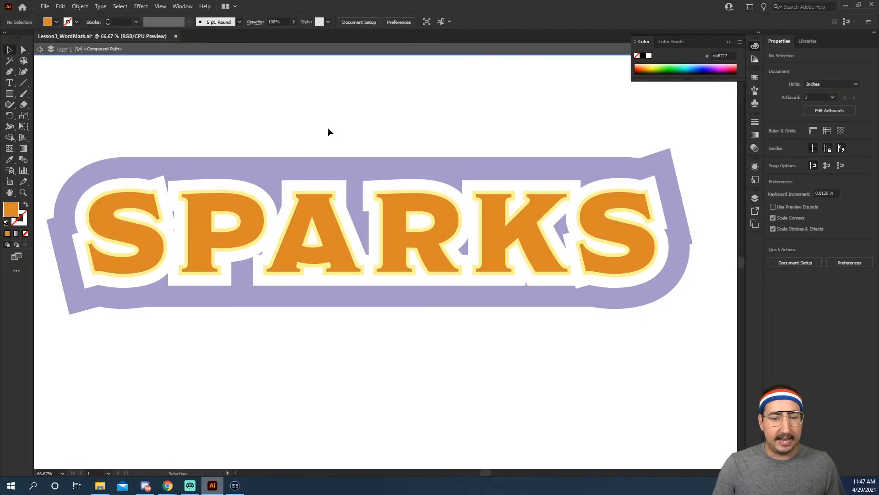
double_click(328, 128)
left_click(319, 192)
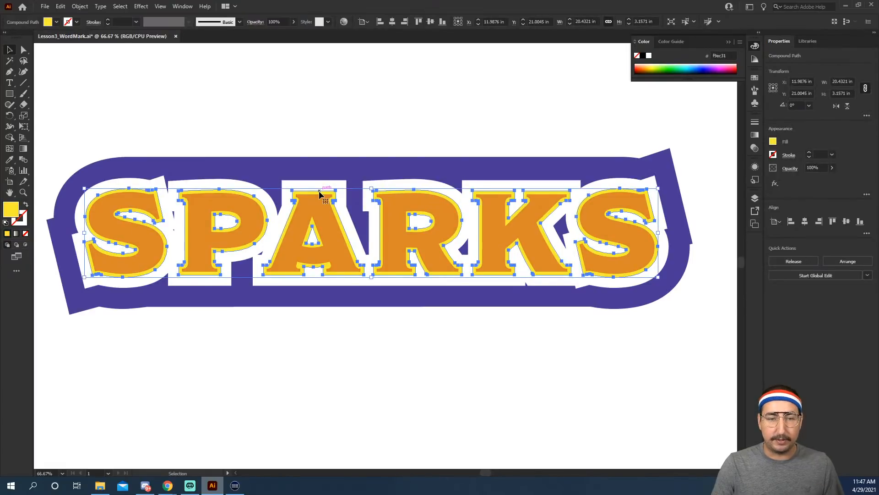
left_click(643, 55)
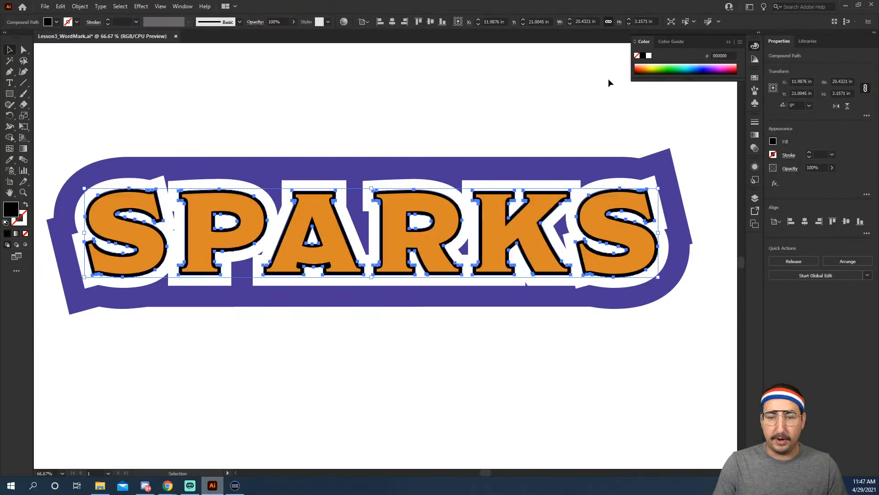
Recolour the duplicate's orange letter faces with the yellow swatch and deselect them
left_click(421, 203)
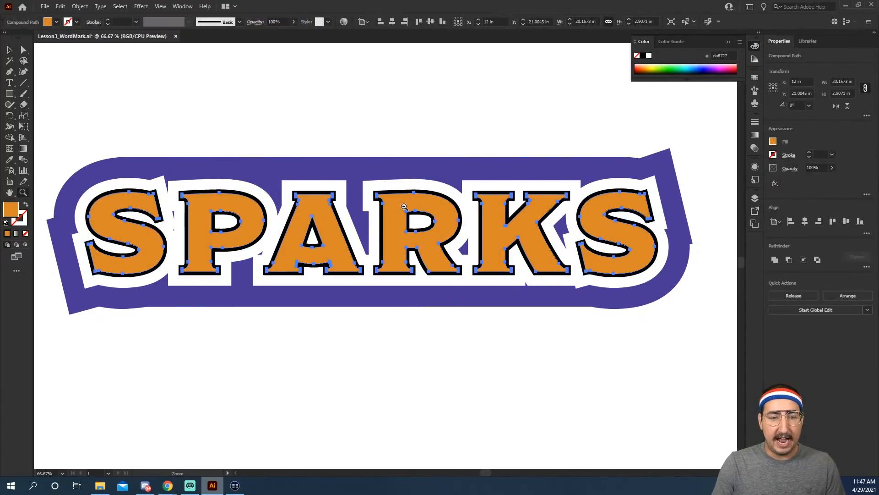
key("z")
left_click(336, 178, "alt")
key("i")
left_click(247, 180)
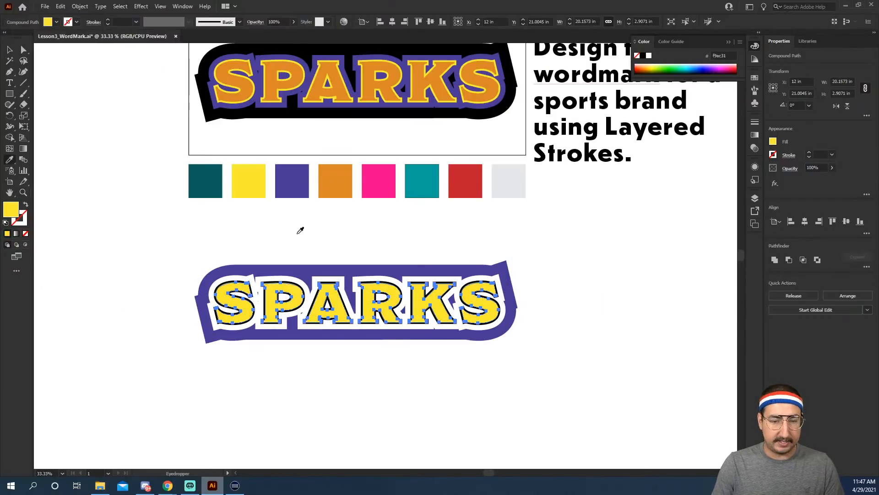
left_click(299, 230, "ctrl")
Shear all layers of the recoloured SPARKS duplicate horizontally so the wordmark slants to the right, and deselect it
key("z")
left_click(405, 293)
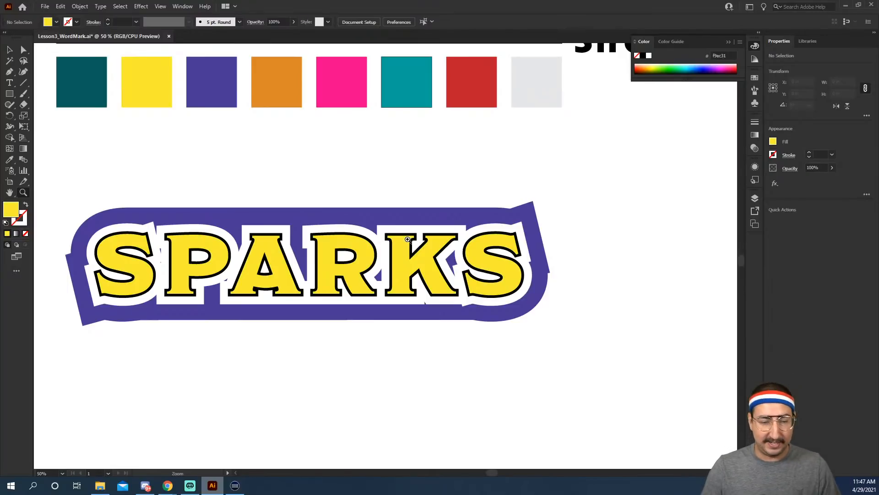
key("ctrl+y")
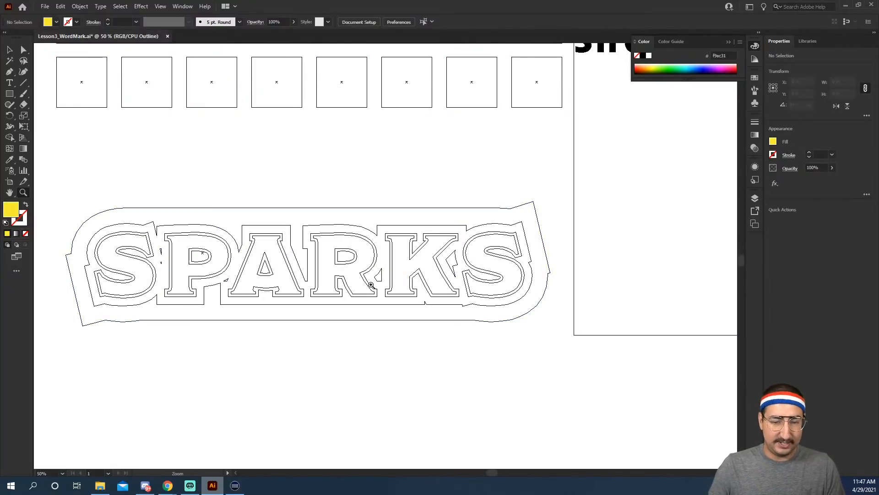
key("ctrl+y")
key("v")
left_click_drag(87, 176, 621, 349)
left_click_drag(147, 176, 462, 354)
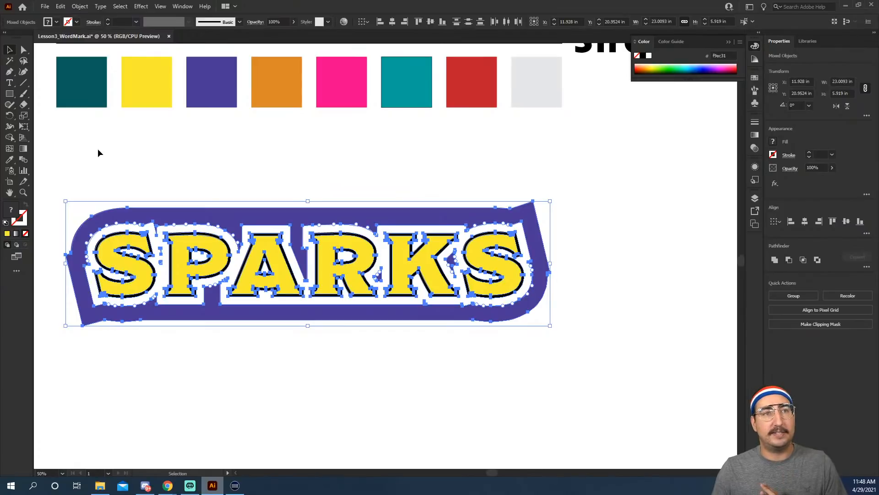
left_click(26, 132)
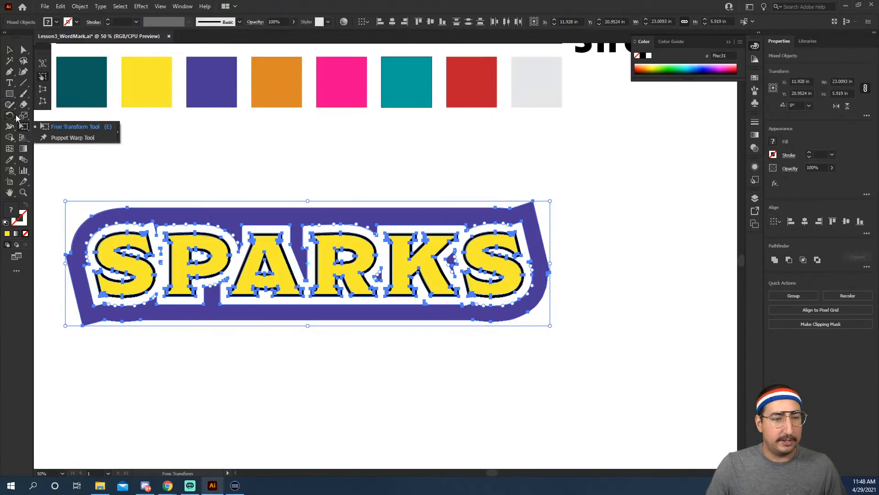
left_click(24, 117)
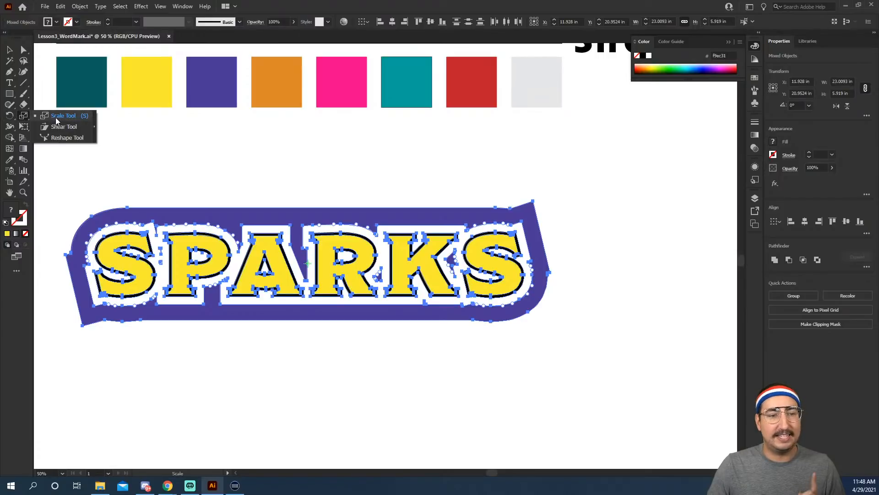
left_click(67, 127)
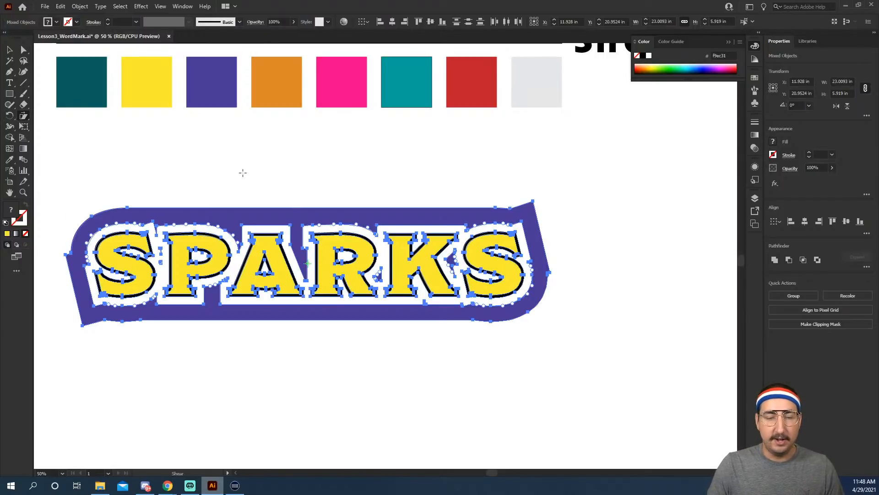
left_click_drag(226, 153, 275, 150)
key("ctrl+shift+a")
key("ctrl+minus")
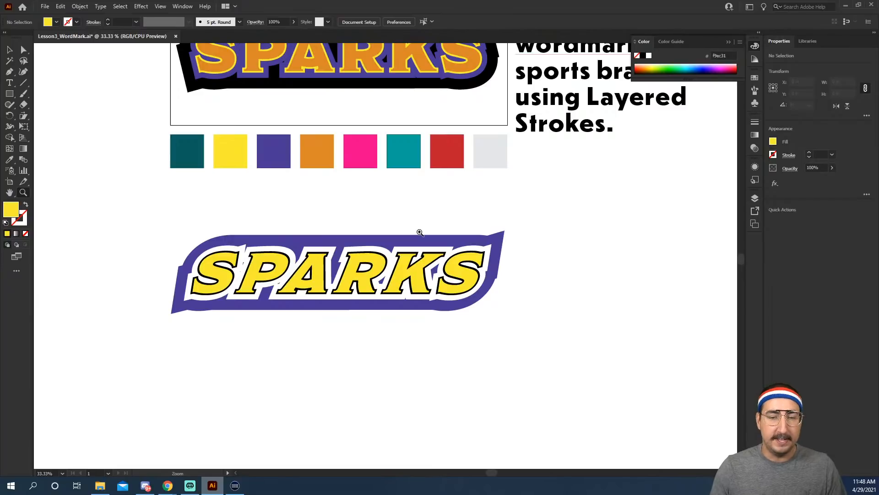
scroll(375, 184, "up", 10)
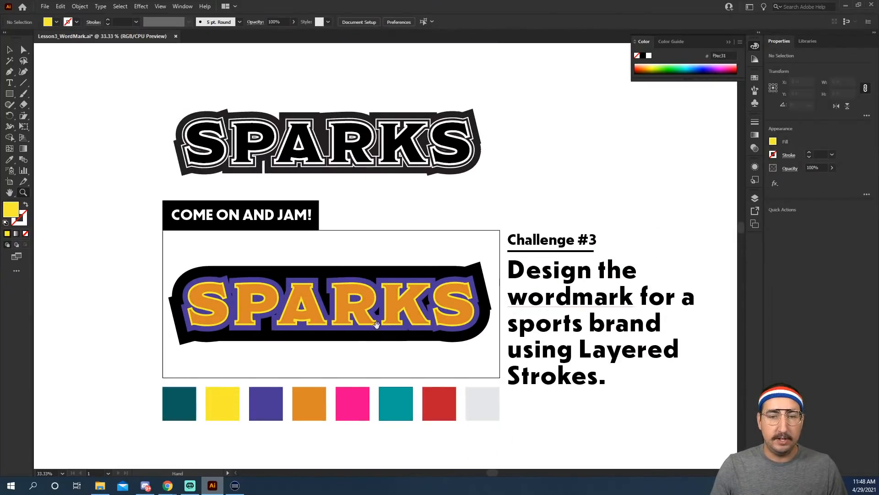
Shear the black-and-white layered-stroke SPARKS wordmark above the banner horizontally so it slants to the right, and deselect it
left_click(366, 179)
key("v")
left_click(353, 197)
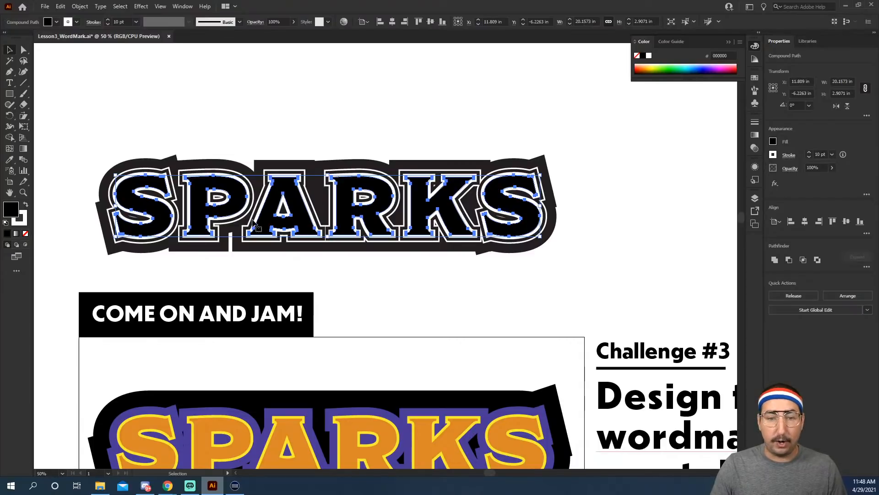
key("s")
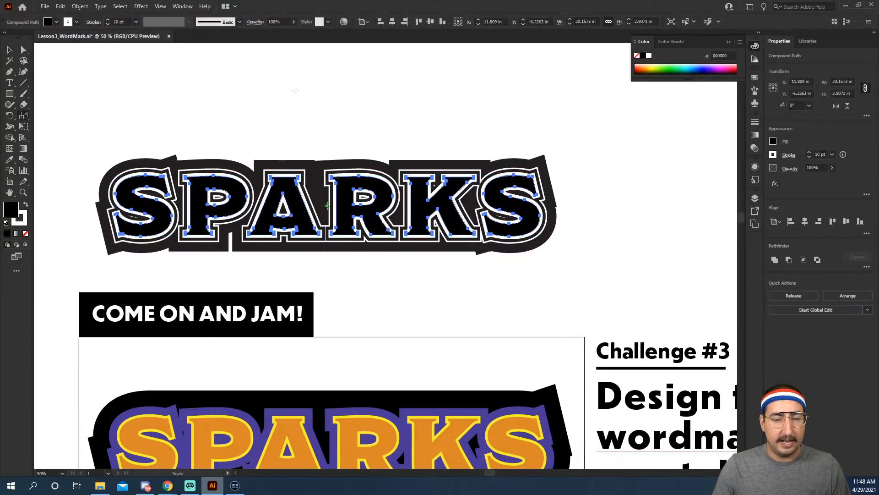
left_click_drag(24, 118, 69, 127)
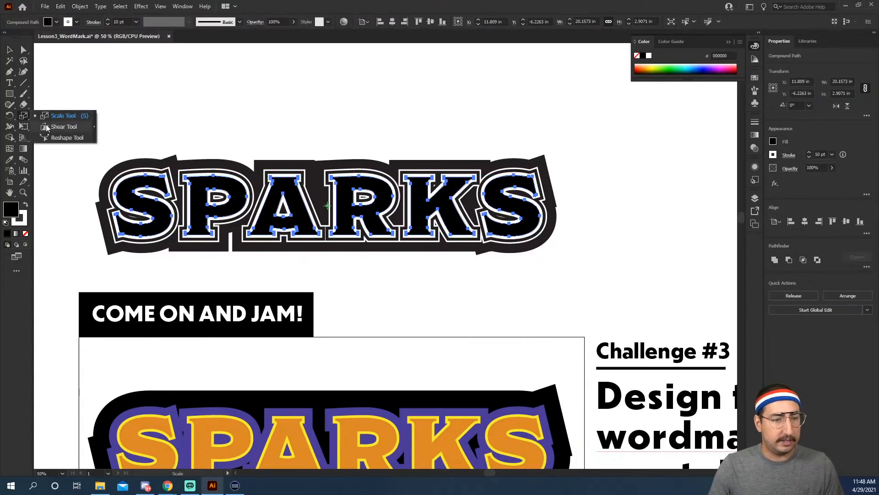
left_click_drag(219, 94, 291, 94)
key("v")
left_click(274, 130)
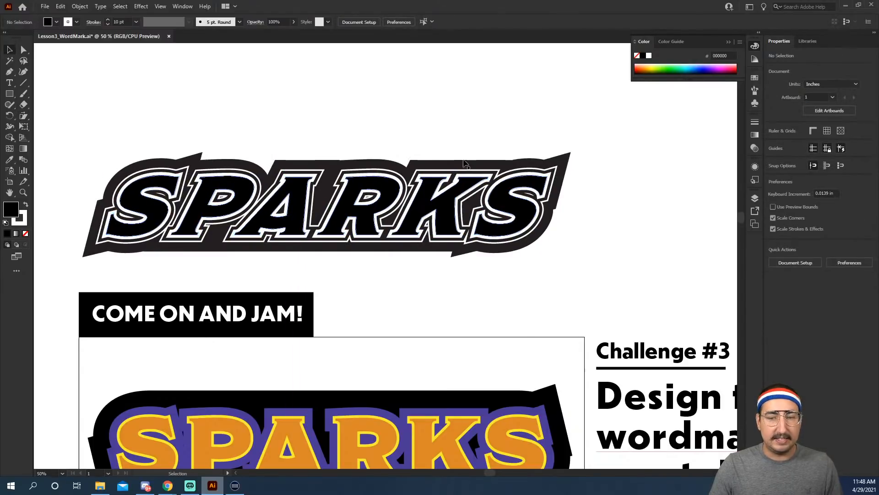
Reselect the black slanted wordmark and shear it very slightly further to the right
left_click(443, 212)
left_click_drag(509, 83, 476, 69)
key("ctrl+z")
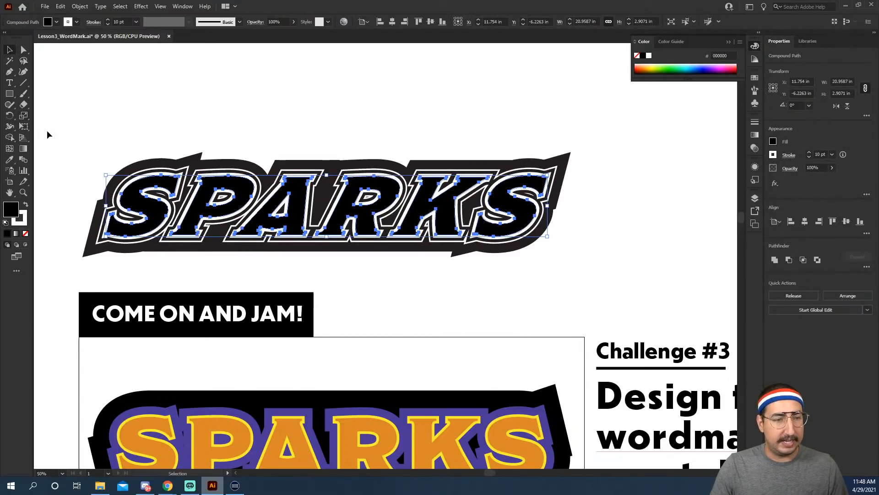
left_click(22, 116)
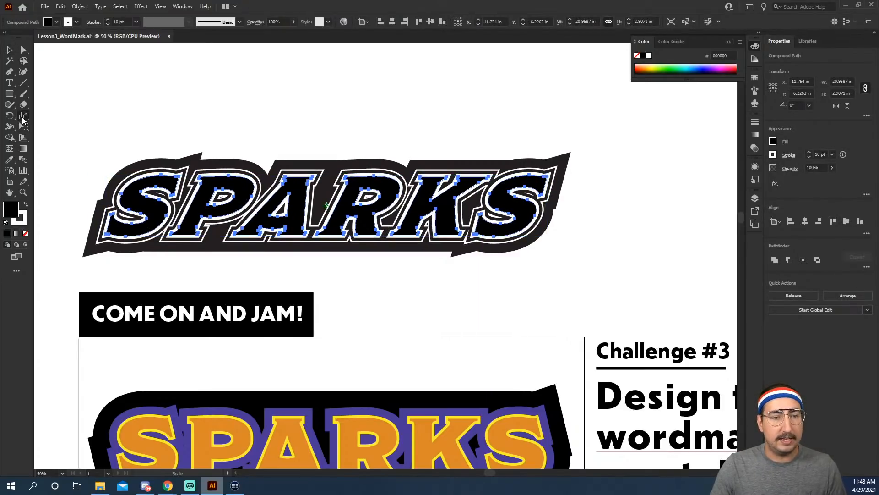
left_click_drag(23, 119, 54, 127)
left_click_drag(182, 98, 186, 99)
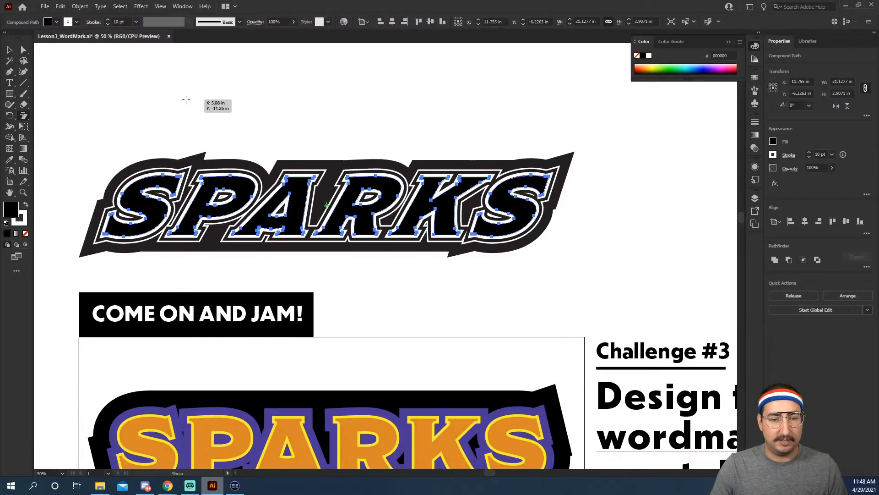
Move the slanted black wordmark directly below the purple and yellow slanted SPARKS version and deselect it
key("ctrl+minus")
scroll(321, 229, "down", 2)
key("v")
left_click_drag(373, 87, 381, 390)
scroll(382, 389, "down", 4)
left_click_drag(356, 203, 351, 386)
scroll(320, 316, "up", 3)
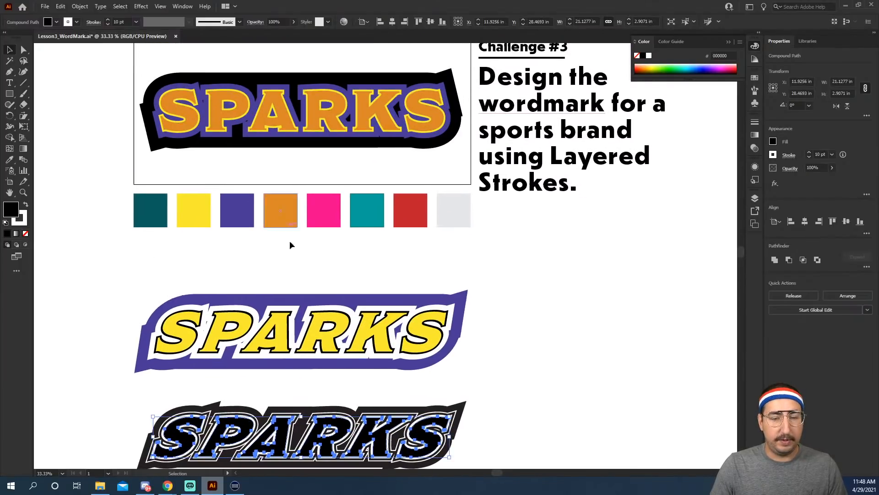
scroll(290, 245, "down", 3)
left_click(492, 245)
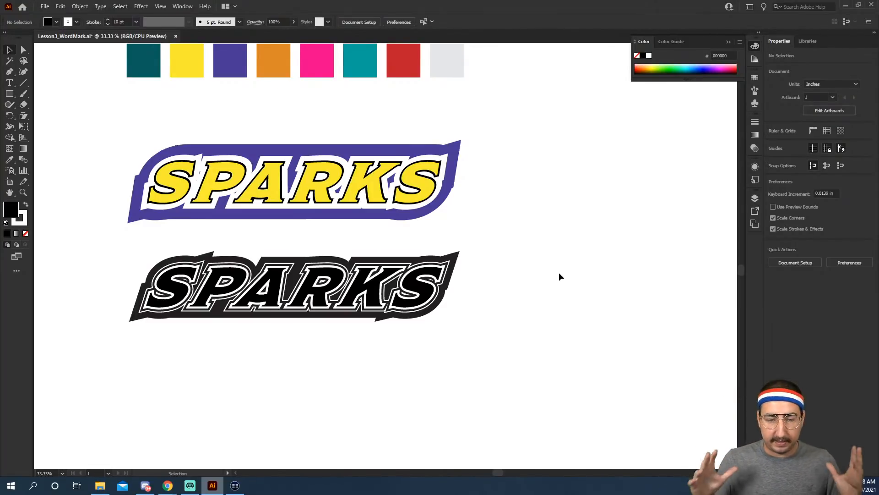
Compare the black wordmark in outline and preview modes, and save its layered-stroke appearance as a new graphic style
left_click(370, 294)
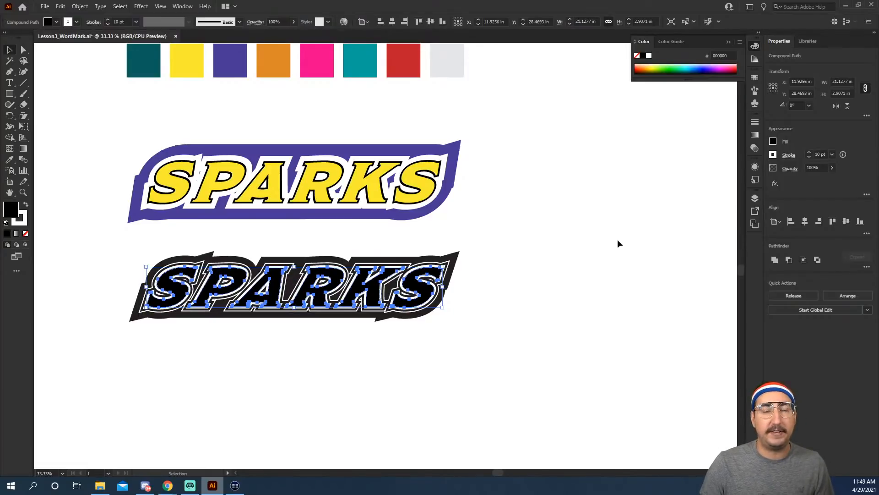
left_click(754, 181)
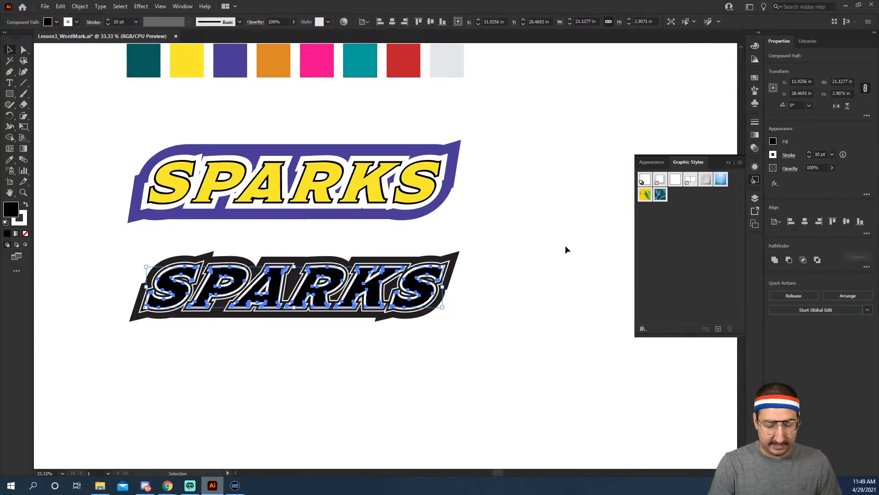
key("ctrl+y")
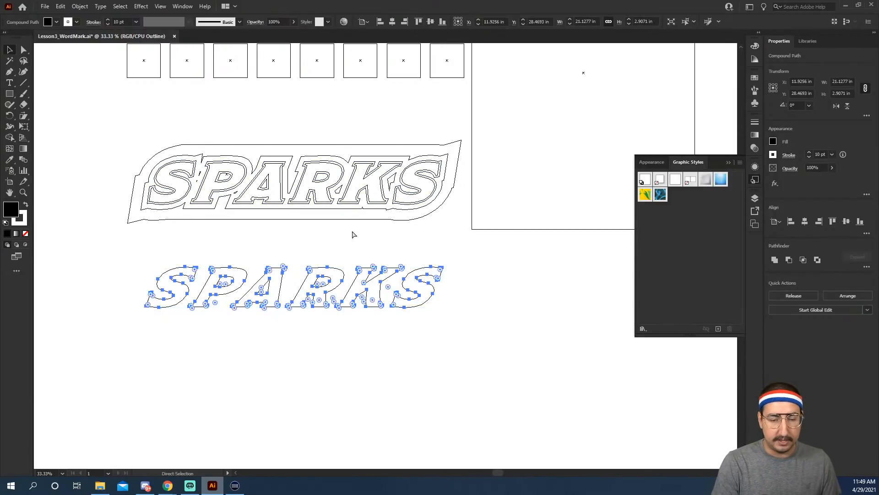
key("ctrl+y")
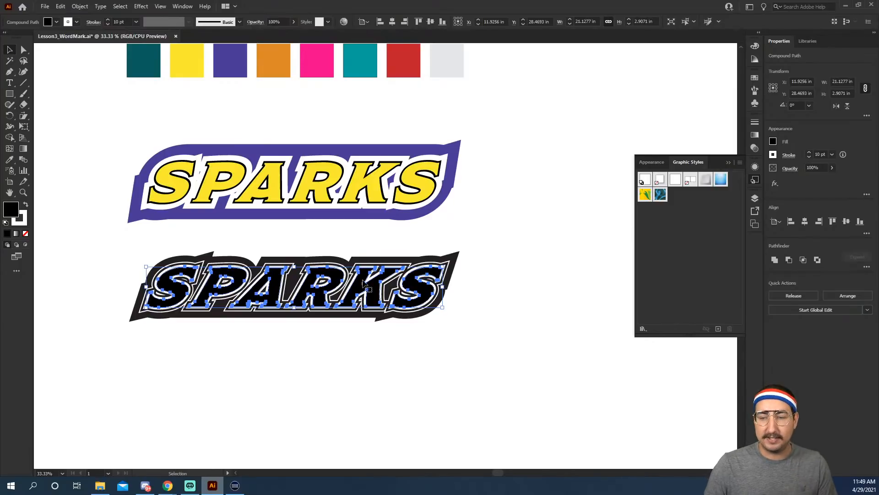
left_click(718, 328)
Change the fill in the black wordmark's appearance to the near-black swatch that matches its strokes, and deselect it
left_click(754, 167)
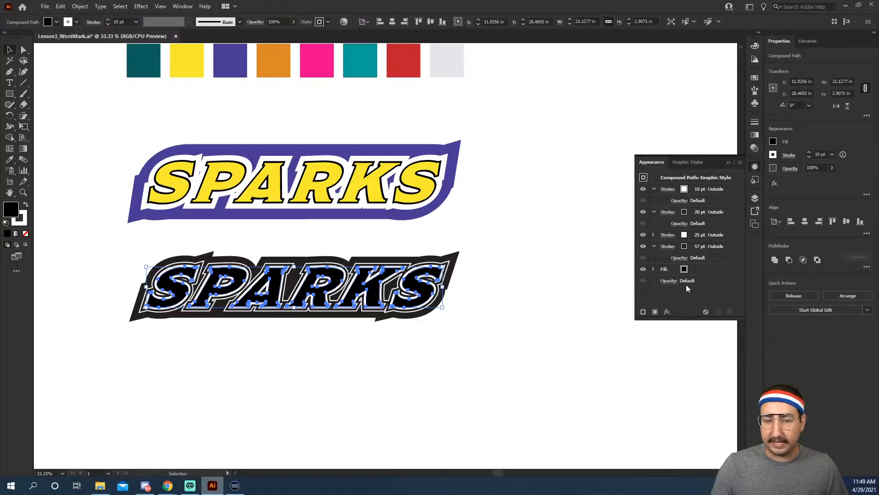
left_click(684, 246)
left_click(684, 246)
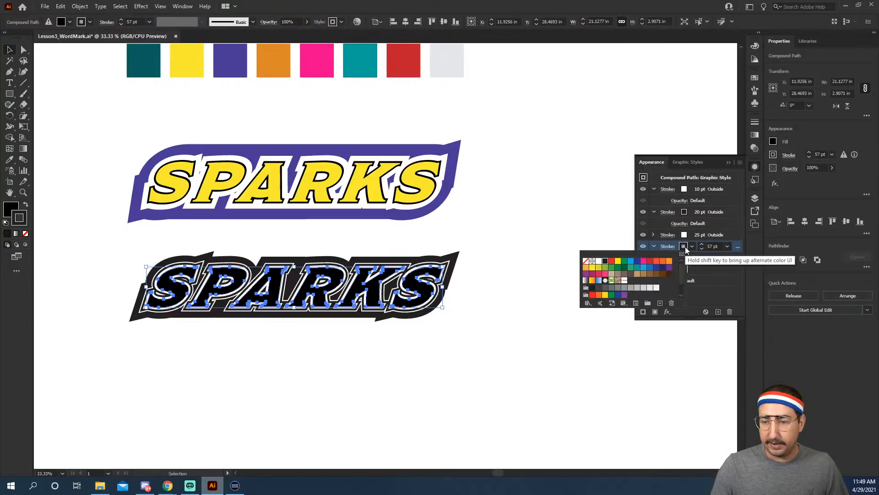
left_click(683, 248)
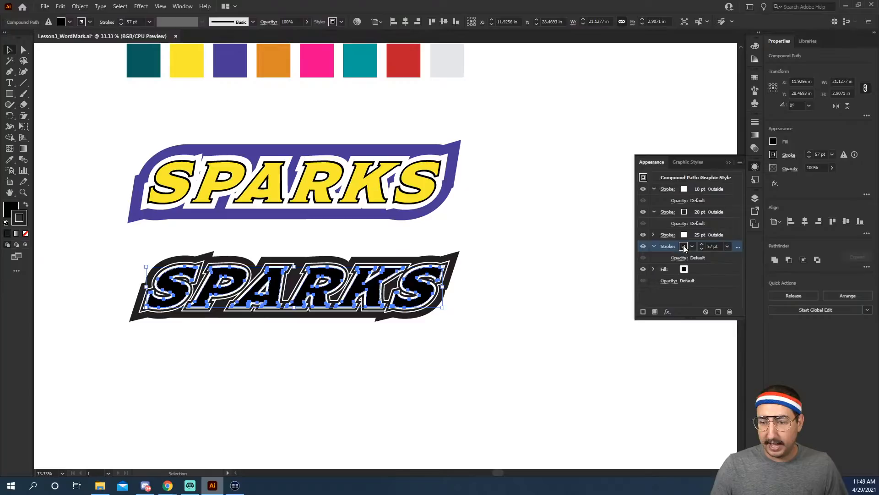
left_click(685, 268)
left_click(684, 269)
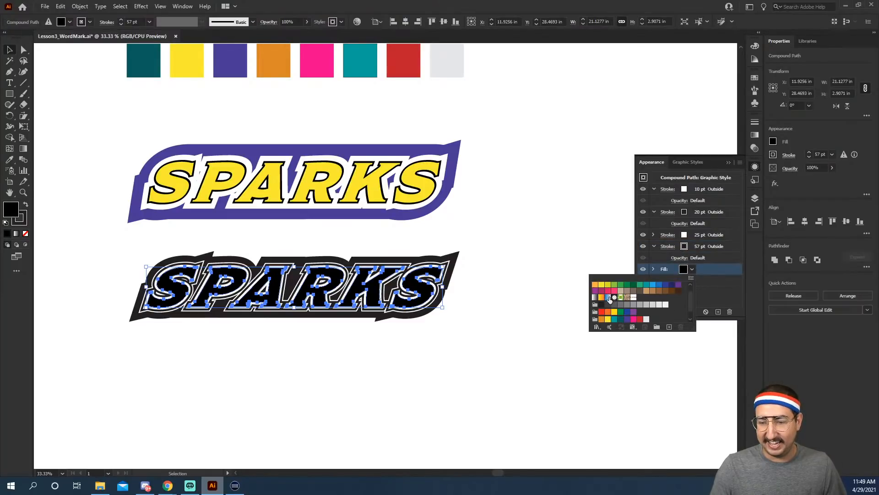
scroll(603, 305, "up", 1)
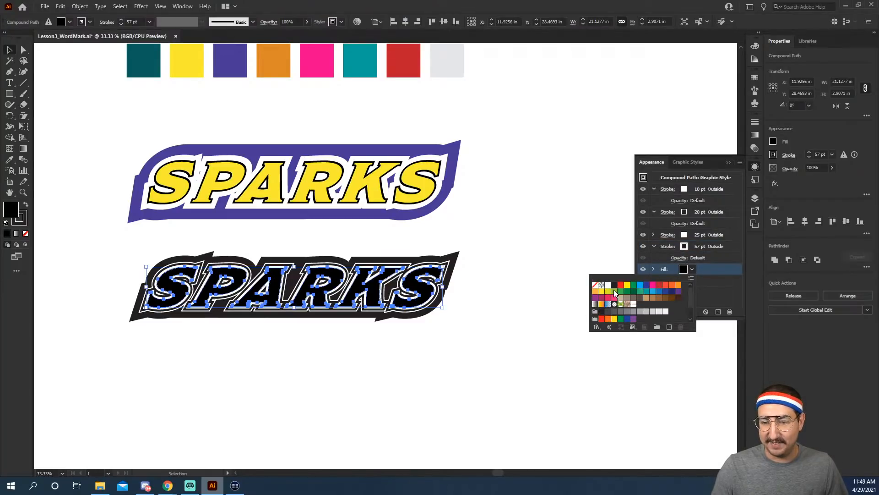
left_click(614, 285)
left_click(718, 295)
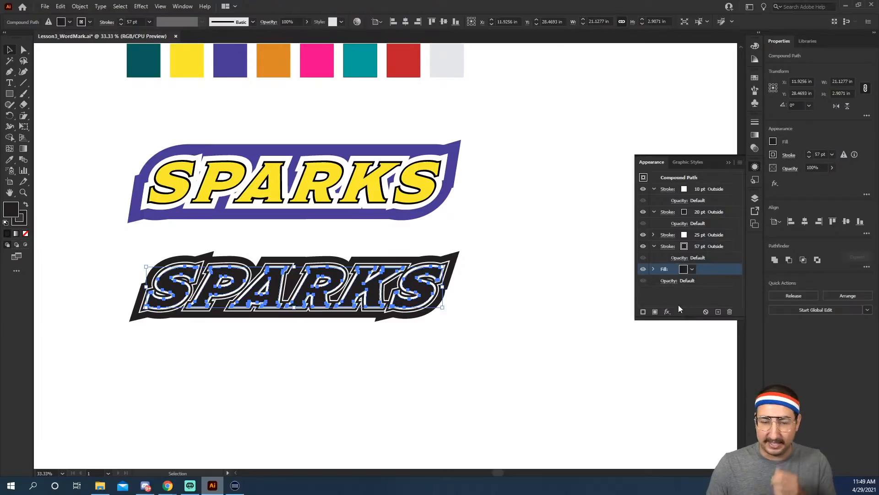
left_click(529, 286)
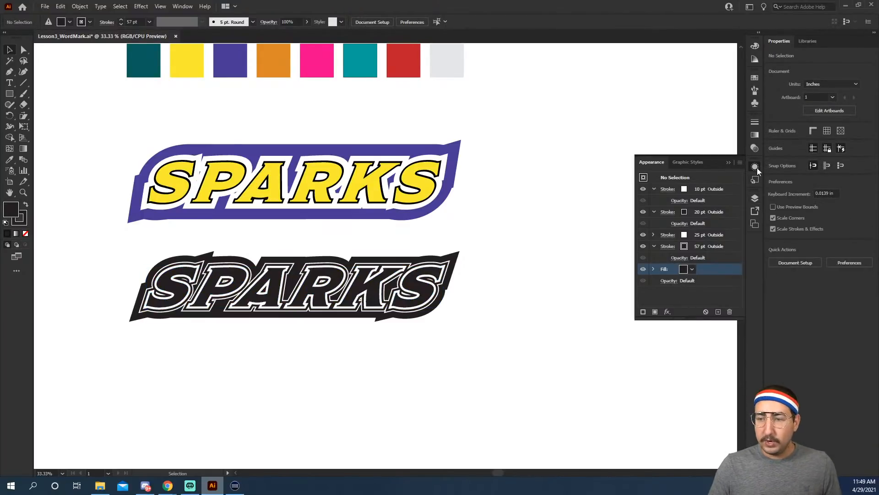
Display the saved graphic styles, add a placeholder text object below the black wordmark and scale it up to about 167 pt
left_click(753, 181)
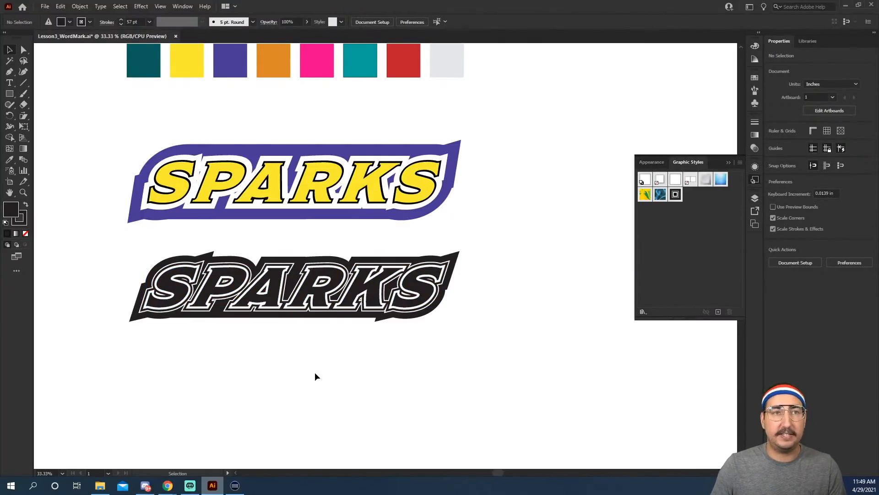
scroll(310, 388, "down", 5)
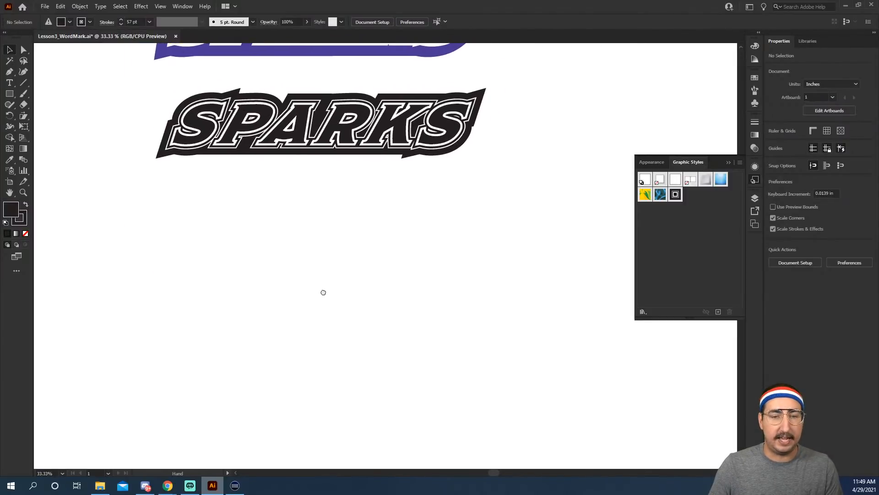
key("t")
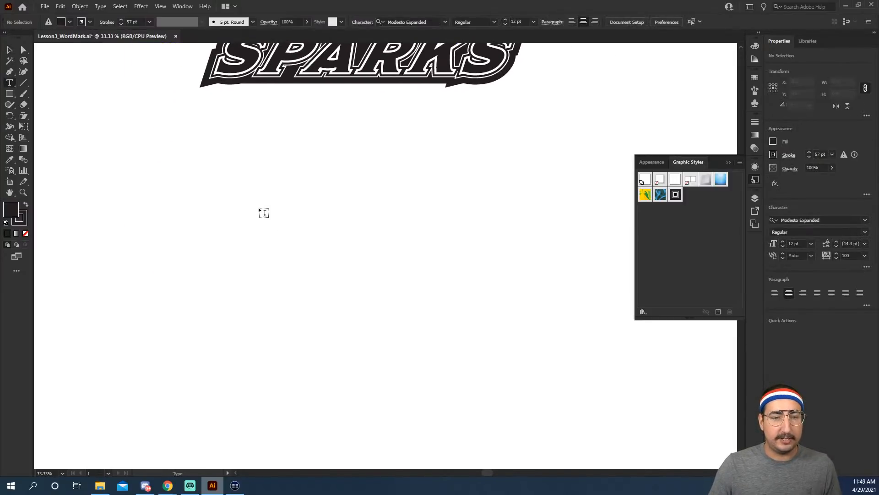
left_click(228, 189)
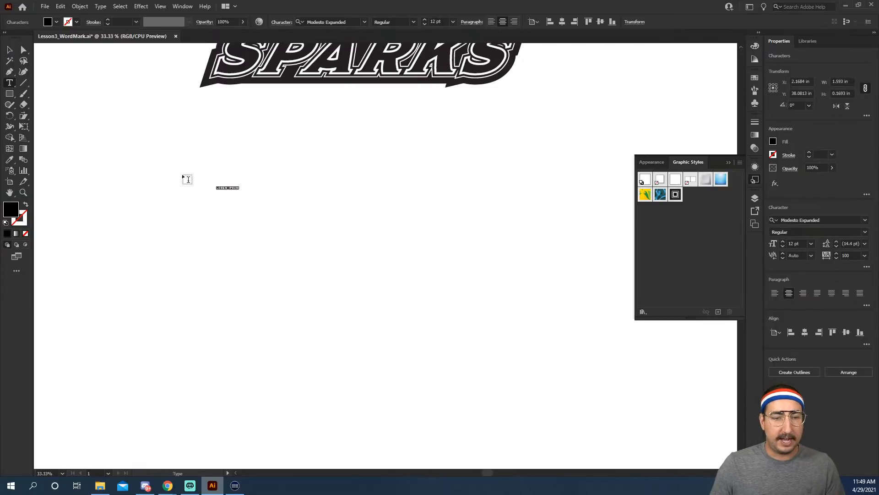
left_click(10, 50)
key("s")
left_click_drag(276, 178, 404, 110)
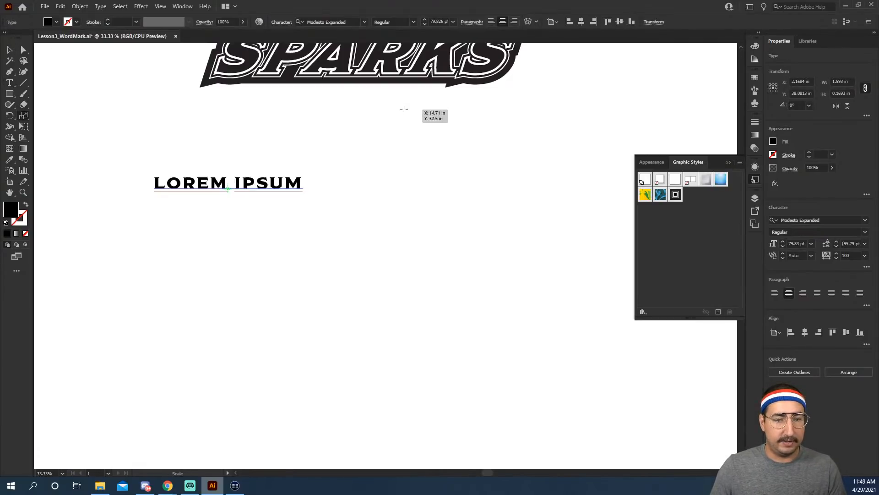
left_click_drag(337, 141, 436, 91)
key("Return")
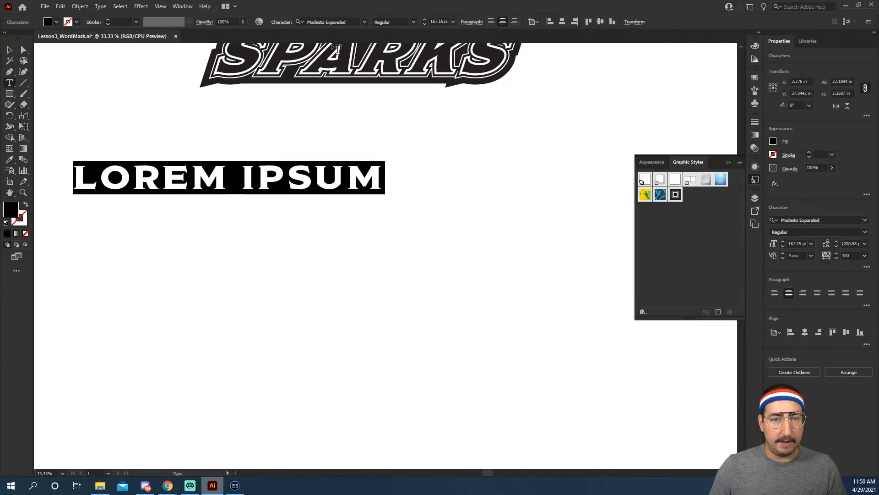
Set the placeholder text's font to Modesto Expanded Italic and replace its wording with HOCHSTARS
left_click(341, 23)
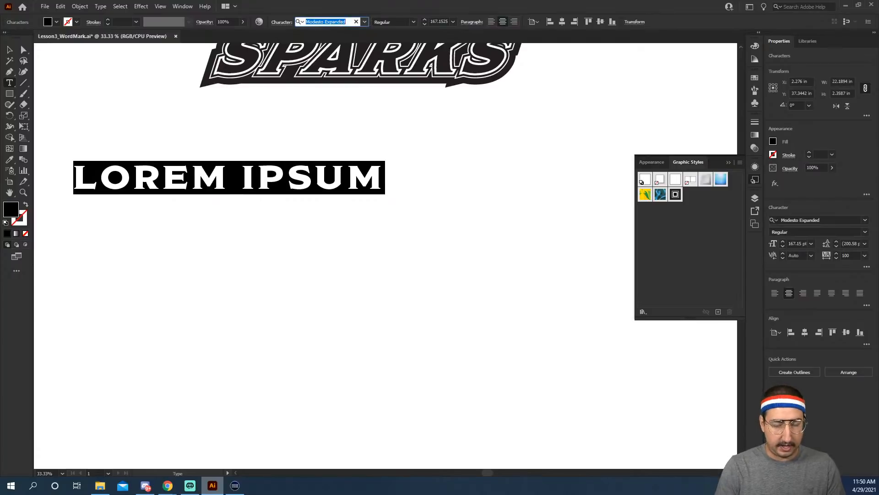
type("mode")
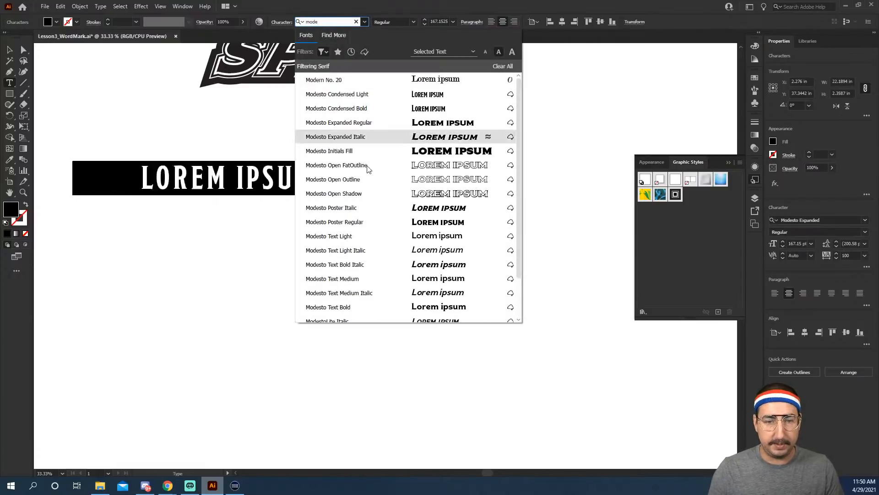
left_click(336, 136)
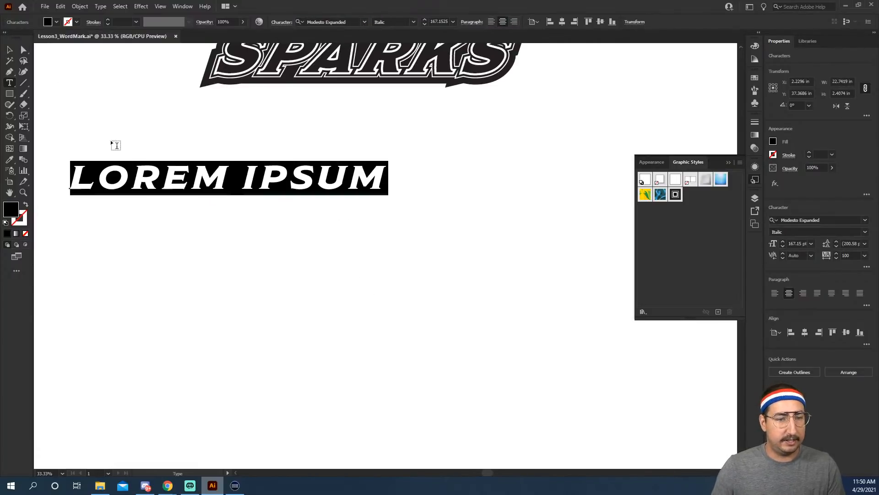
left_click(146, 167)
key("ctrl+a")
type("HO")
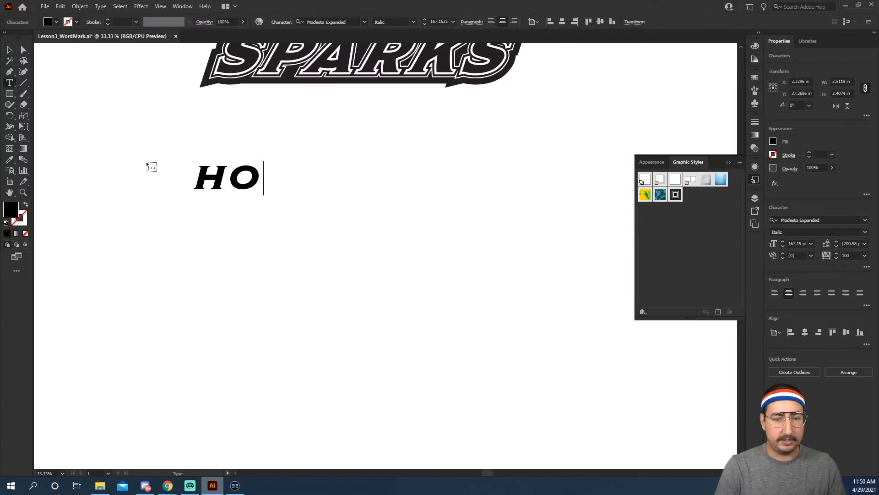
type("CHSTARS")
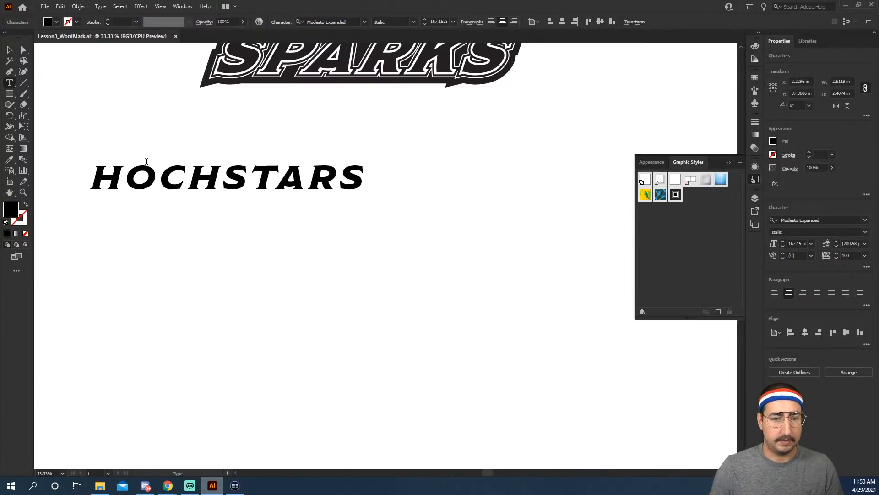
Tighten the tracking of the HOCHSTARS text to 40, and enlarge it to about 281 pt below the black SPARKS wordmark
key("ctrl+a")
key("ctrl+t")
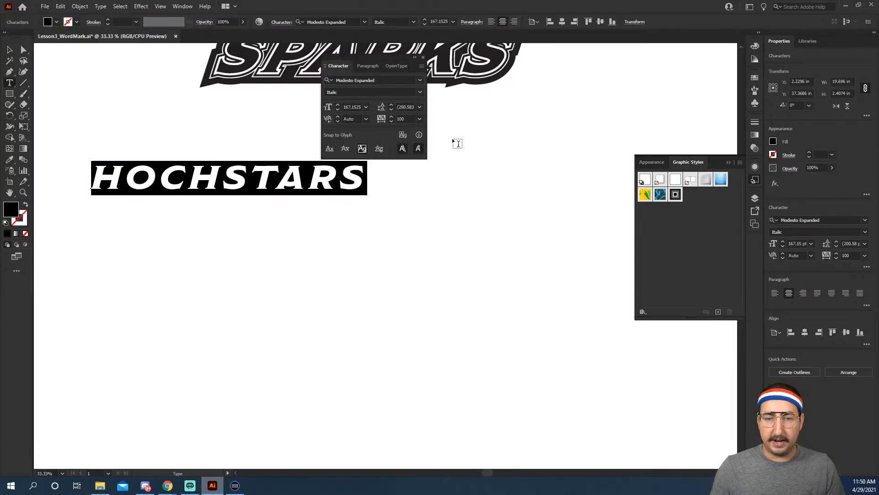
key("Down")
key("Down")
key("Down")
key("Down")
key("Down")
key("Down")
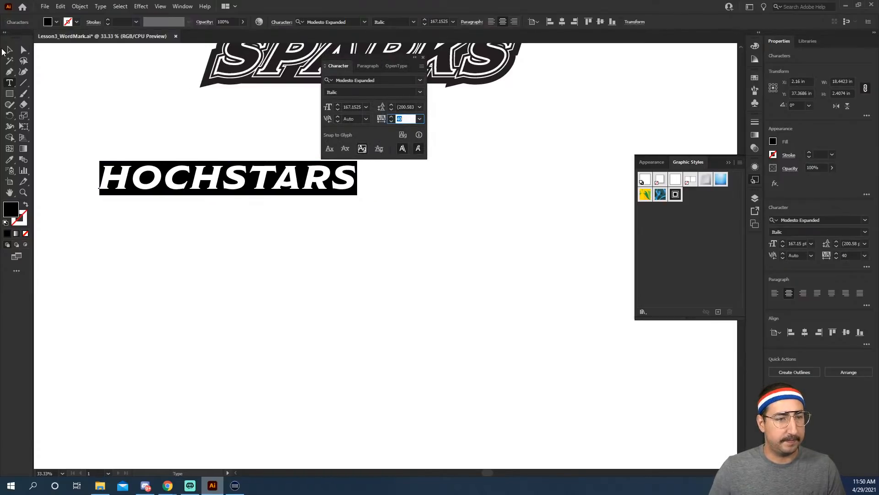
key("Escape")
left_click(423, 58)
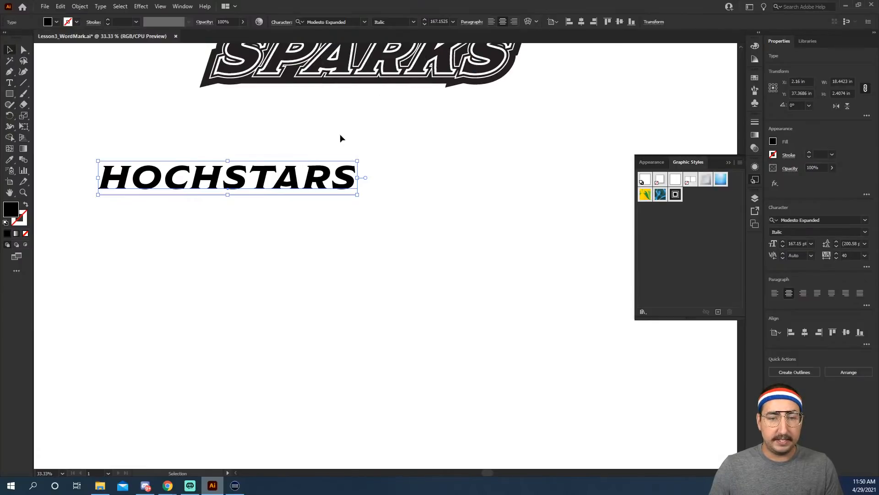
left_click_drag(357, 162, 445, 142)
left_click_drag(356, 168, 448, 195)
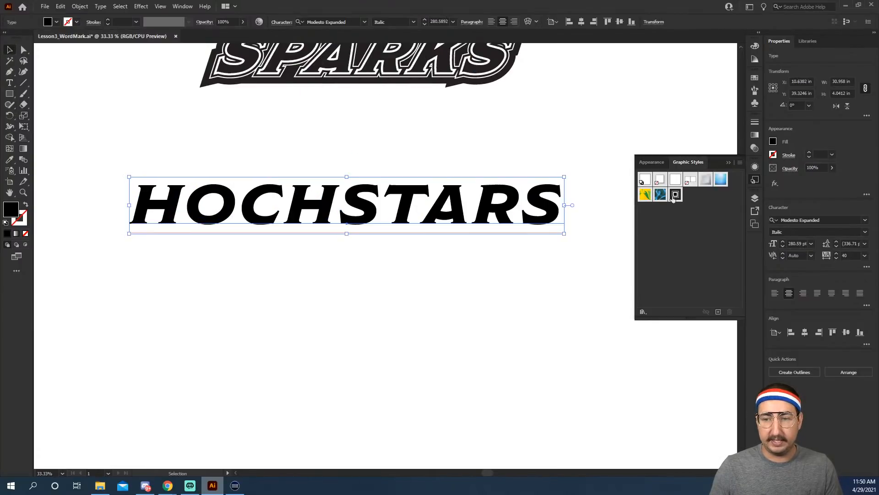
Apply the saved layered-stroke graphic style to the HOCHSTARS text and replace its wording with FROGS
left_click(675, 194)
left_click(573, 135)
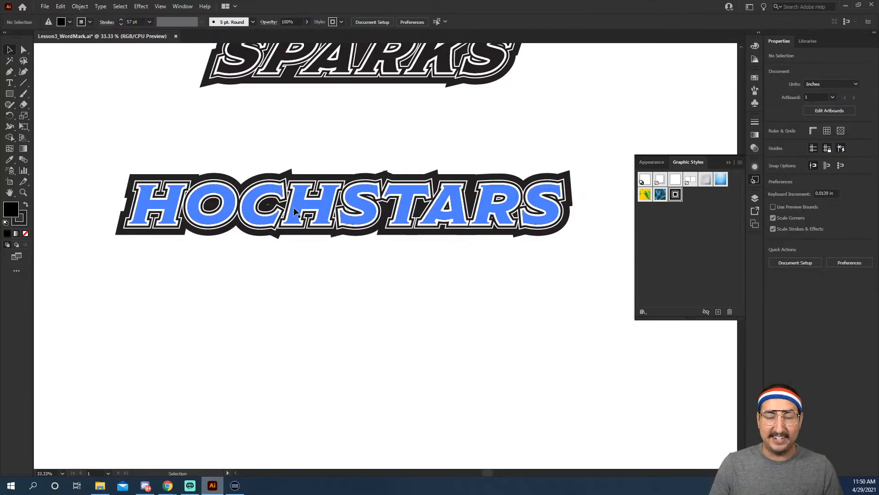
key("t")
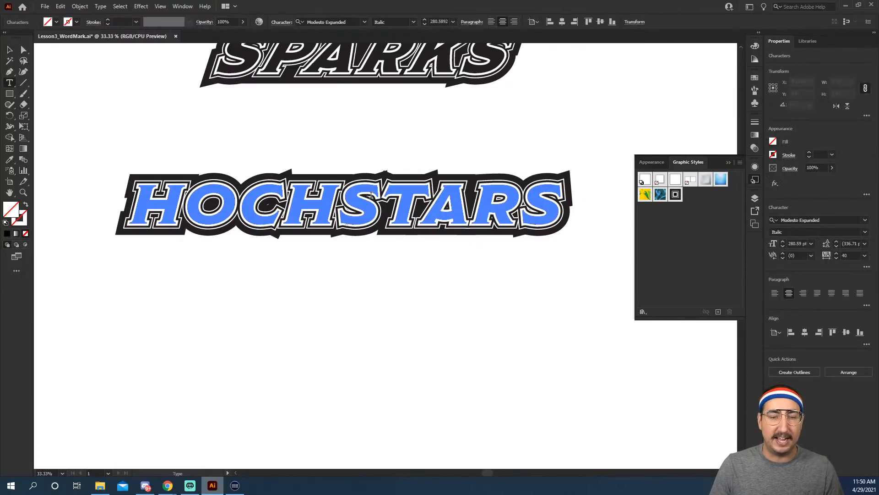
double_click(371, 194)
type("F")
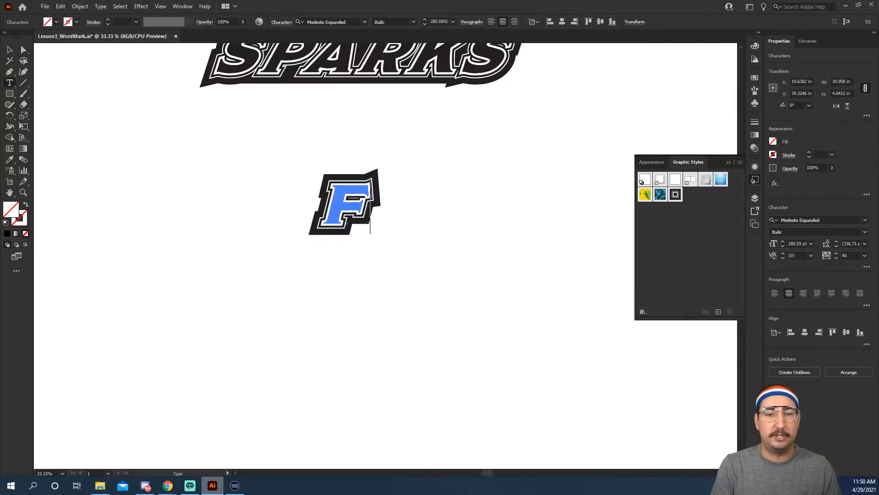
type("ROG")
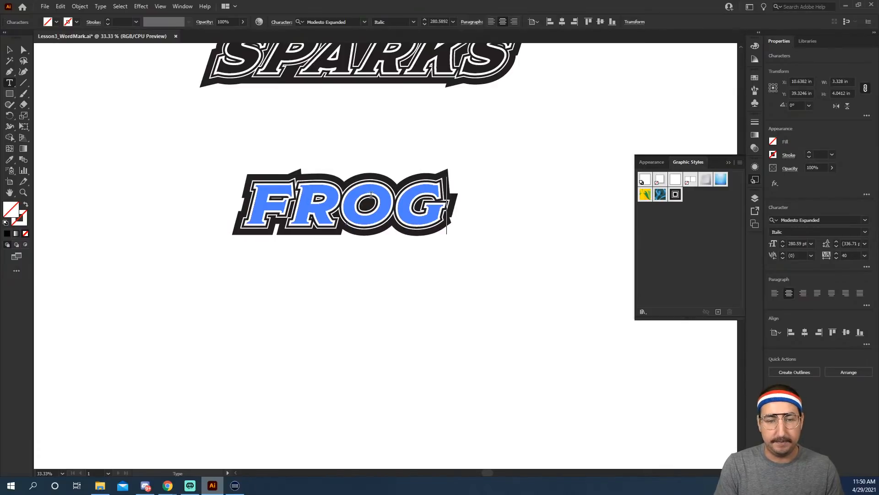
type("S")
key("Escape")
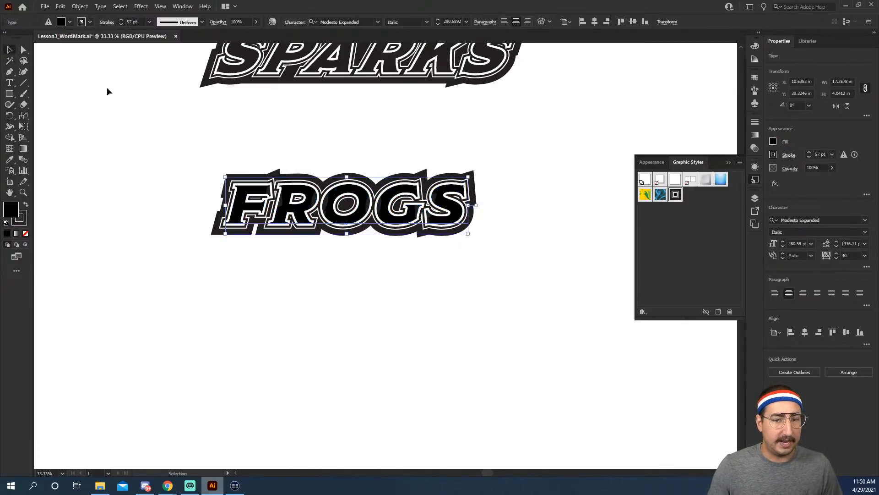
left_click(177, 125)
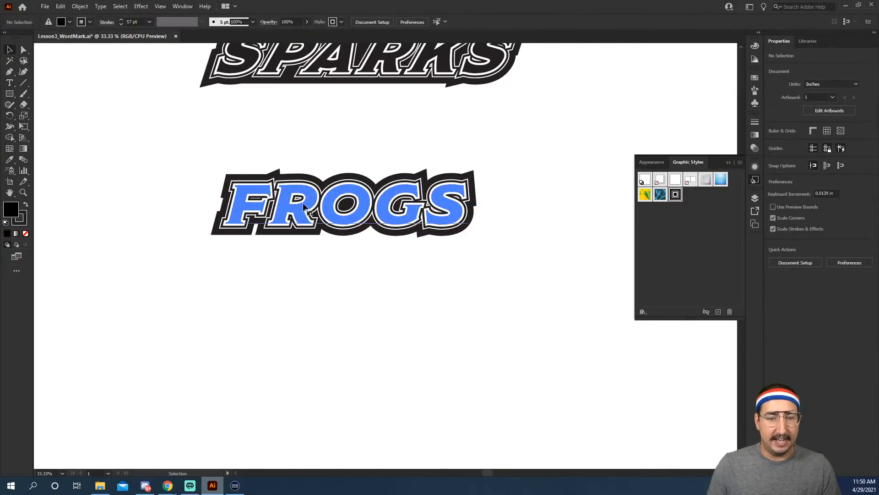
Examine up close how the fills and strokes of neighbouring letters overlap in the styled FROGS text
key("z")
left_click(420, 214)
left_click(363, 256)
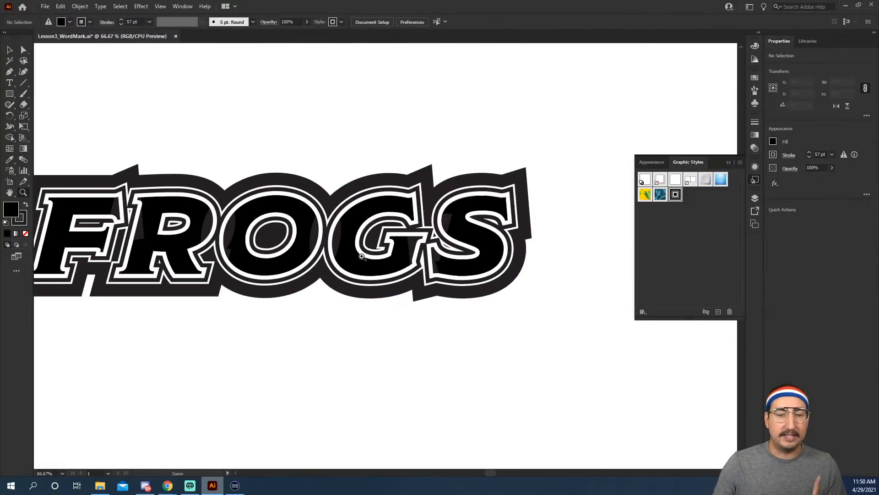
left_click(362, 256)
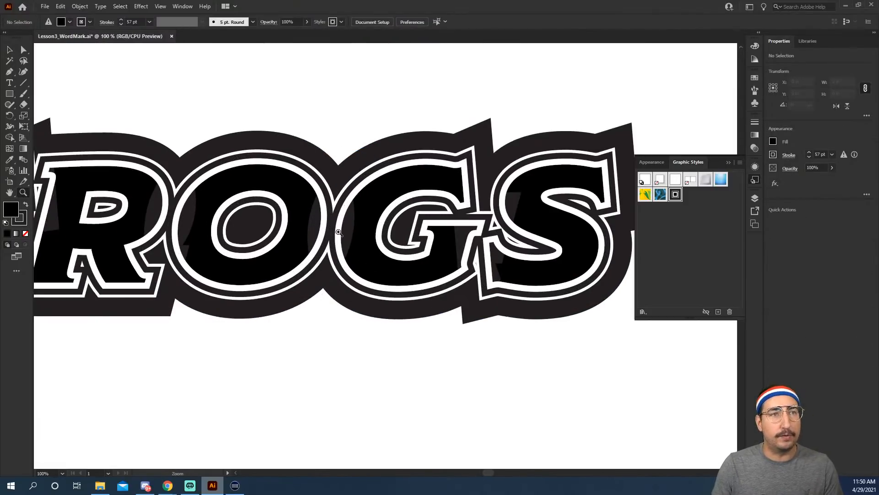
left_click(356, 229, "alt")
left_click(356, 229, "alt")
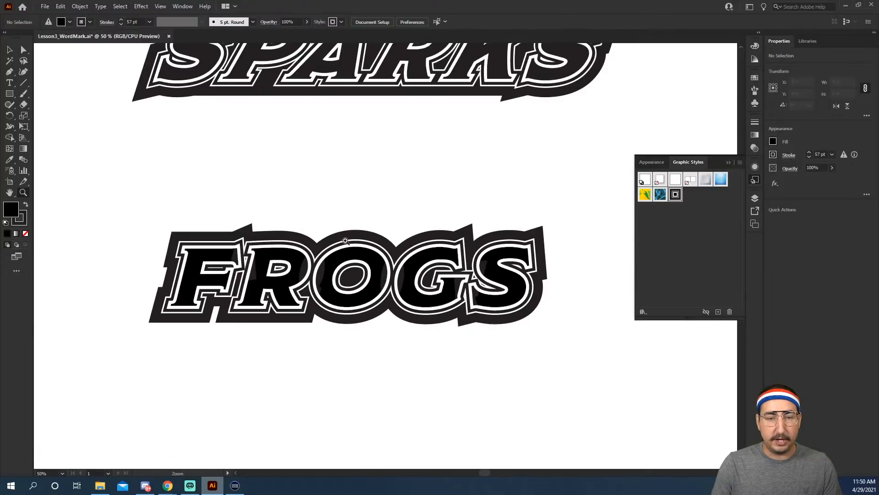
left_click_drag(330, 270, 324, 189)
Try to expand the appearance of the live FROGS text, and undo the expansion
key("v")
left_click(350, 211)
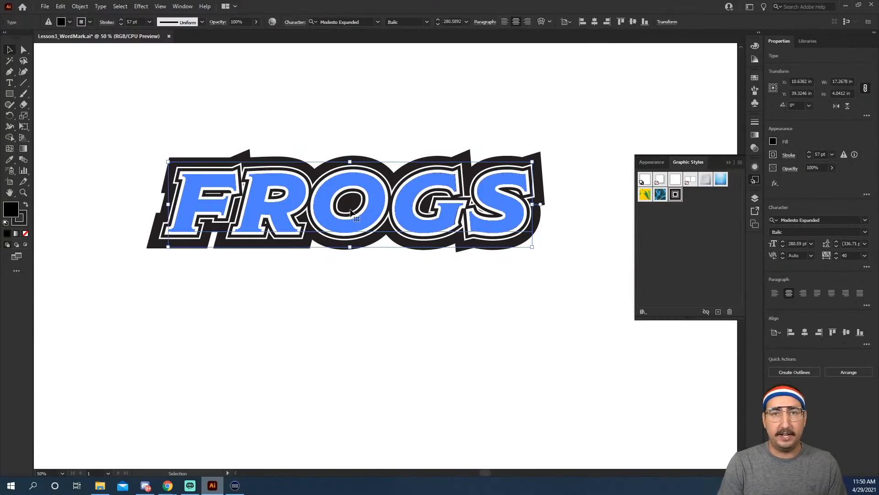
left_click(81, 6)
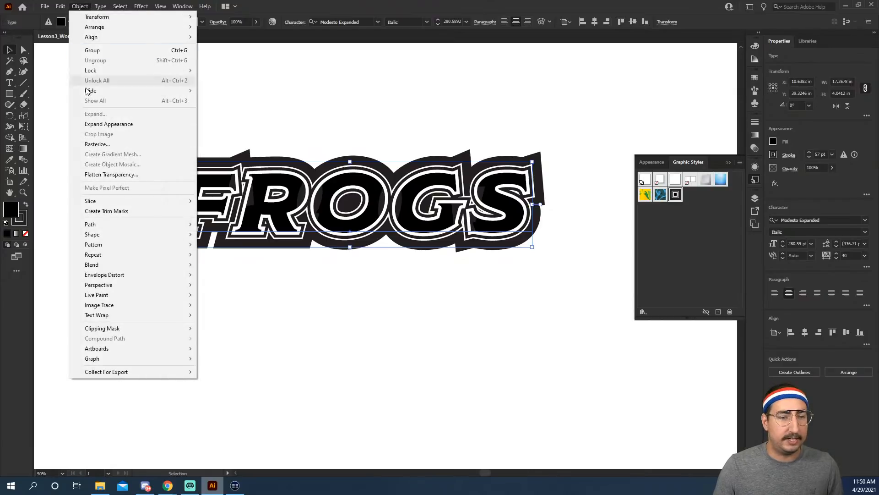
left_click(98, 123)
left_click(309, 115)
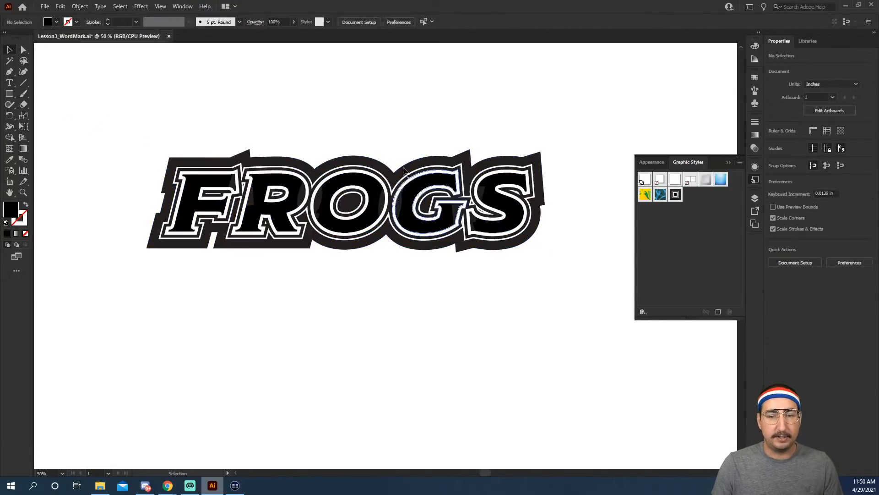
key("ctrl+z")
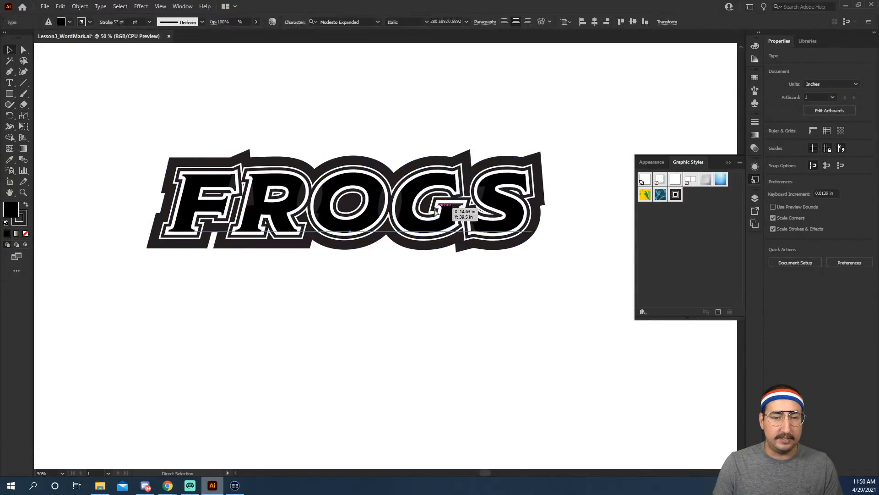
key("ctrl+z")
key("ctrl+shift+z")
Duplicate the FROGS text directly below the original and remove all four strokes from the copy's appearance
scroll(359, 133, "down", 3)
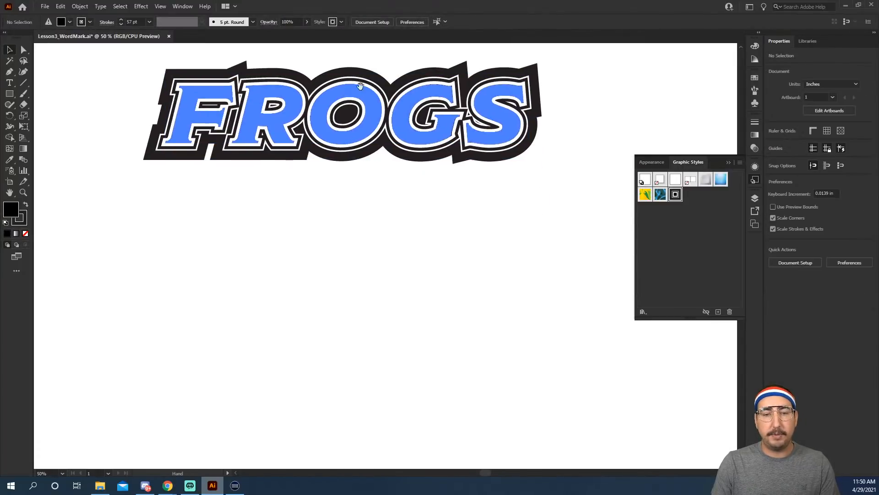
left_click_drag(367, 97, 366, 234)
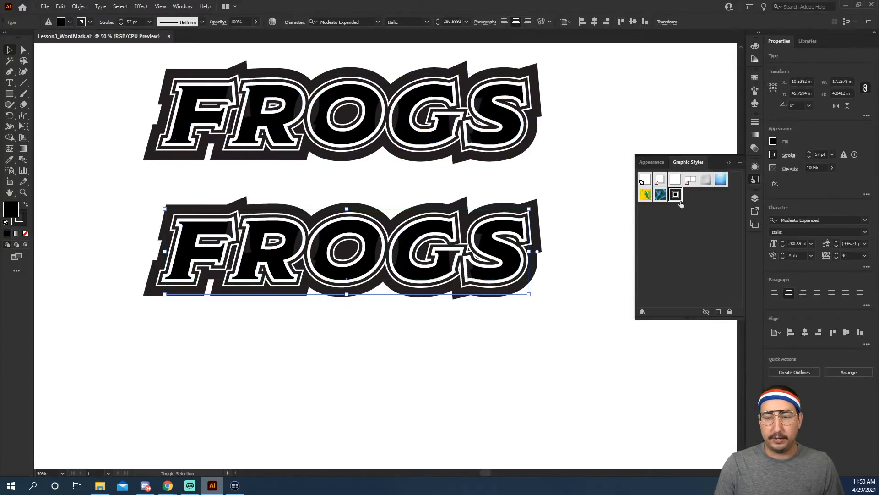
left_click(755, 167)
left_click(724, 190)
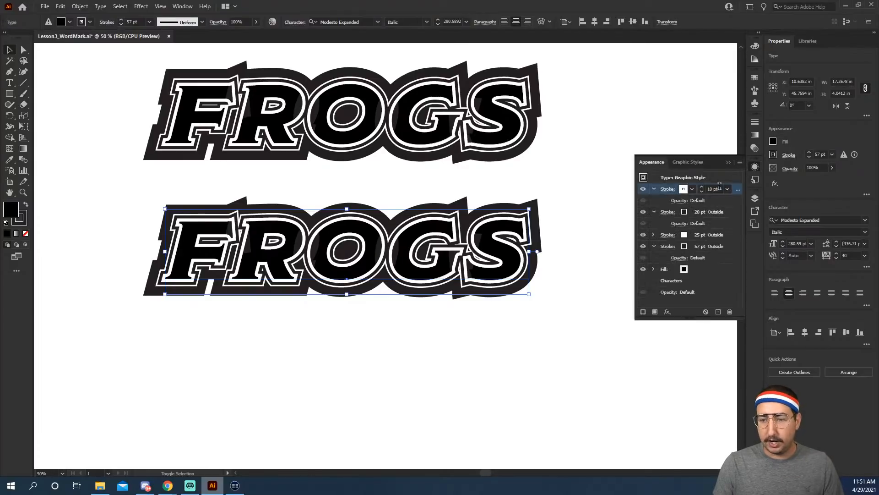
left_click(734, 248, "shift")
left_click(729, 312)
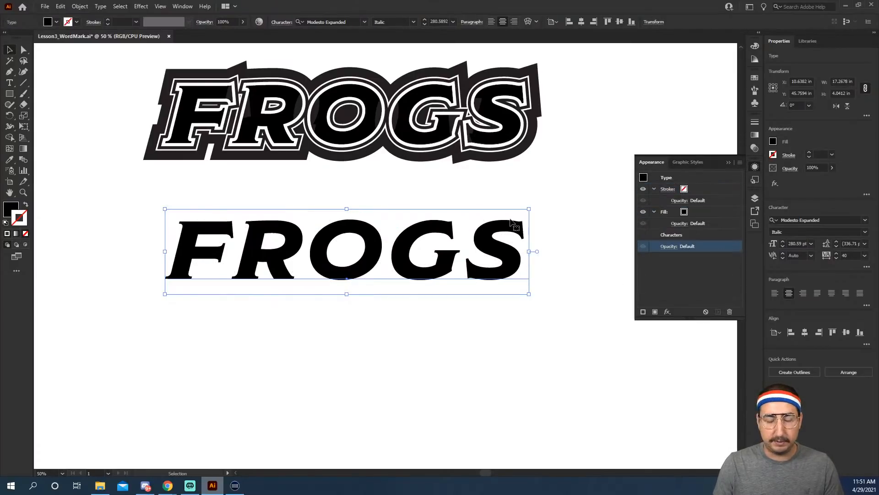
Convert the lower FROGS text to outlines and combine its letters into one compound path
key("ctrl+shift+o")
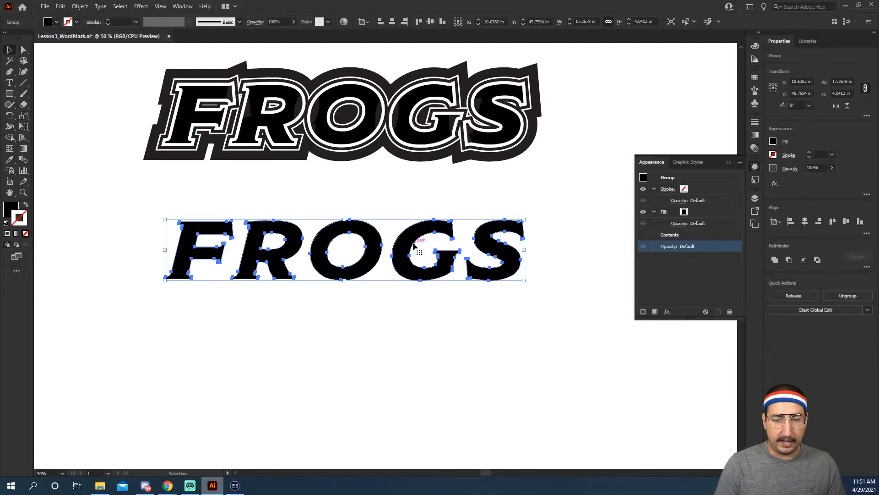
left_click(80, 7)
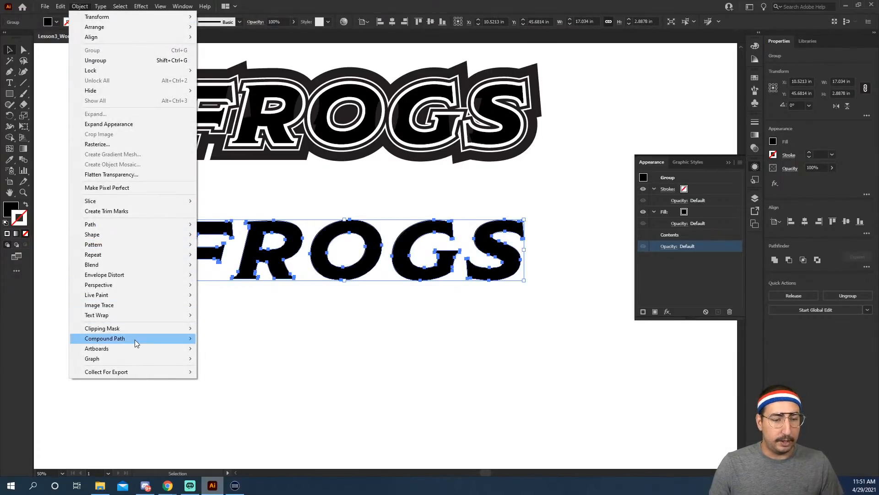
mouse_move(148, 341)
left_click(216, 339)
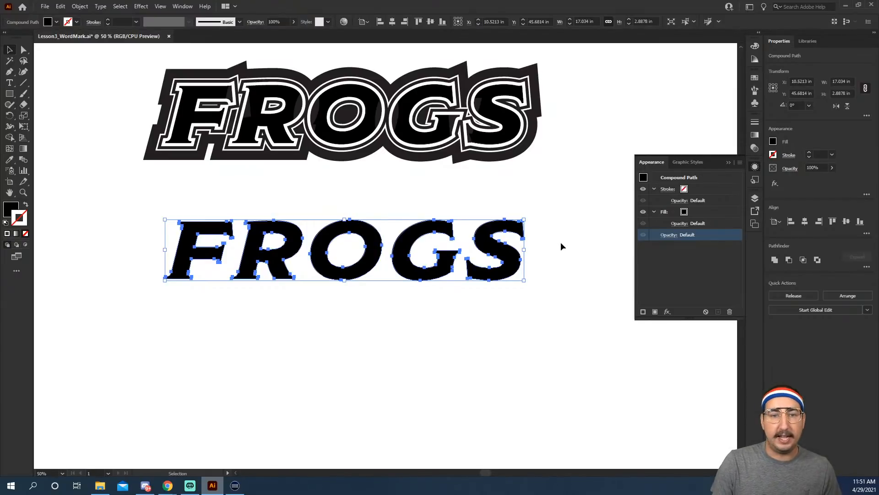
Apply the saved layered-stroke graphic style to the lower FROGS compound path and compare its letter overlaps with the live text above
left_click(755, 180)
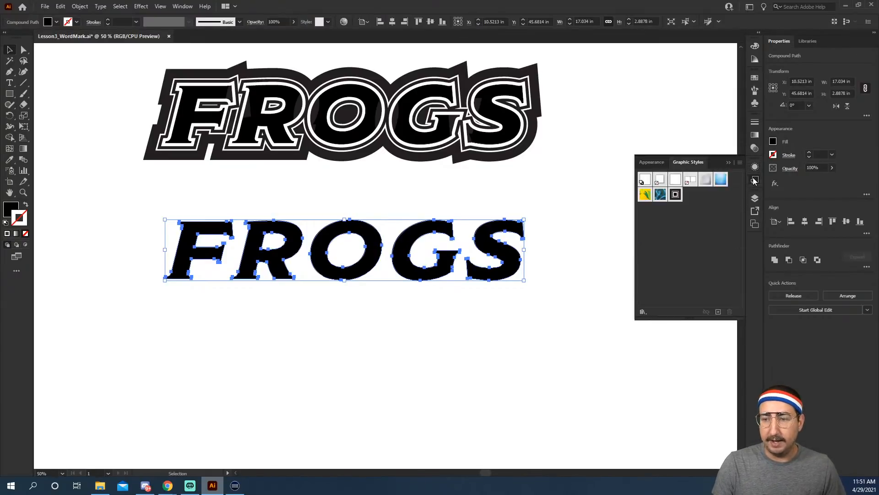
left_click(675, 194)
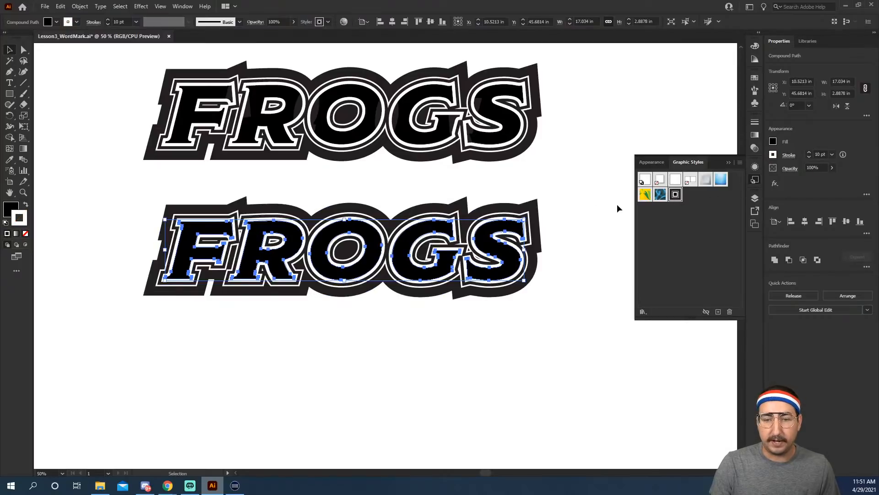
left_click(559, 210)
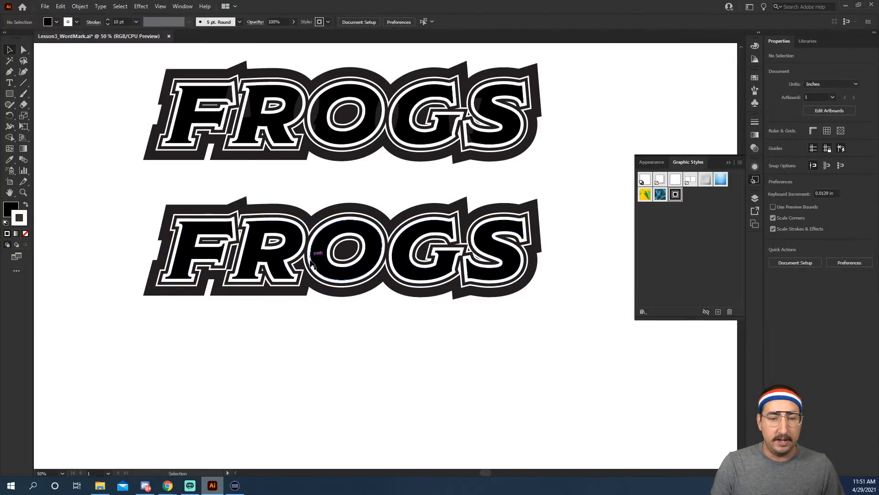
key("z")
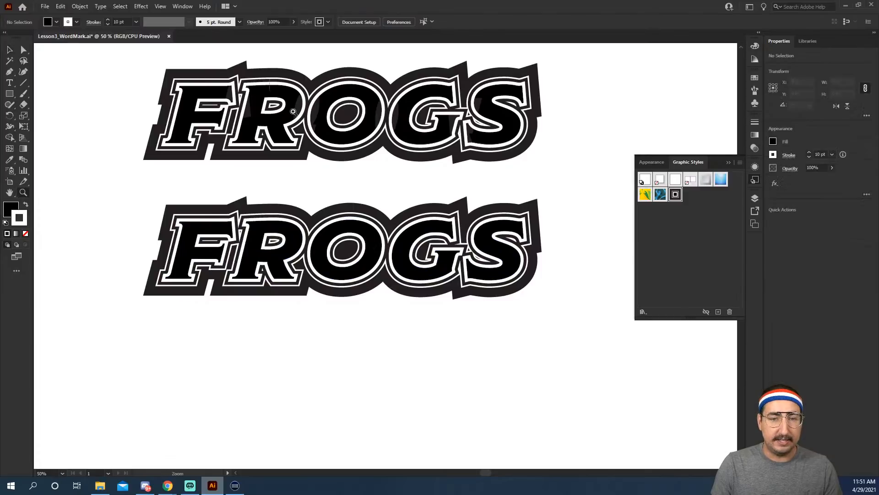
left_click_drag(270, 158, 391, 308)
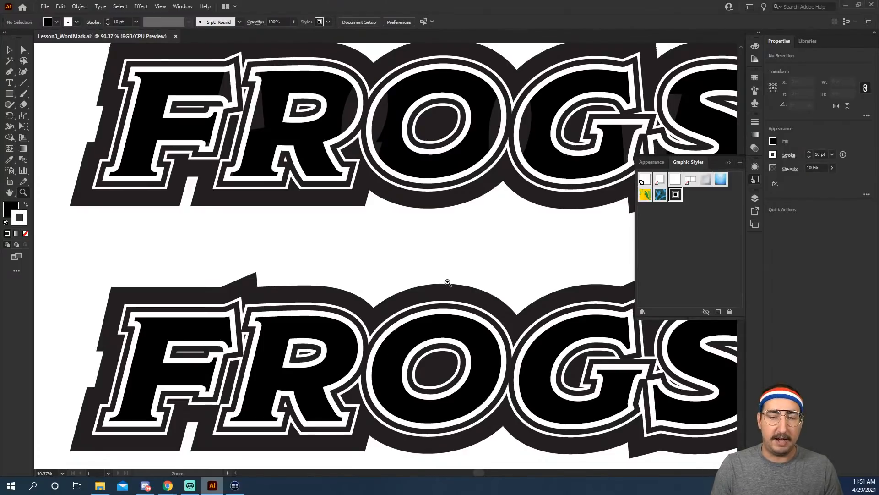
key("ctrl+minus")
key("ctrl+minus")
left_click_drag(453, 255, 485, 268)
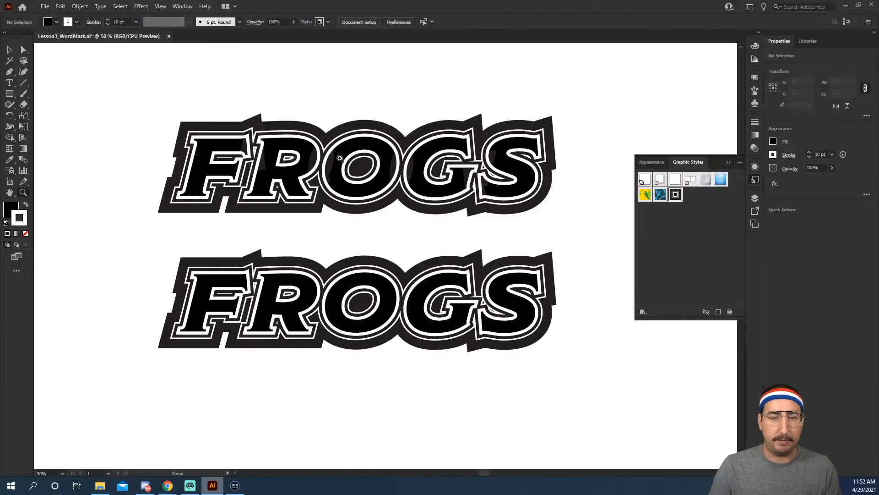
Set the tracking of the upper FROGS text to 200, deselect it and close the character settings
triple_click(481, 177)
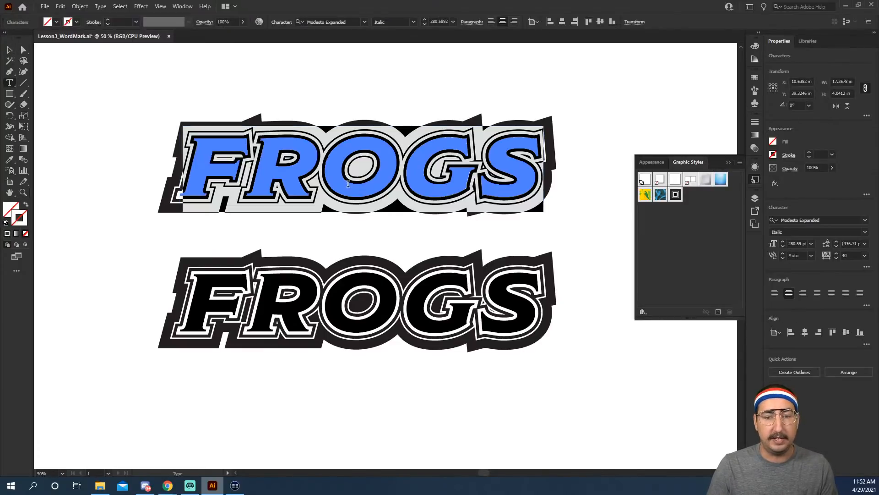
key("ctrl+t")
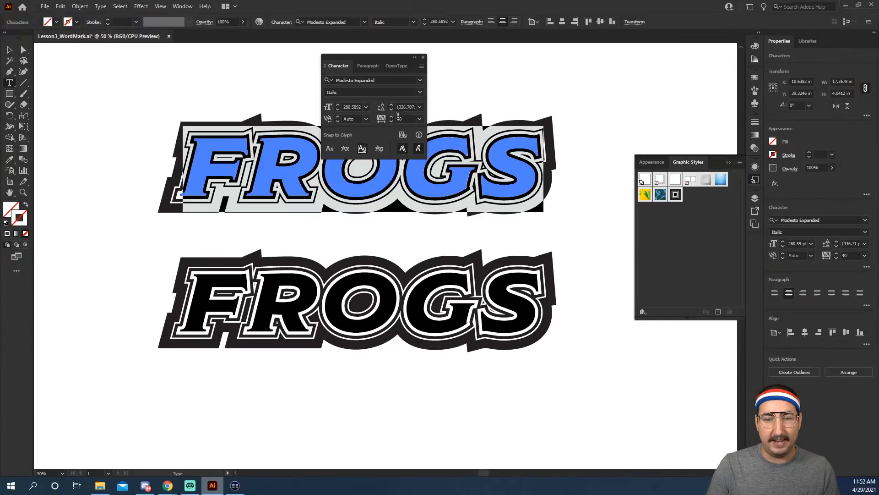
left_click(398, 118)
type("200")
key("Return")
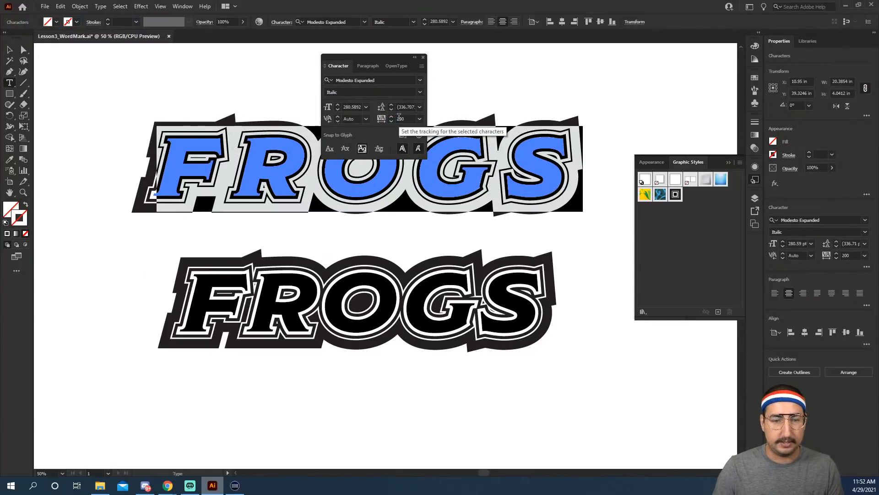
left_click(5, 49)
left_click(108, 118)
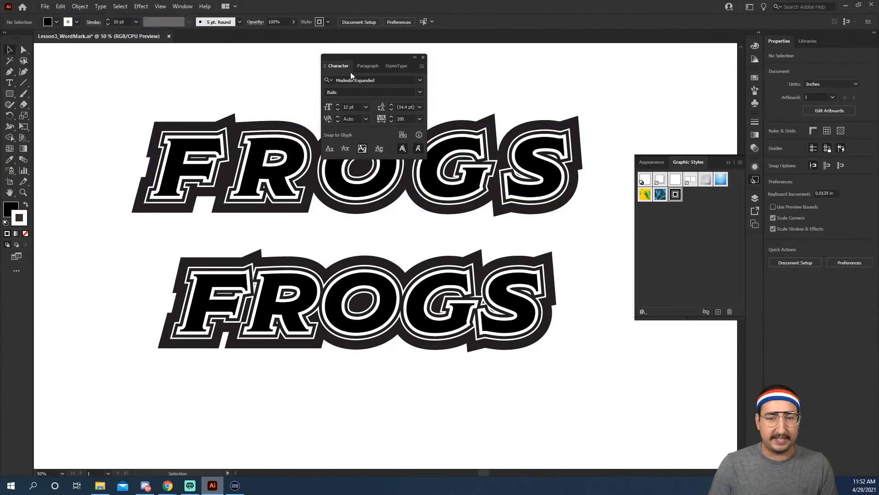
left_click(423, 58)
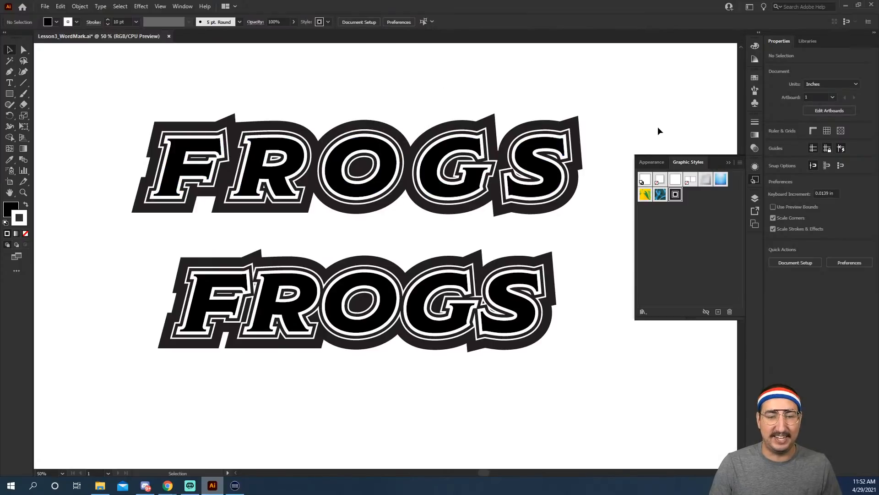
Expand the appearance of the lower FROGS compound path into separate filled shapes
left_click(315, 295)
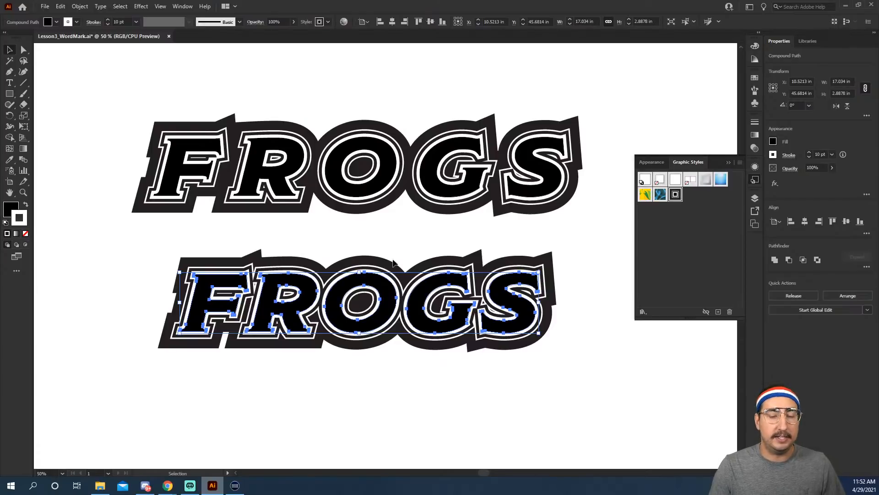
key("z")
left_click(372, 293)
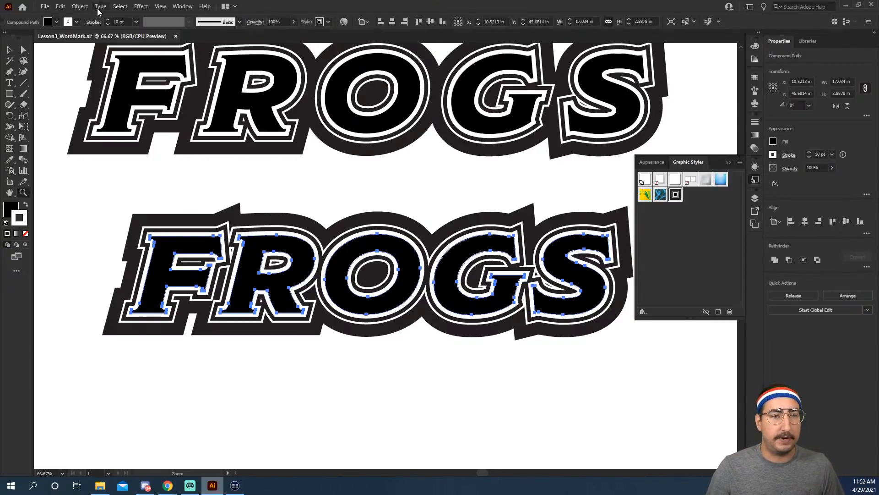
left_click(80, 6)
left_click(165, 123)
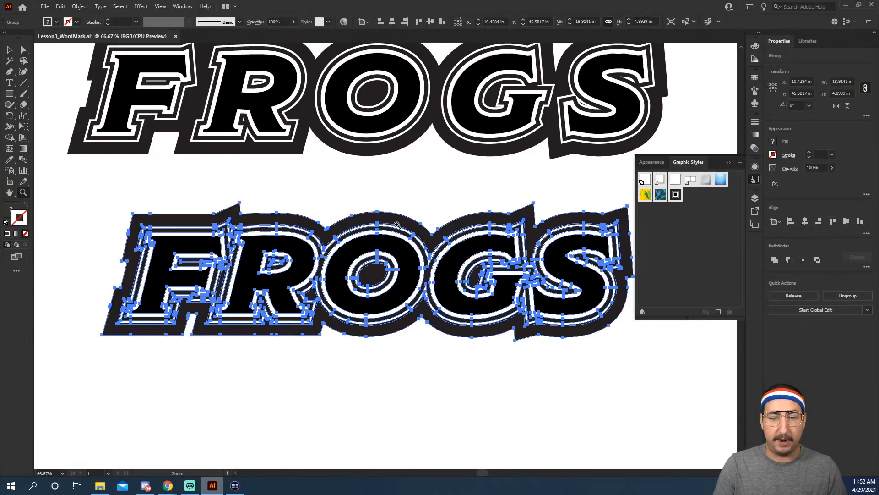
key("ctrl+minus")
key("ctrl+minus")
scroll(383, 285, "up", 3)
key("v")
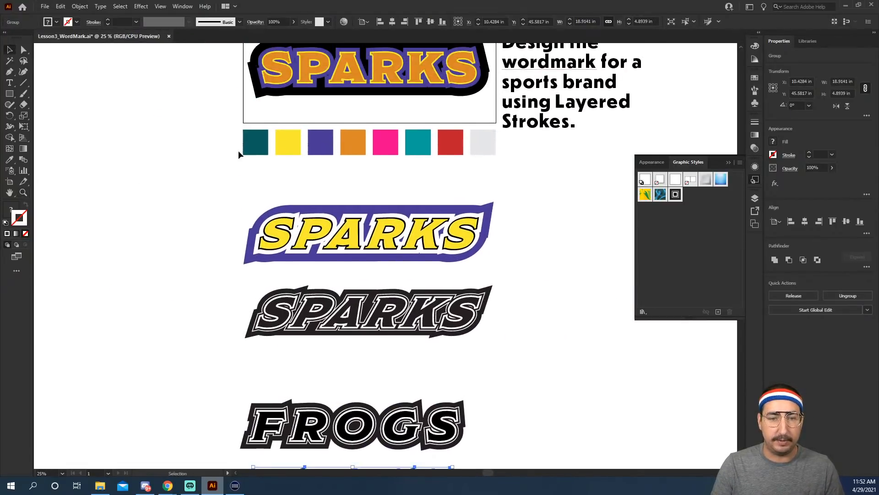
Copy the row of eight color swatches to the empty area below the lower FROGS wordmark
left_click_drag(227, 138, 490, 190)
scroll(439, 184, "down", 3)
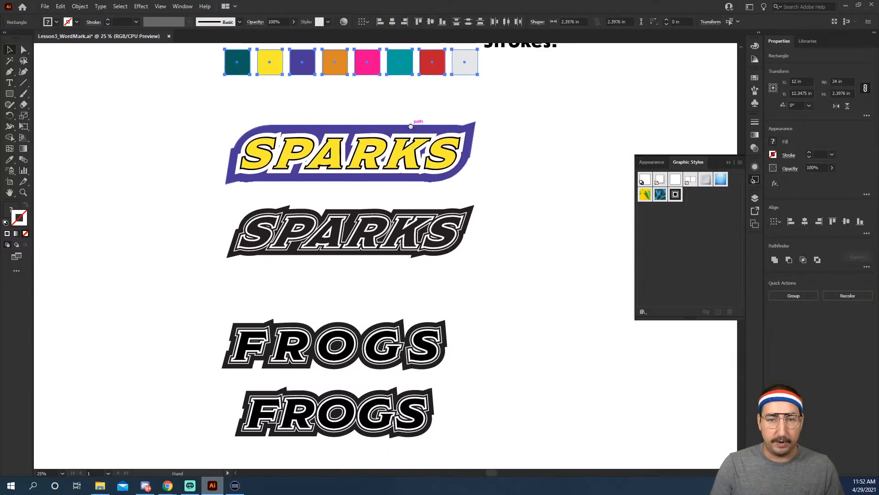
left_click_drag(396, 64, 425, 306)
scroll(403, 414, "down", 5)
scroll(320, 82, "up", 2)
scroll(316, 92, "down", 5)
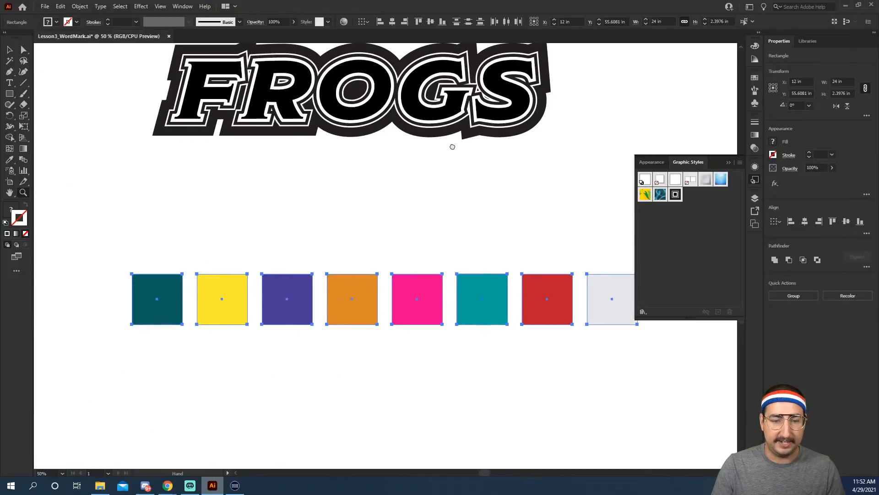
Isolate the expanded lower FROGS group and fill its letter faces with the dark teal swatch color
scroll(312, 94, "up", 1)
left_click(332, 101)
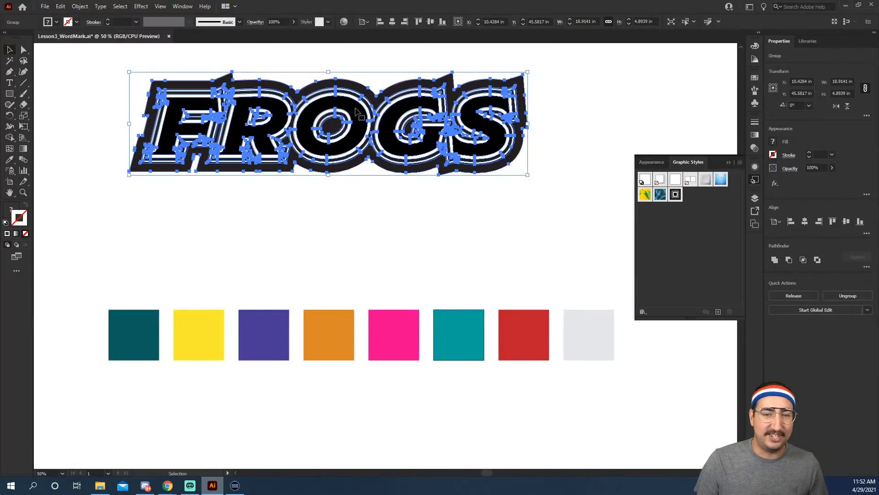
double_click(357, 111)
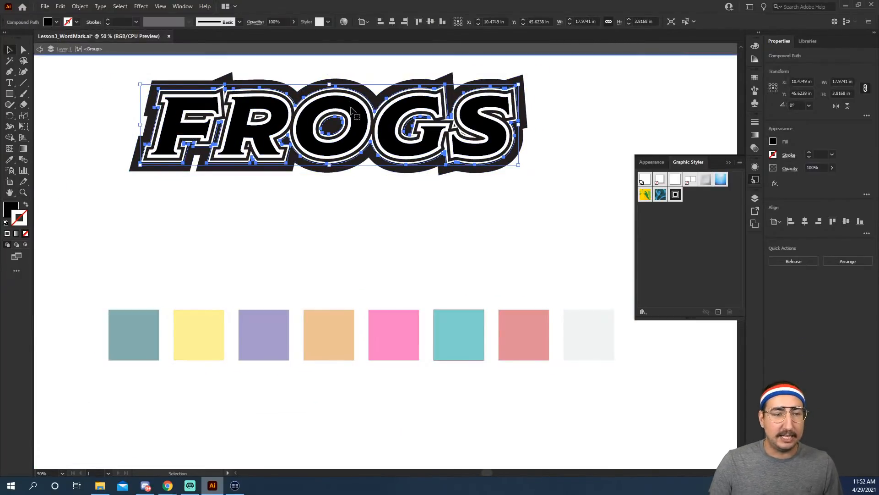
key("i")
left_click(153, 326)
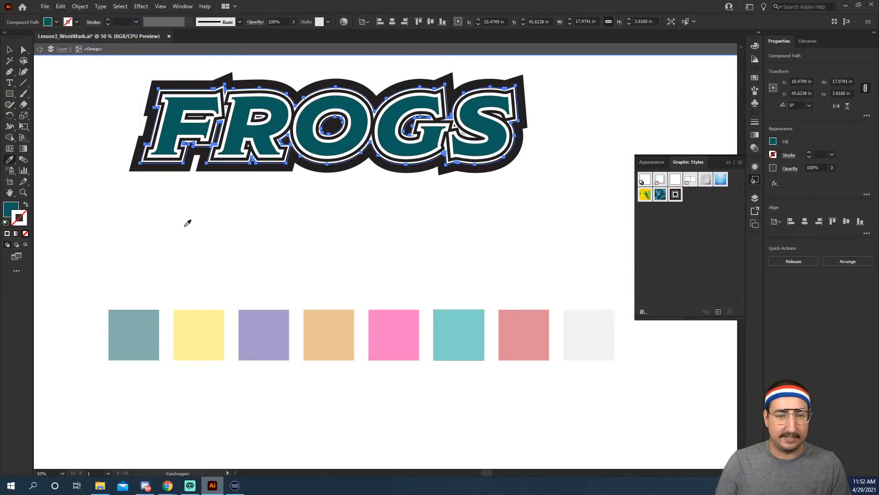
Try the yellow, purple, orange and light teal swatch colors on the outermost outline of the lower FROGS wordmark
key("v")
left_click(215, 168)
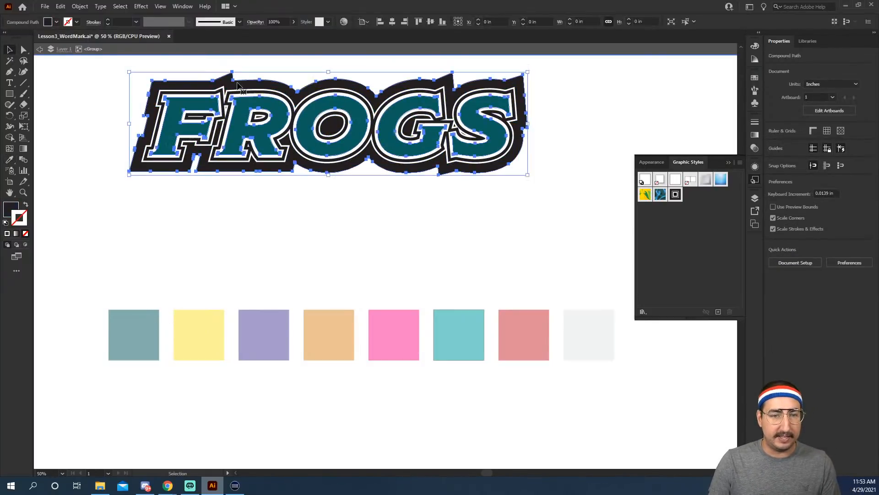
key("i")
left_click(211, 326)
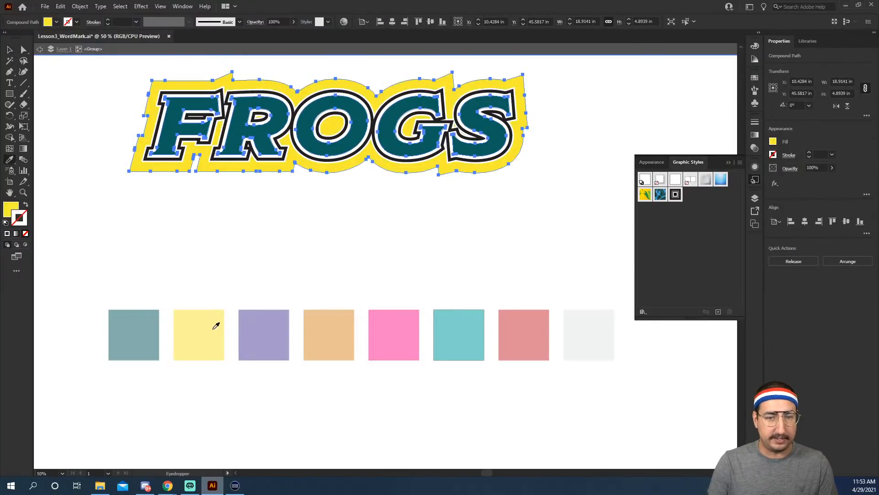
left_click(262, 329)
left_click(342, 334)
left_click(470, 323)
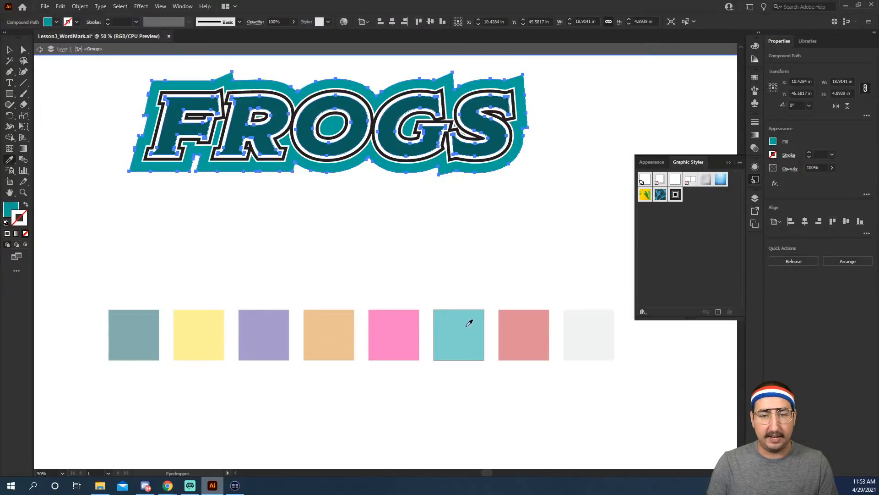
Fill the FROGS letter faces with light teal and, after trying pink, the outermost outline with dark teal
left_click(391, 134, "ctrl")
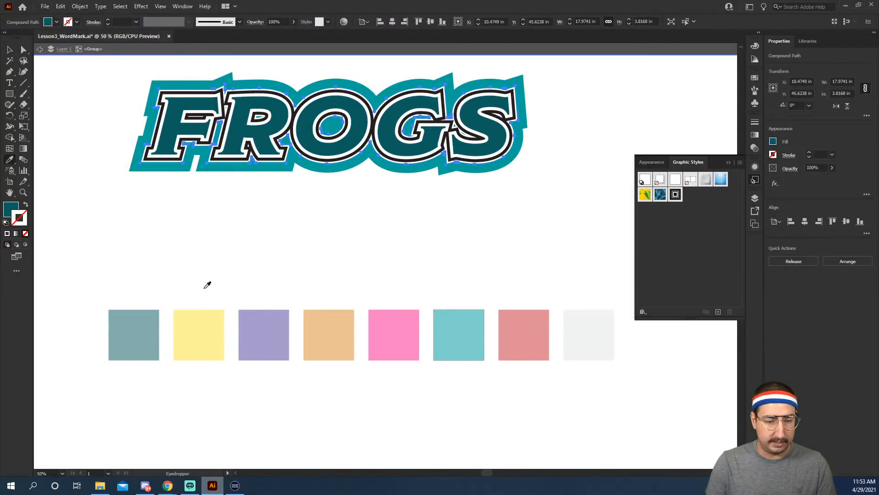
left_click(440, 322)
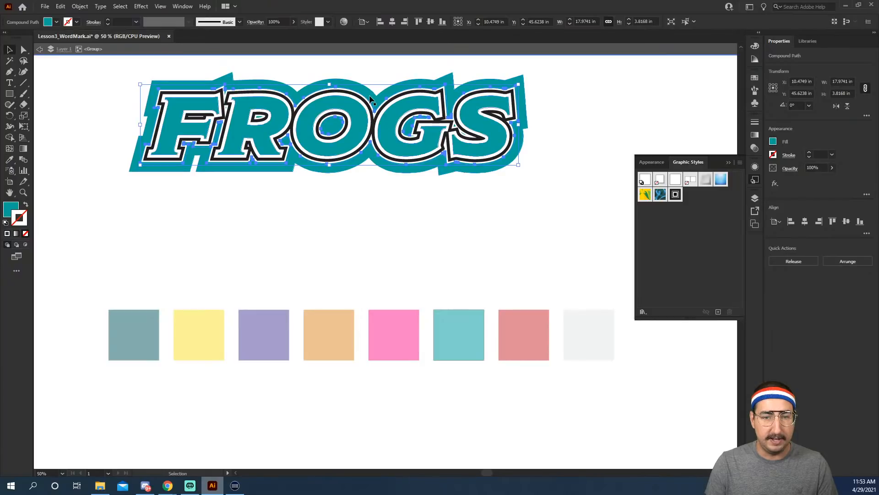
key("v")
key("i")
left_click(394, 336)
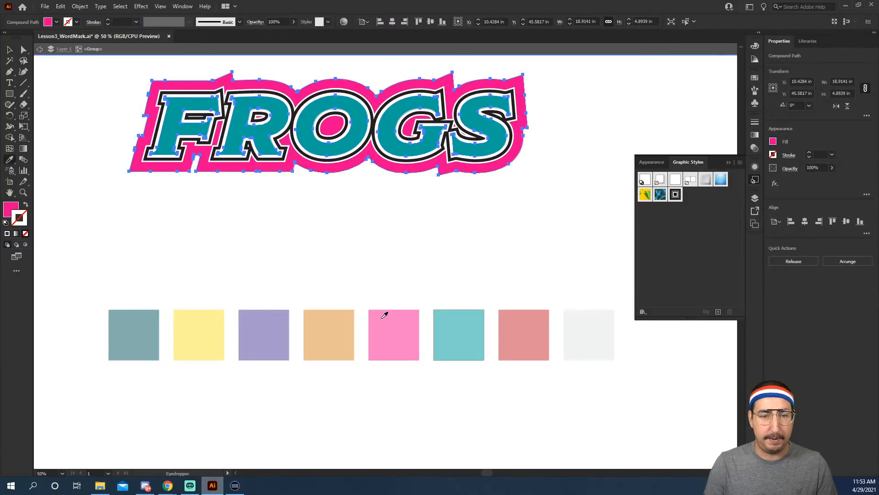
left_click(158, 322)
key("v")
left_click(216, 259)
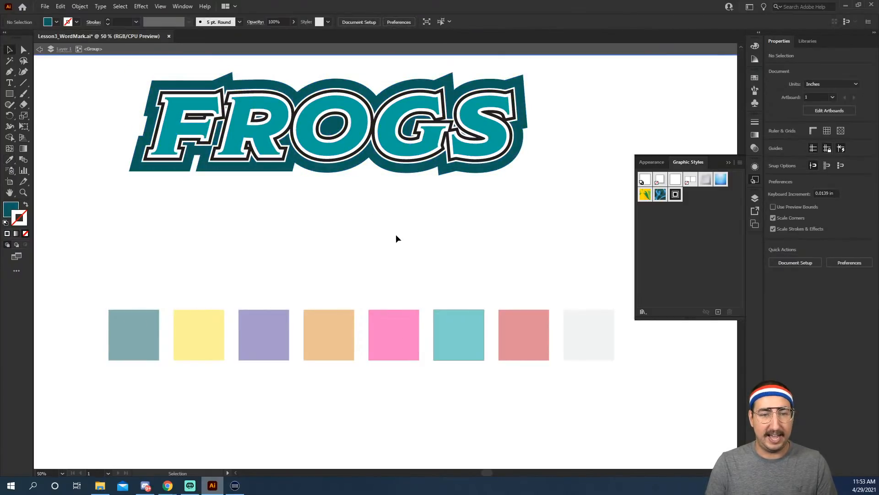
Fill the thin black outline around the FROGS letters with red after trying other swatch colors, and leave isolation mode
key("ctrl+equal")
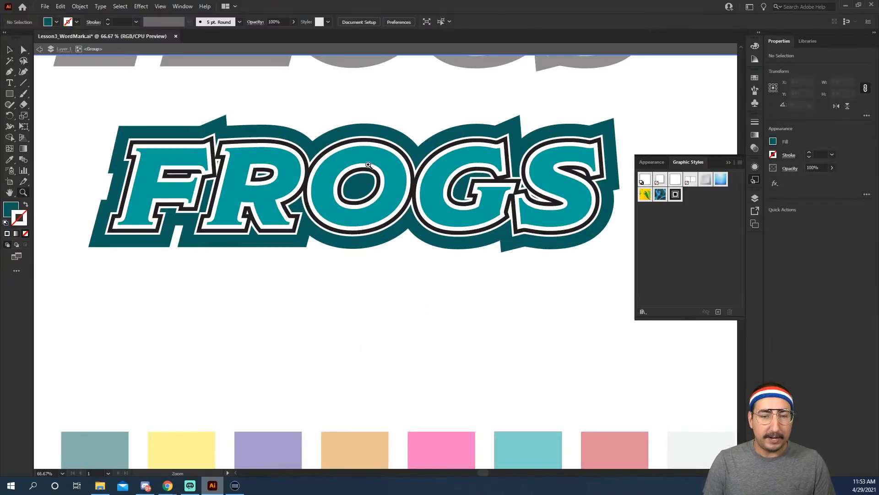
left_click(361, 145)
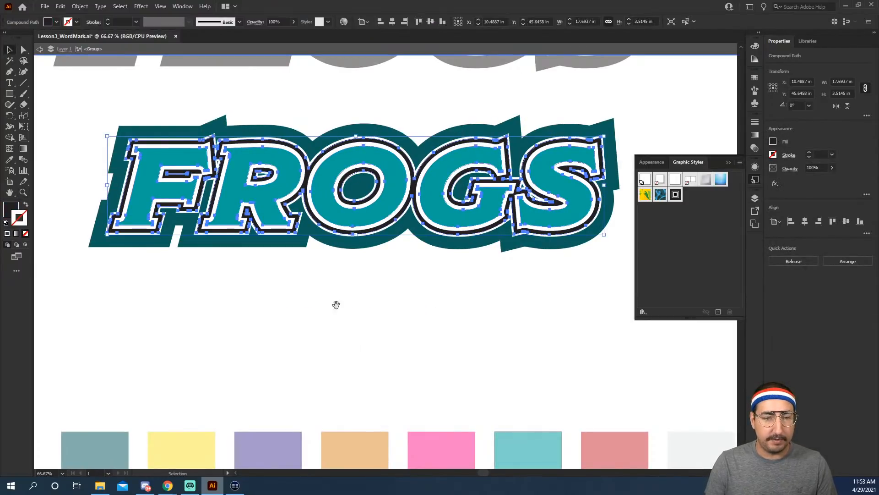
left_click_drag(335, 304, 307, 277)
key("i")
left_click(412, 337)
scroll(369, 330, "up", 3)
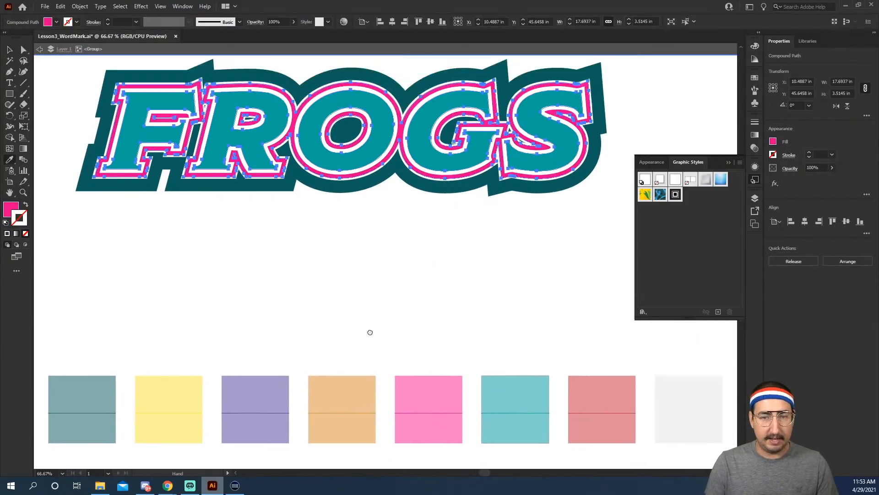
left_click(195, 395)
left_click(241, 402)
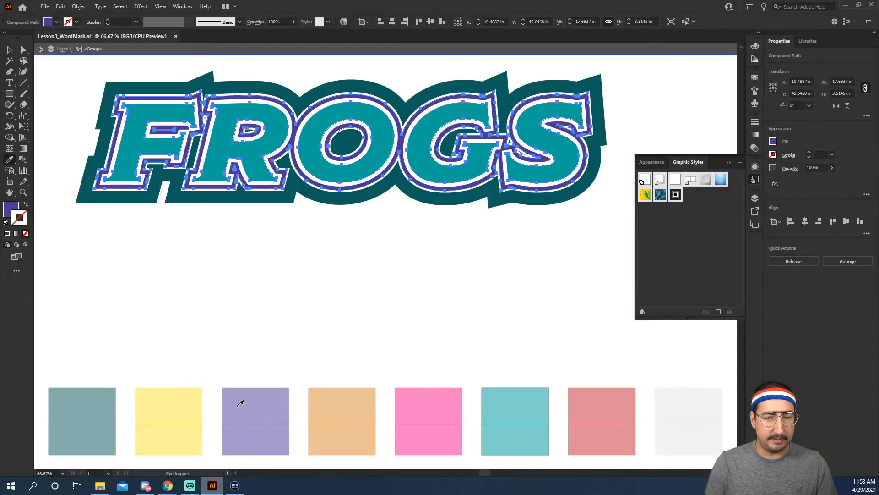
left_click(335, 407)
left_click(573, 412)
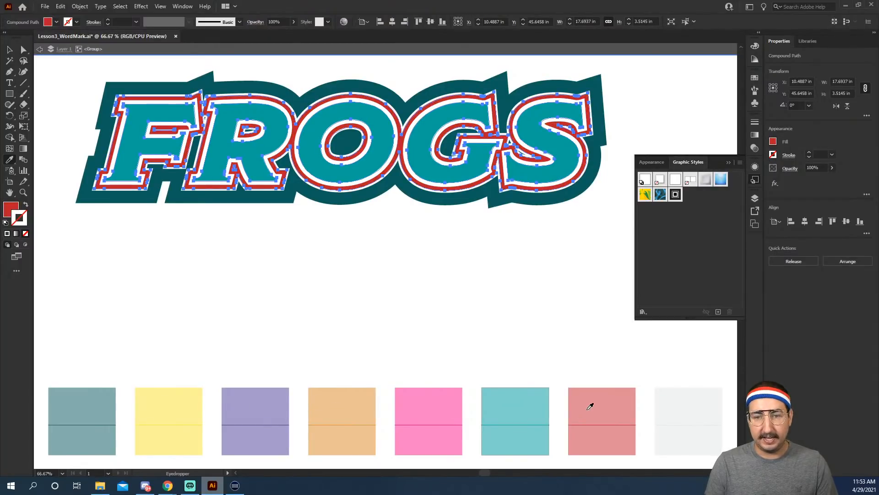
key("v")
double_click(443, 310)
Review the recolored FROGS wordmark alongside the black FROGS version and the SPARKS wordmarks above
scroll(382, 228, "up", 2)
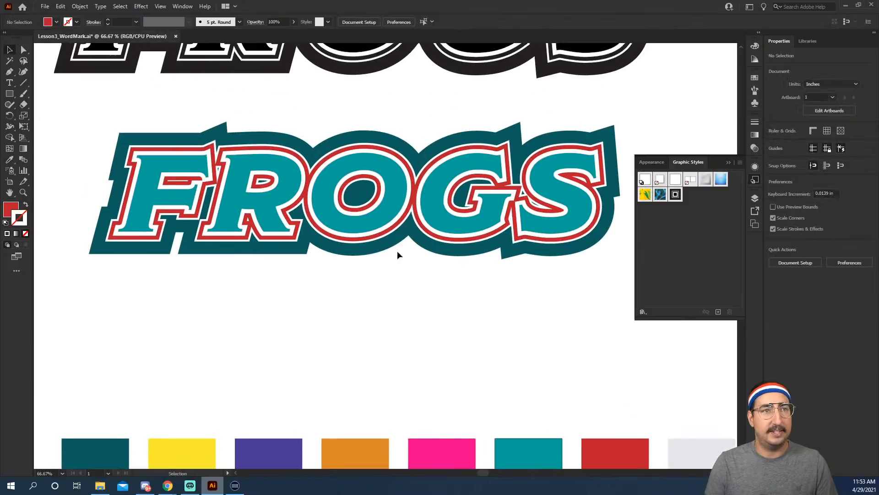
key("z")
left_click(390, 280, "alt")
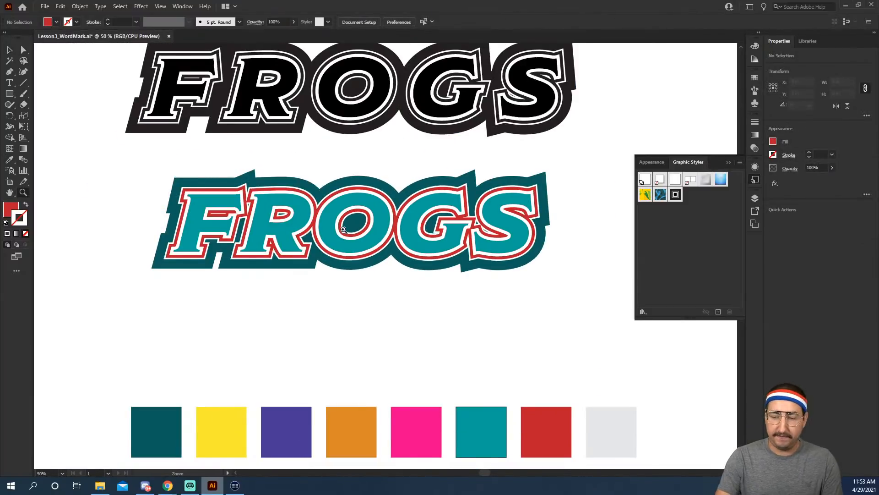
left_click(390, 280, "alt")
left_click(390, 279, "alt")
left_click_drag(367, 205, 346, 340)
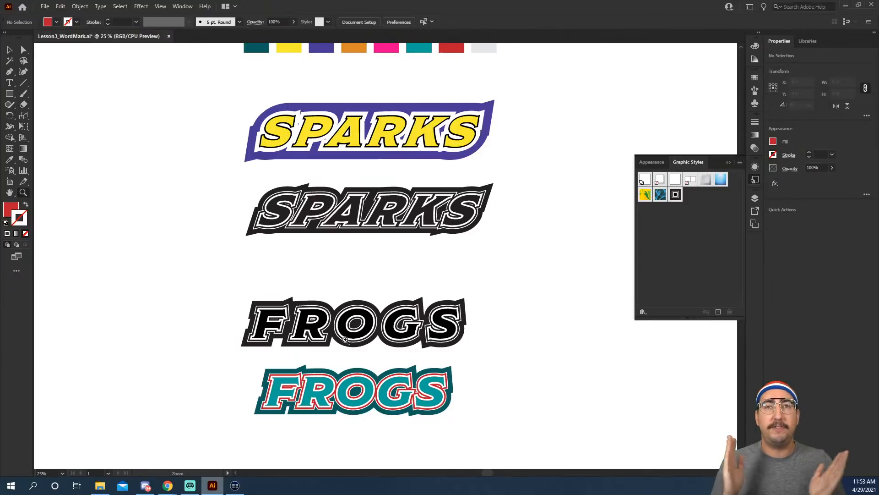
scroll(346, 339, "up", 10)
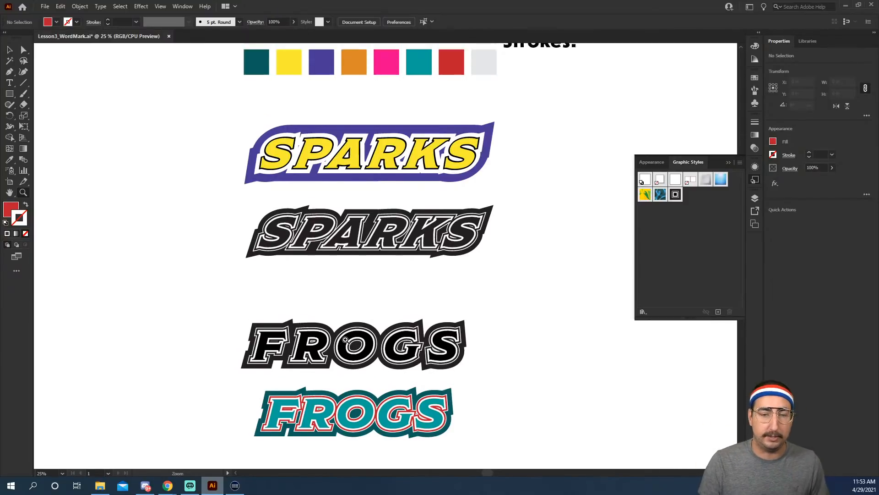
scroll(345, 339, "up", 2)
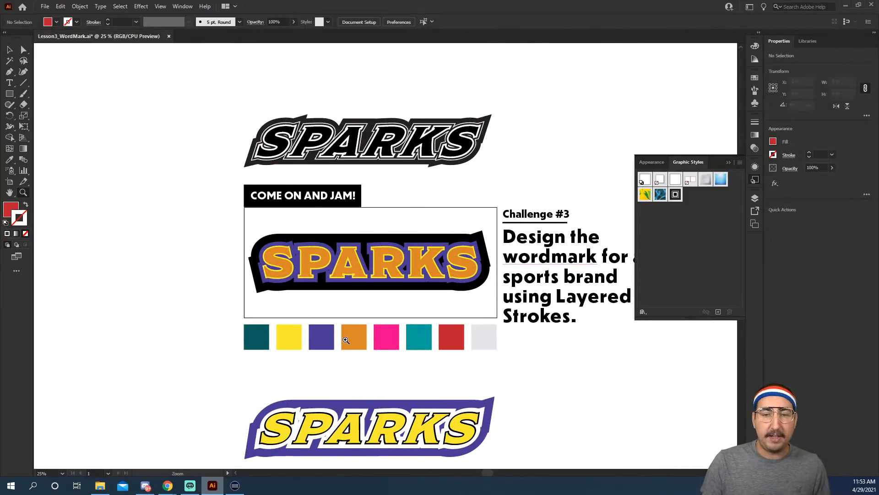